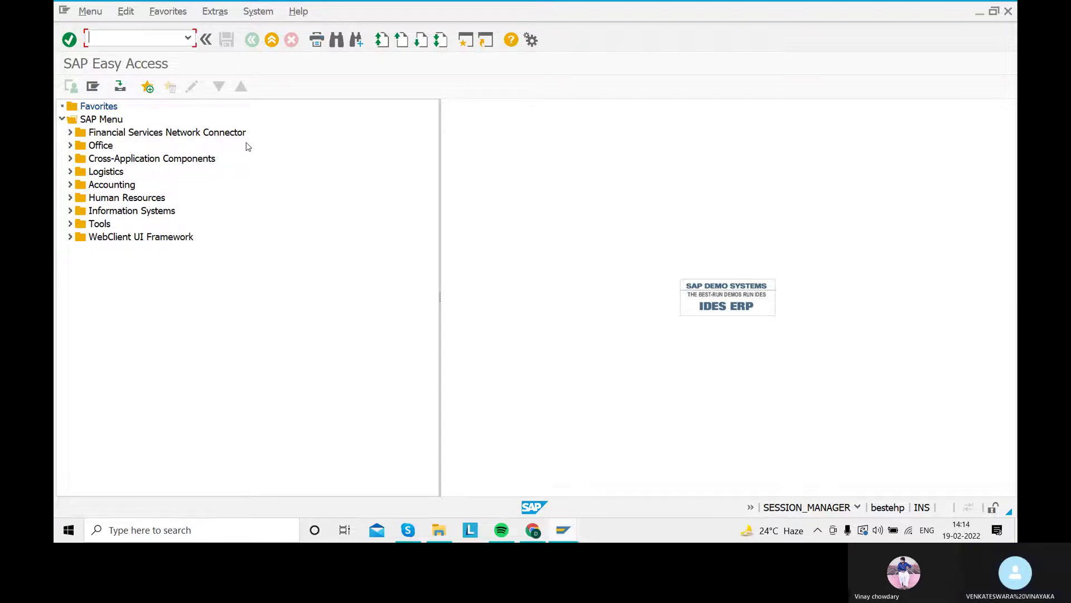
- Open the document types overview with transaction OBA7
type("oba")
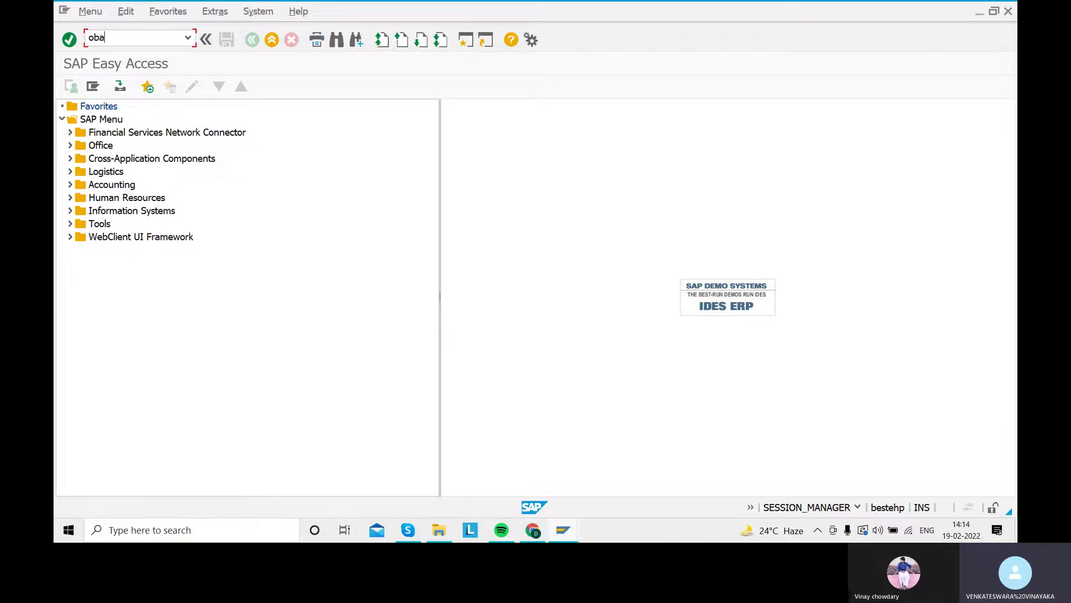
type("7")
key("Return")
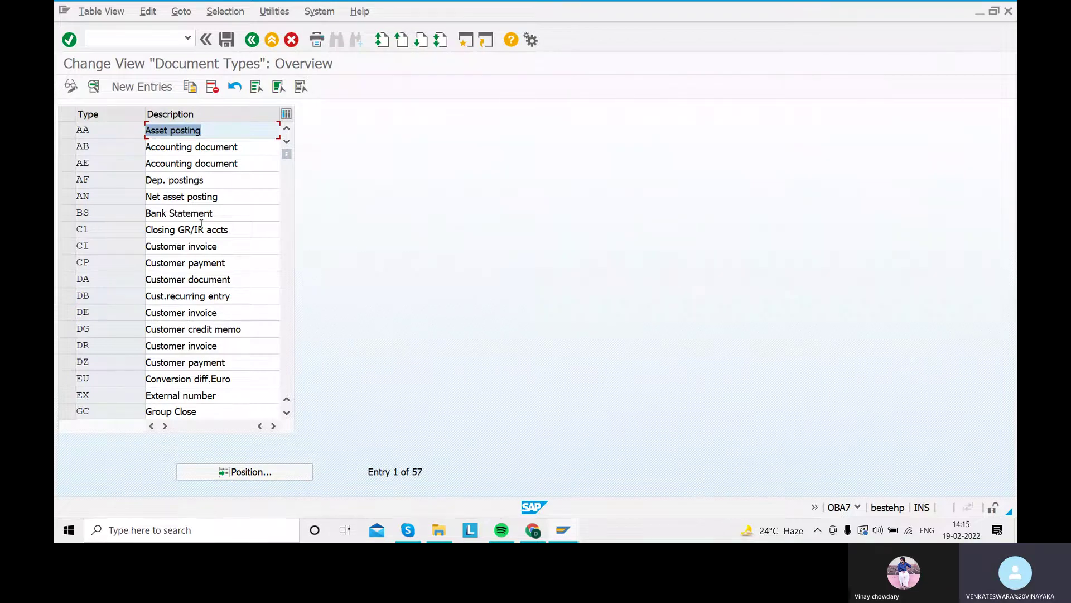
- Review the details of document type AA, the list of document types and the blank new entry form
double_click(115, 131)
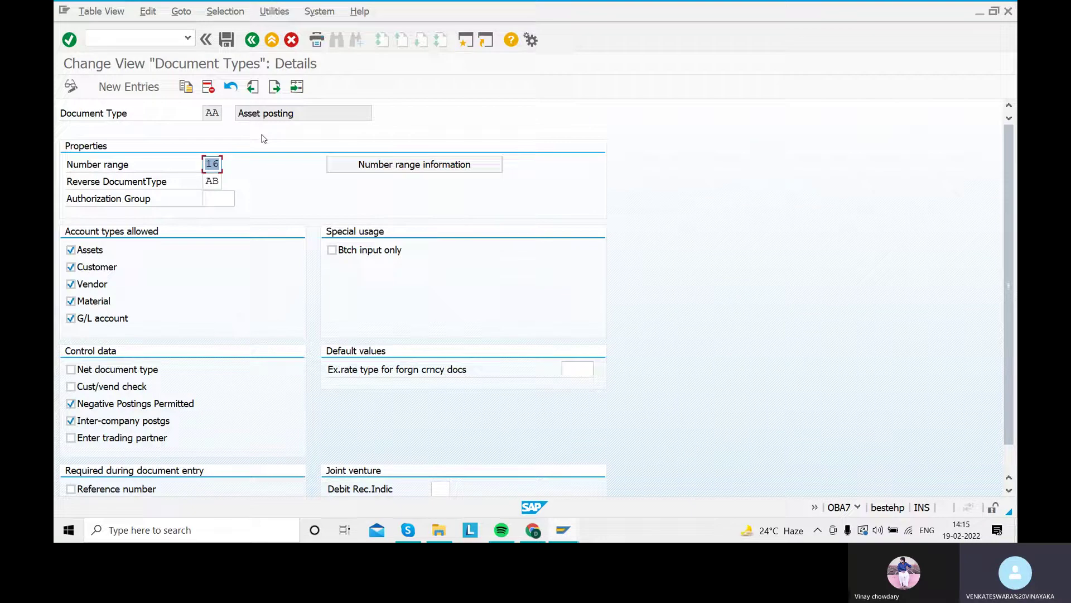
left_click(251, 40)
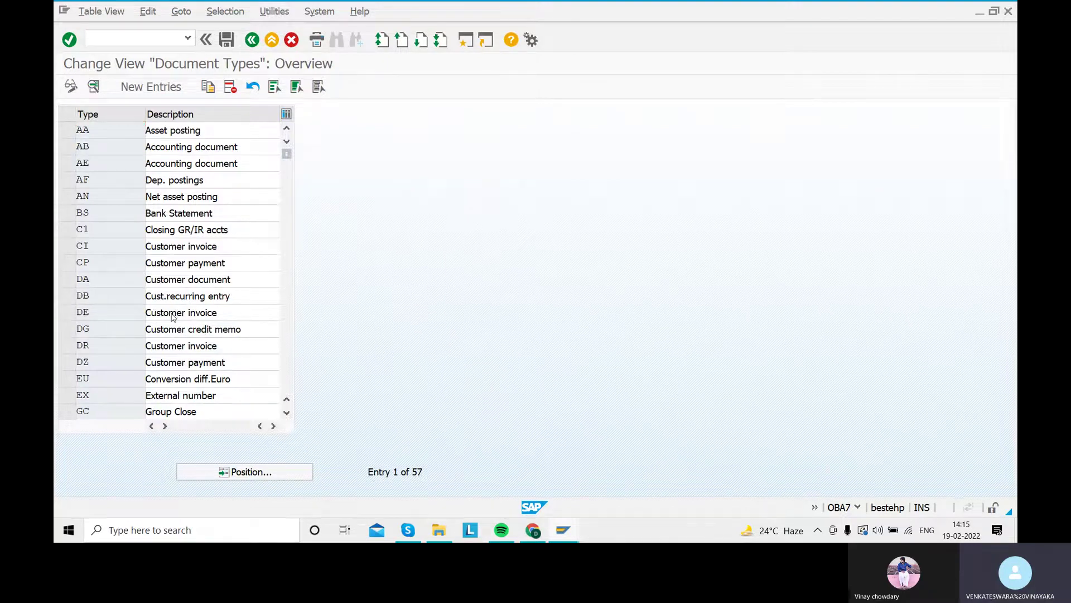
scroll(173, 317, "down", 2)
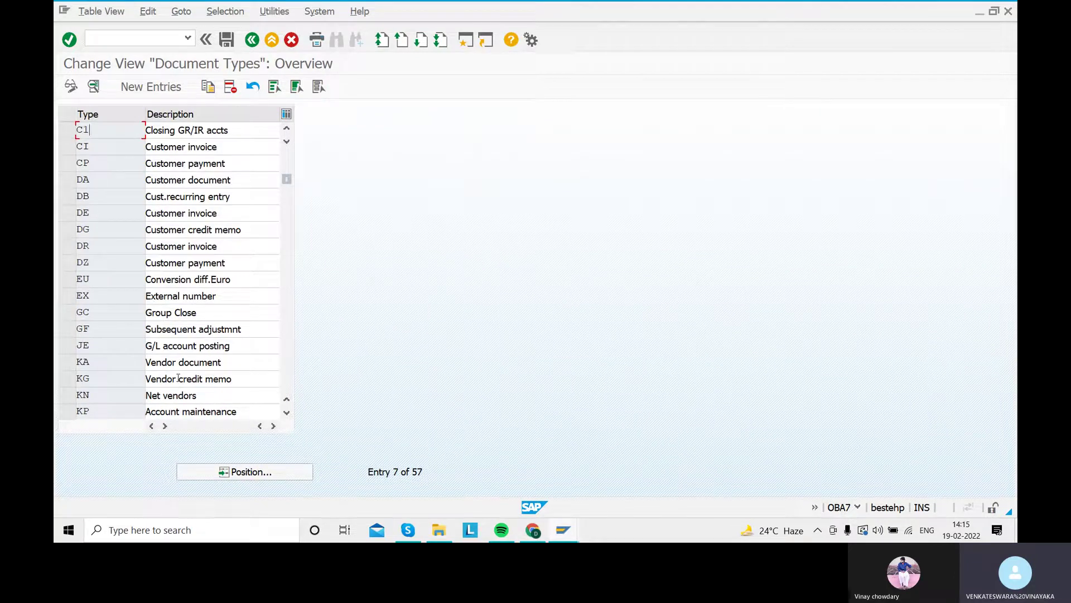
scroll(177, 372, "down", 1)
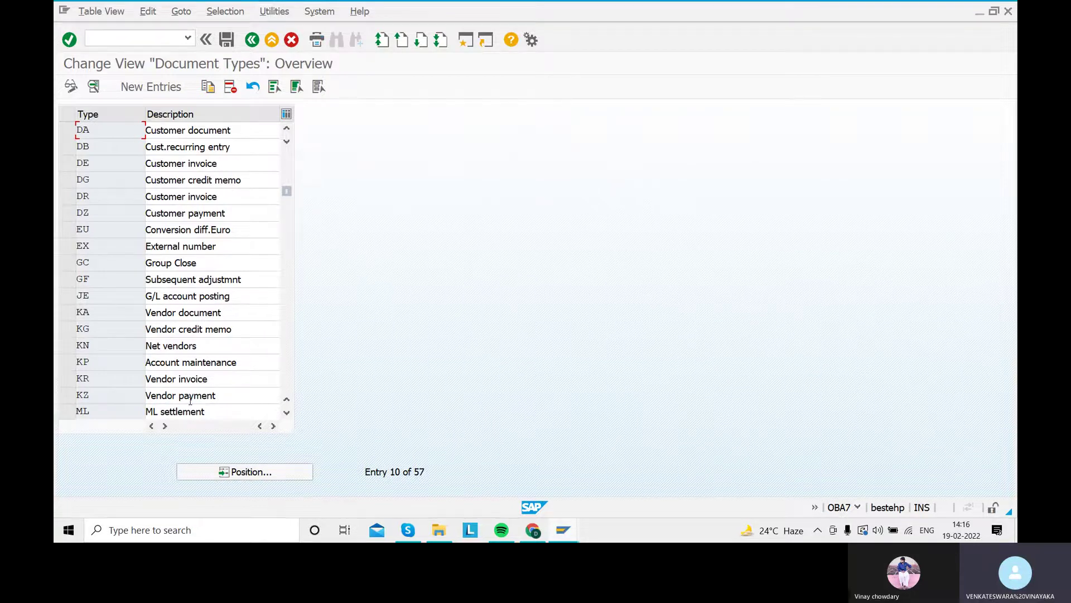
left_click(128, 92)
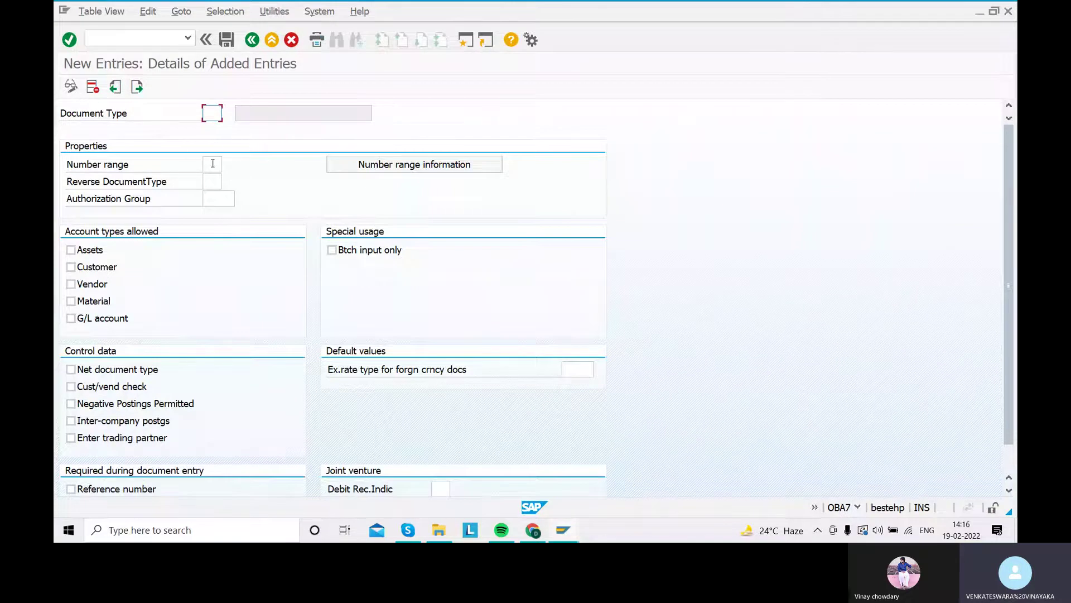
left_click(251, 39)
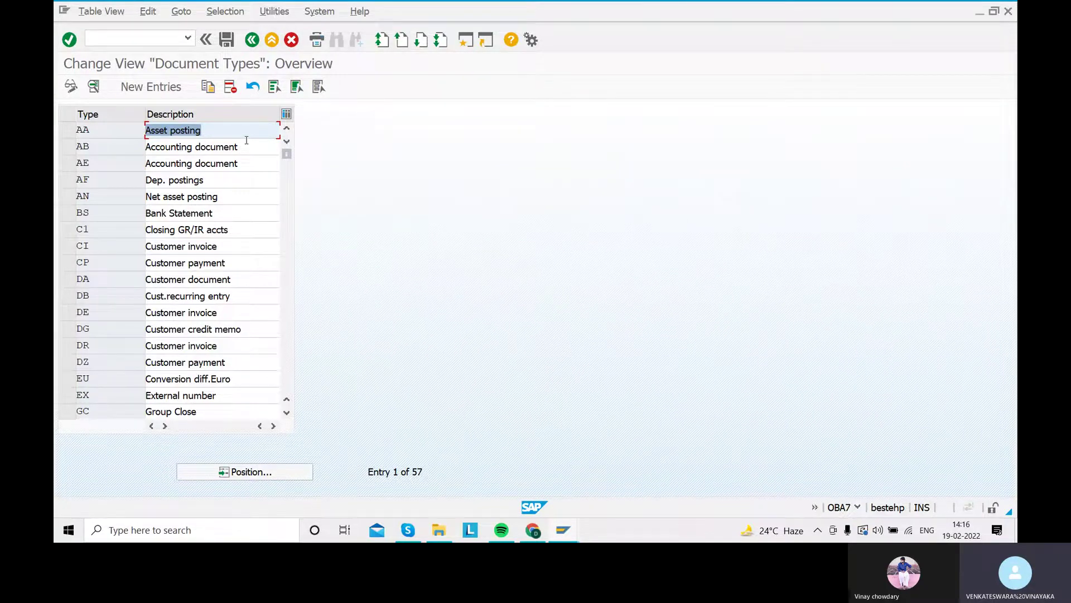
- Open the details of document type AA (Asset posting) and go to its number range information
double_click(116, 133)
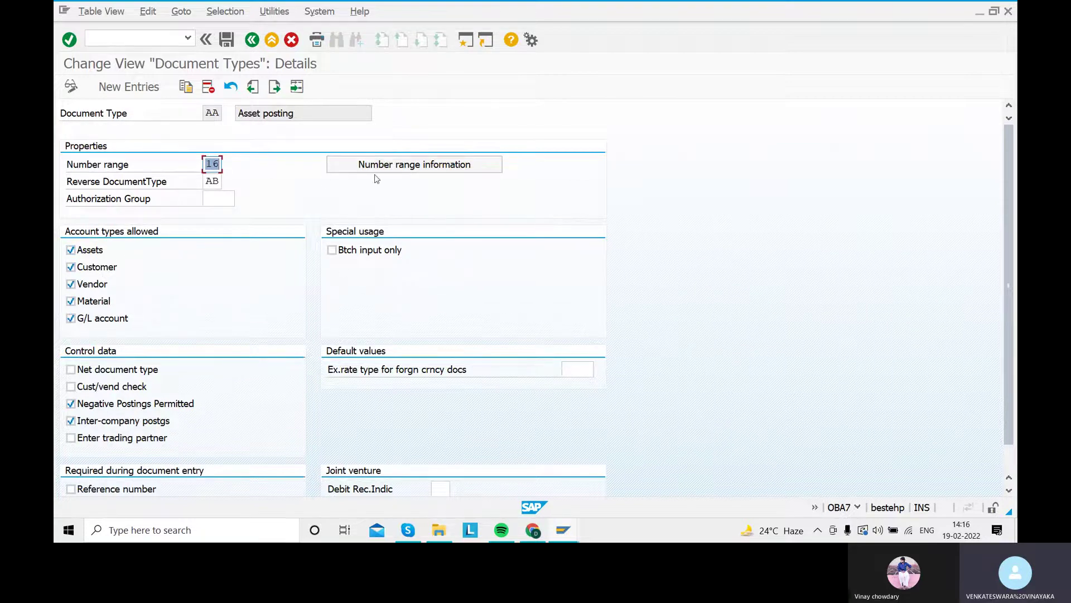
left_click(404, 167)
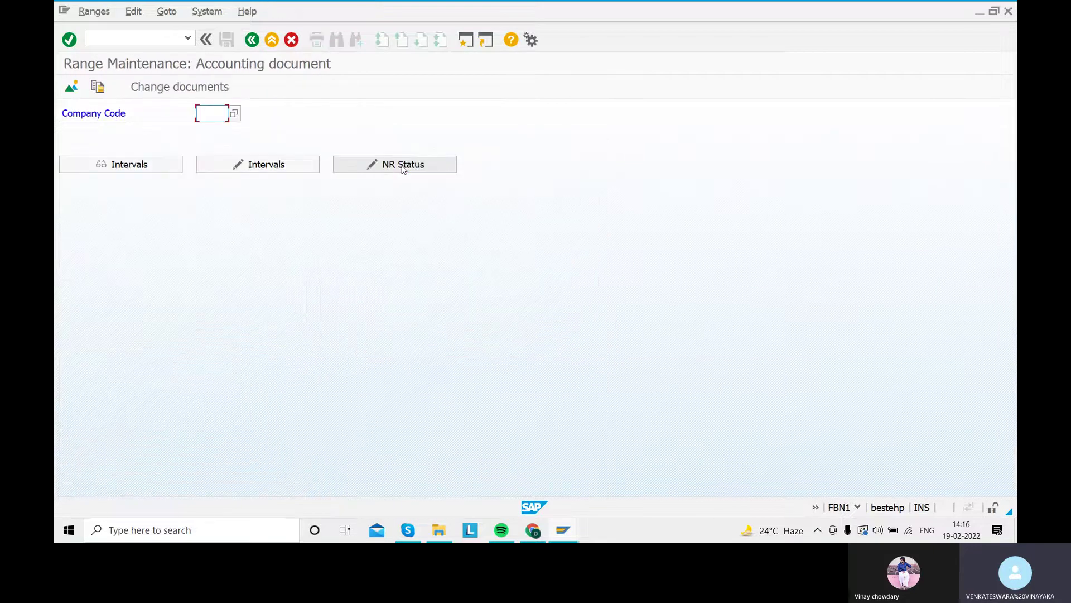
left_click(209, 114)
type("sara")
key("BackSpace")
key("BackSpace")
key("BackSpace")
key("BackSpace")
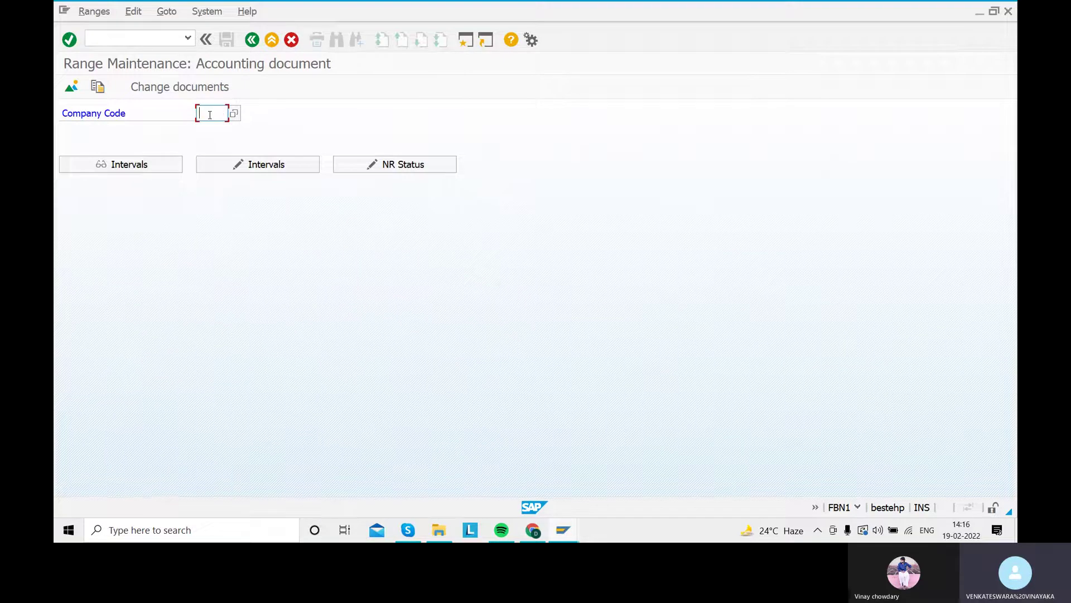
type("SARA")
left_click(264, 167)
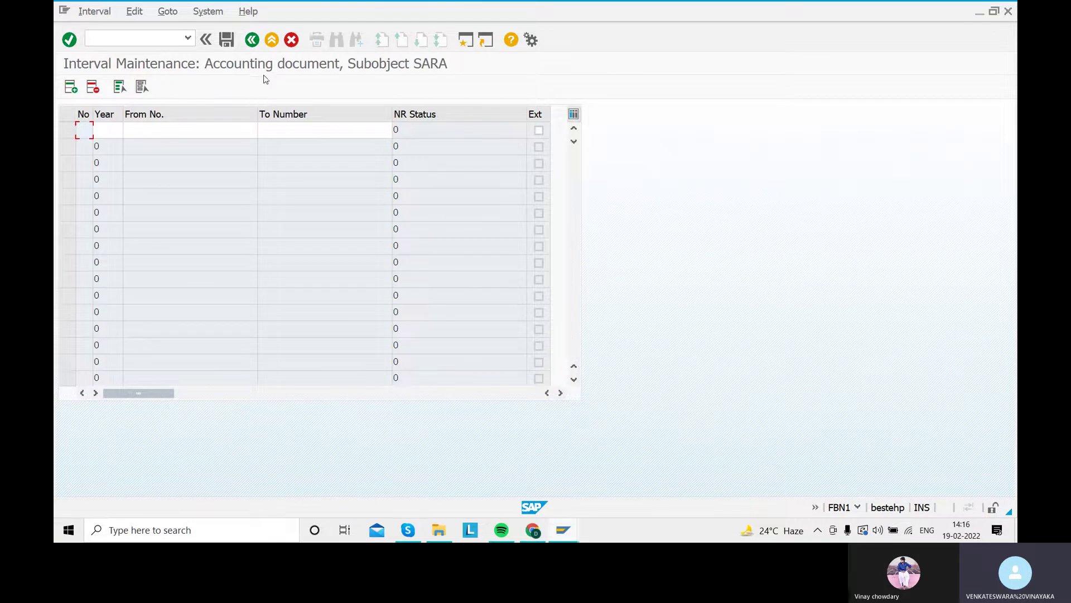
left_click(252, 41)
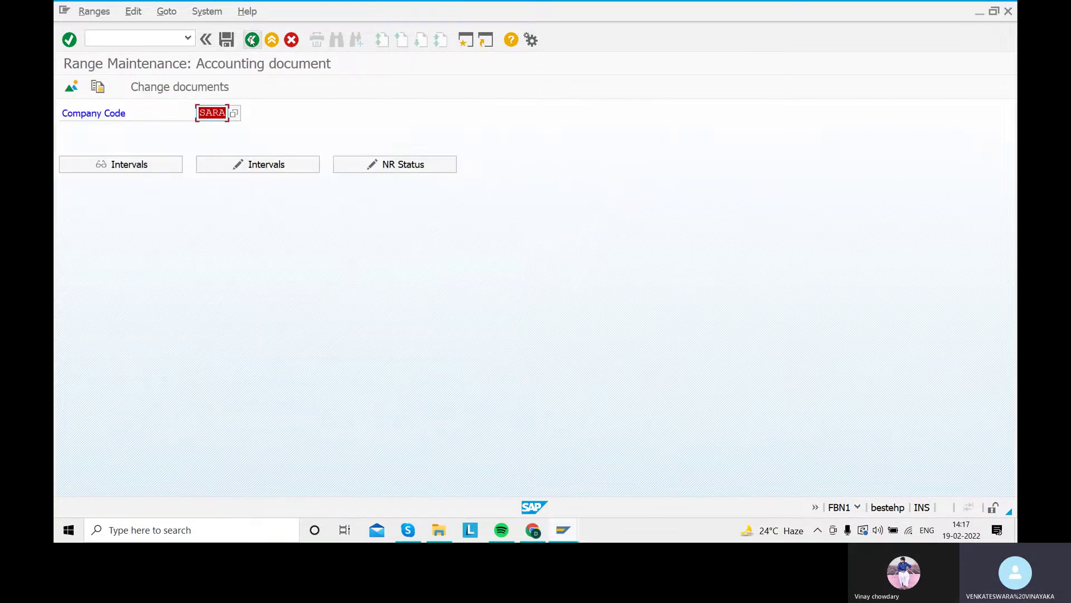
left_click(252, 40)
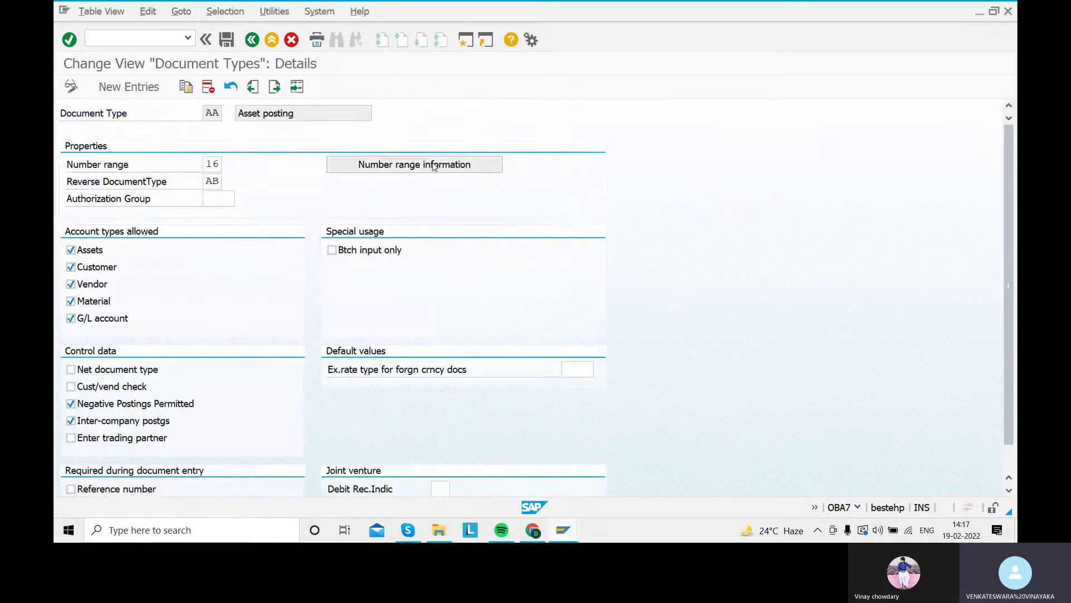
- From document type AA's number range information, open the intervals of company code SARA for editing
left_click(430, 165)
type("SARA")
double_click(224, 111)
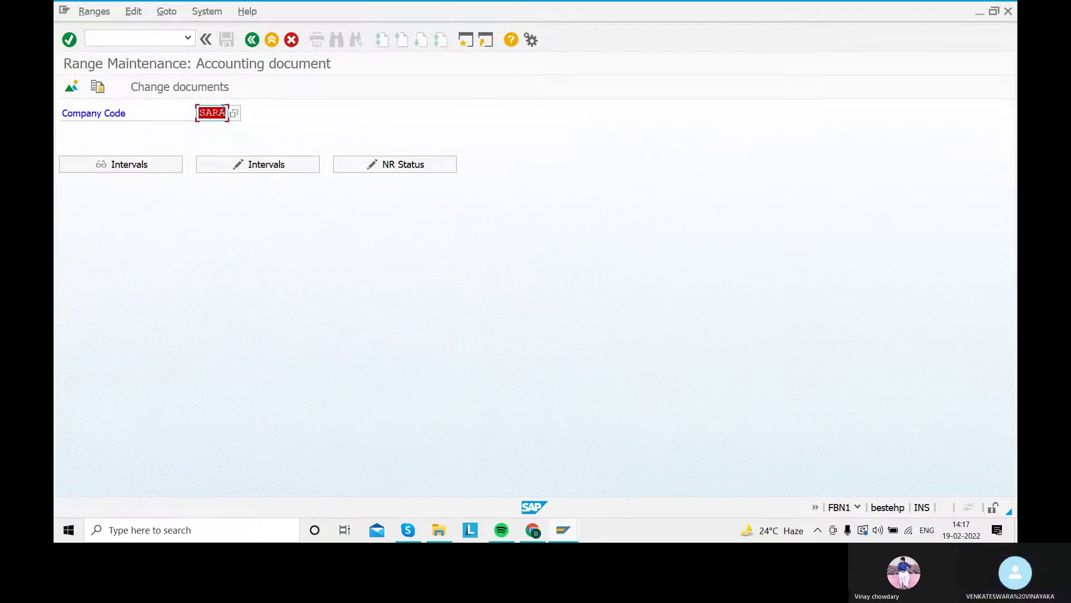
left_click(252, 164)
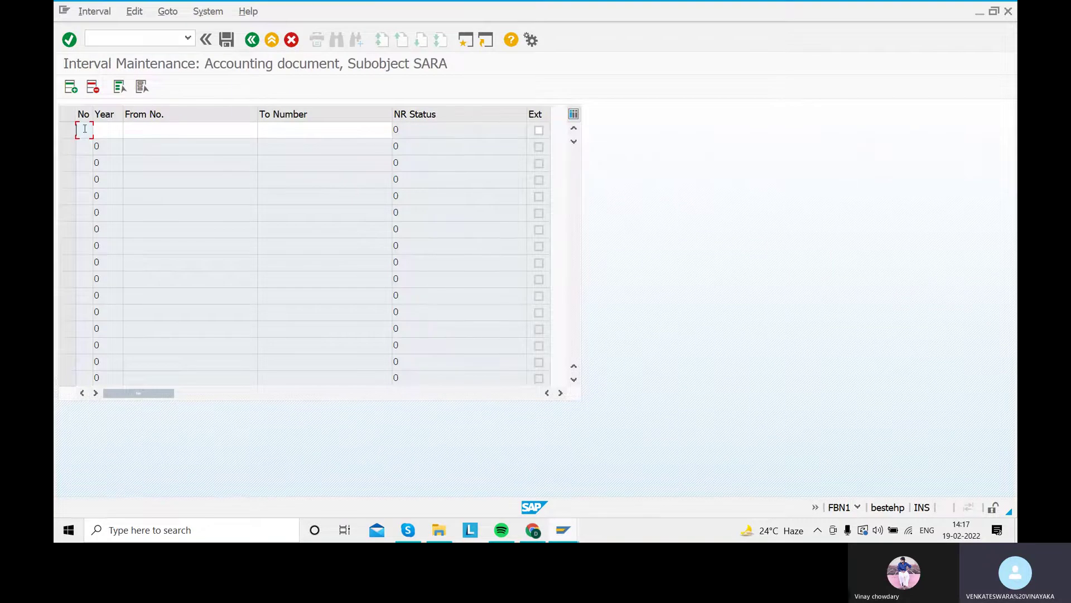
- Enter number range interval 16 for year 2022, from number 1 to number 150
type("15")
key("Tab")
type("2022")
key("Tab")
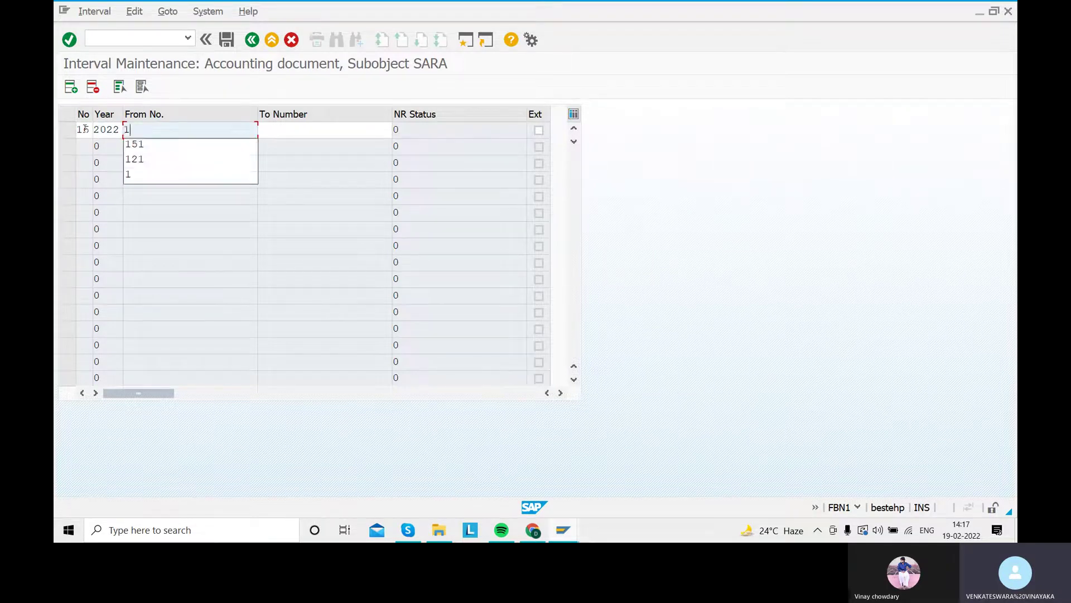
type("1")
key("Tab")
type("150")
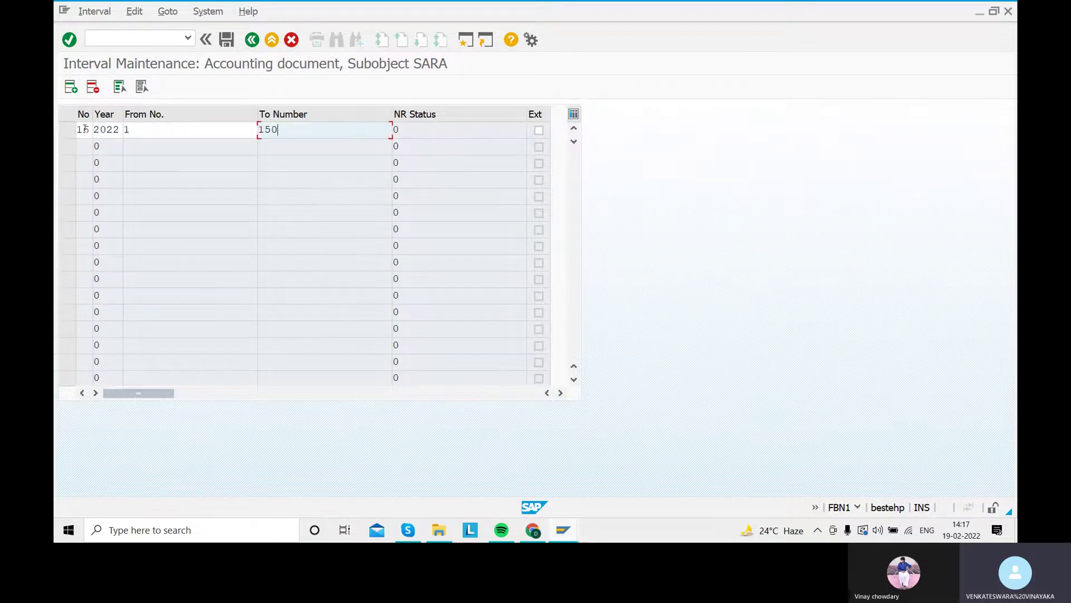
key("Return")
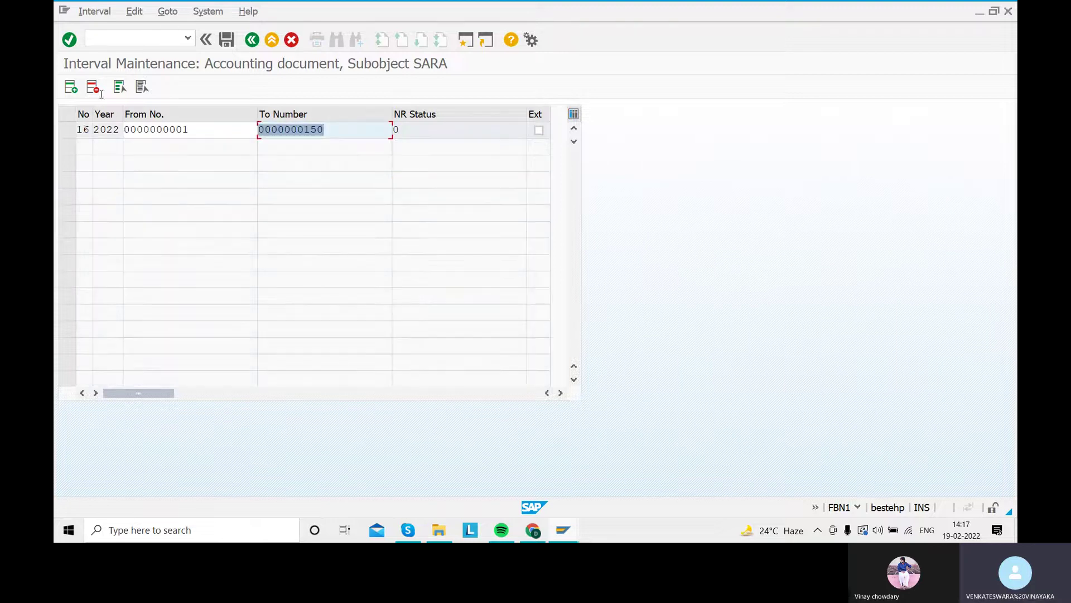
- Save interval 16, accepting the transport notice, and return to the document types overview
left_click(226, 39)
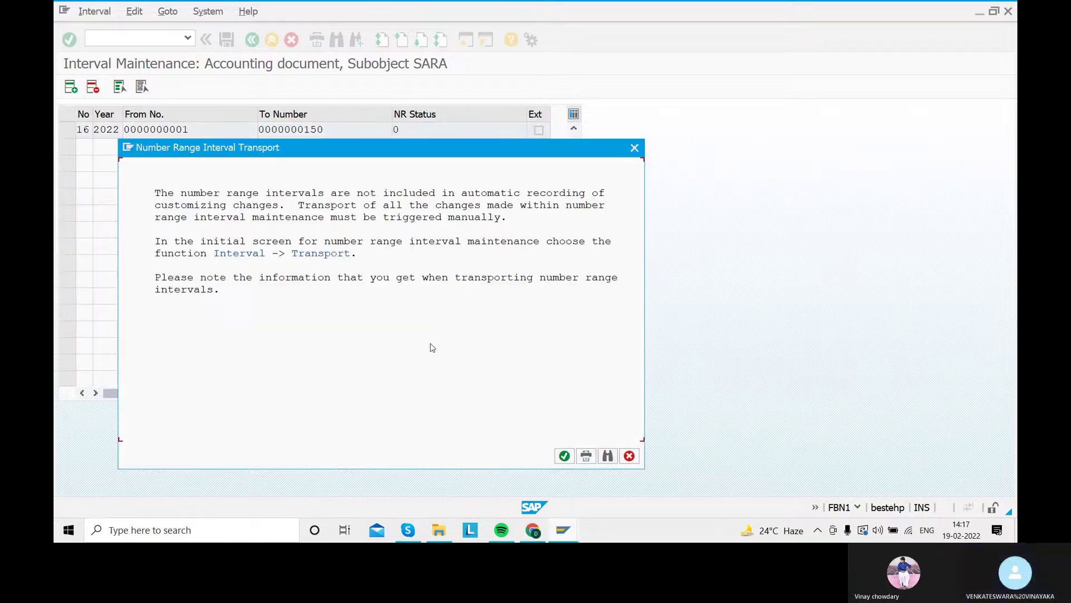
left_click(565, 456)
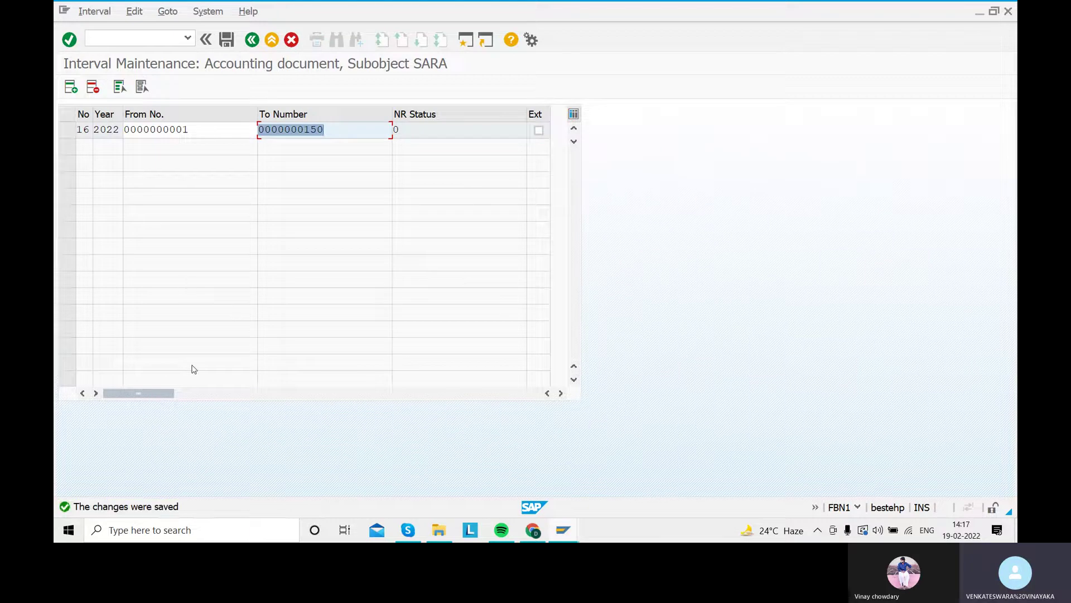
left_click(252, 40)
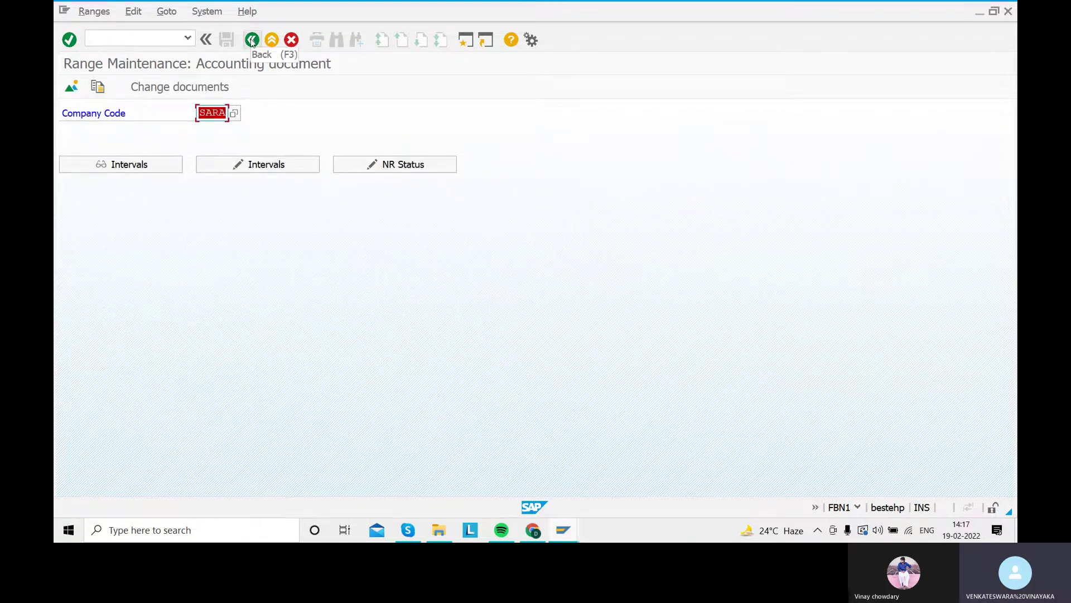
left_click(251, 40)
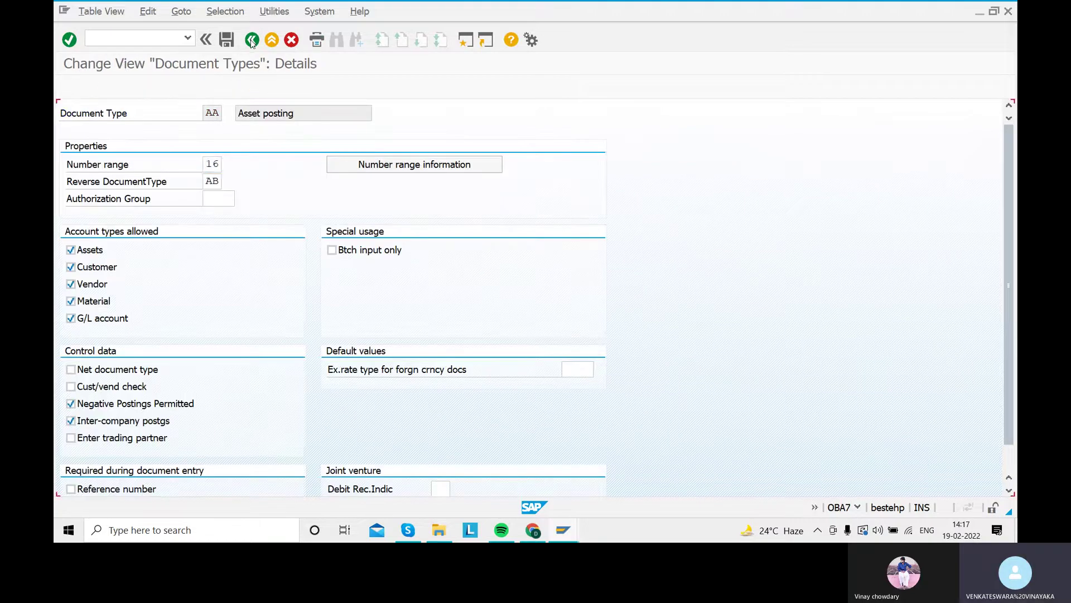
left_click(252, 39)
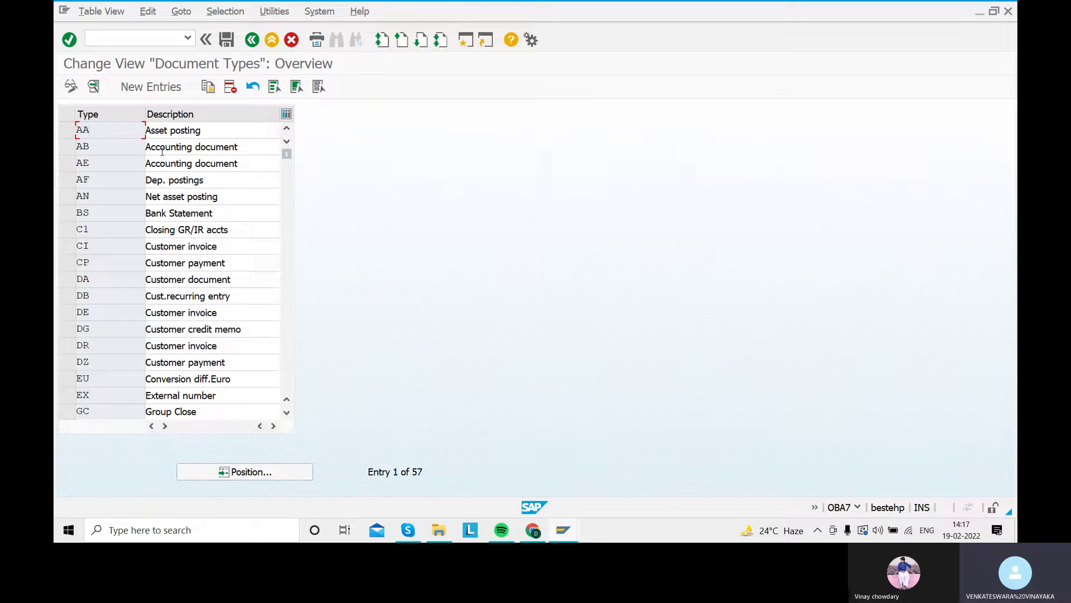
- From document type AN (Net asset posting), open the number range intervals of company code SARA for editing
double_click(155, 198)
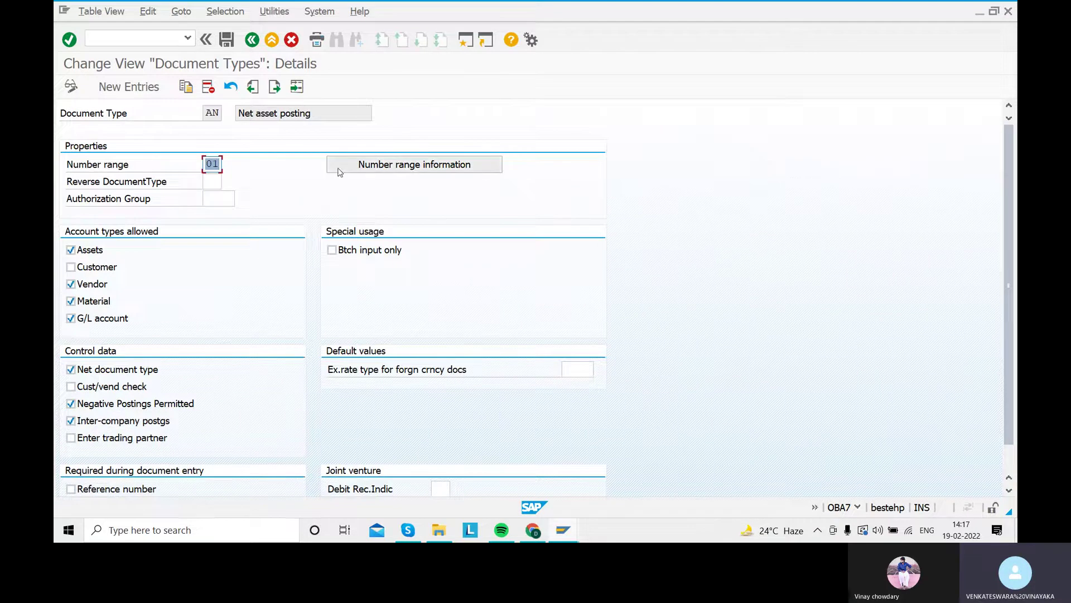
left_click(386, 169)
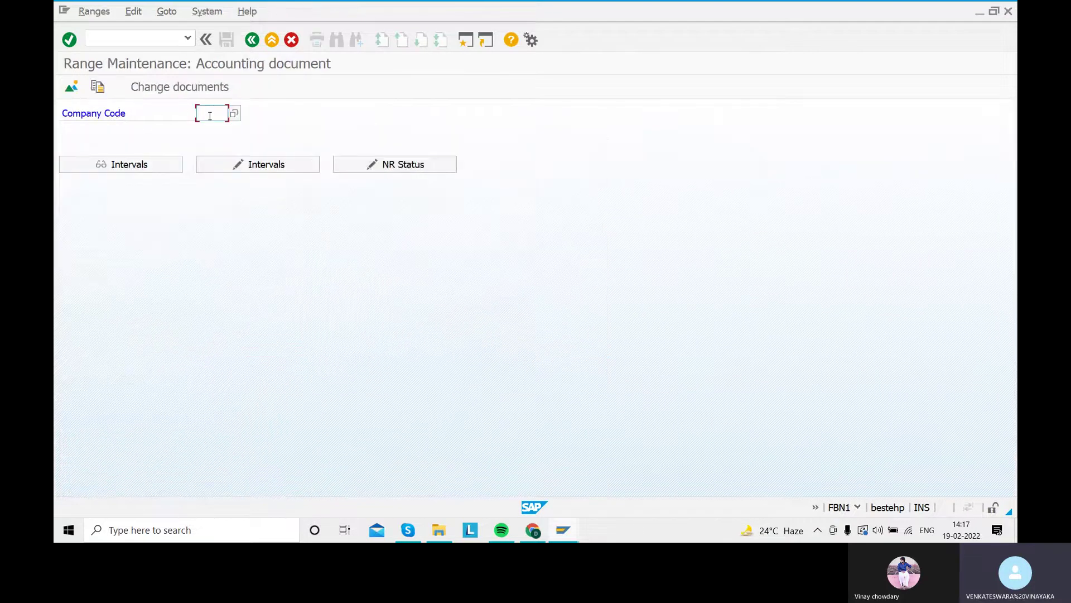
type("SARA")
key("Return")
left_click(242, 164)
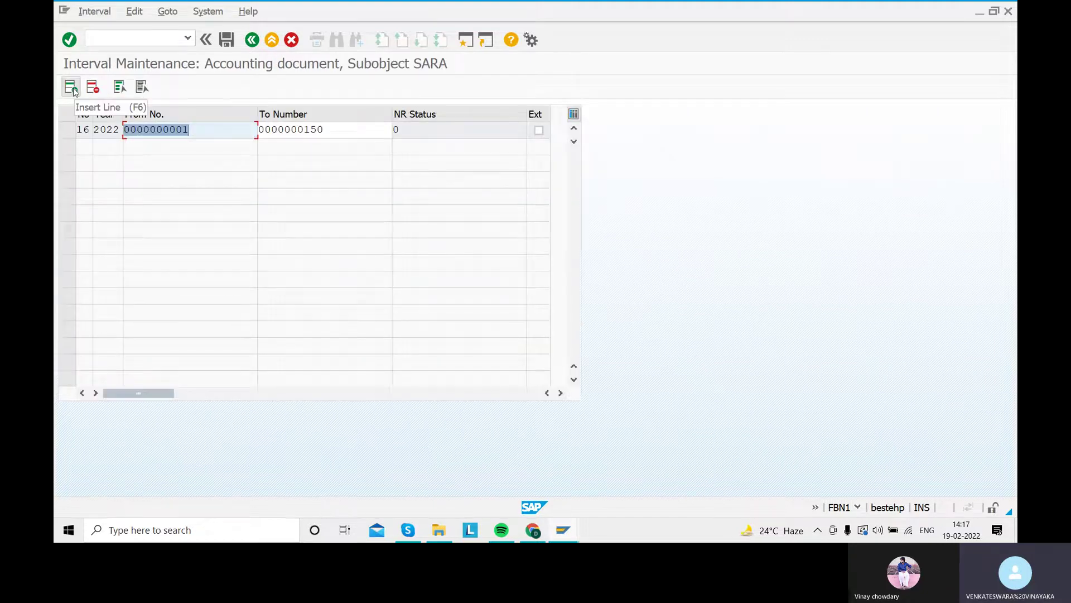
- Insert number range interval 01 for year 2022, from number 151 to number 300
left_click(71, 87)
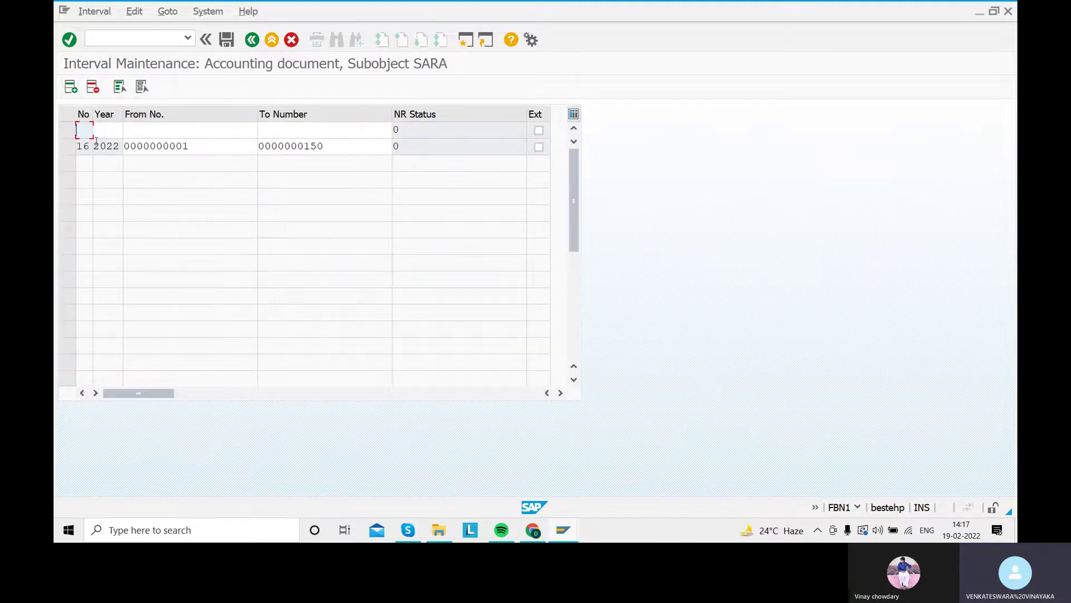
type("01")
key("Tab")
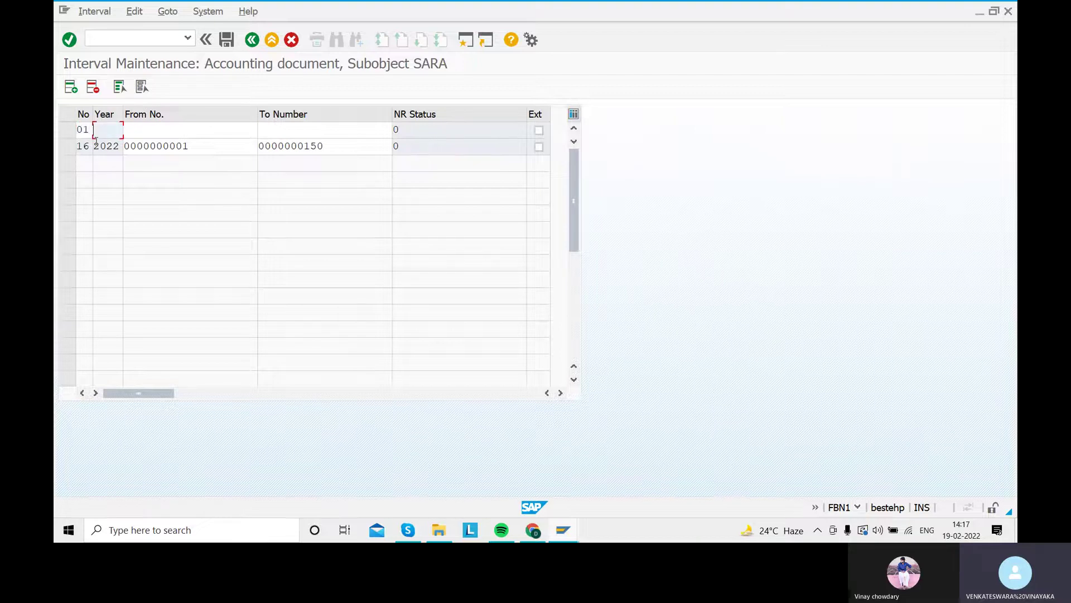
type("2022")
key("Tab")
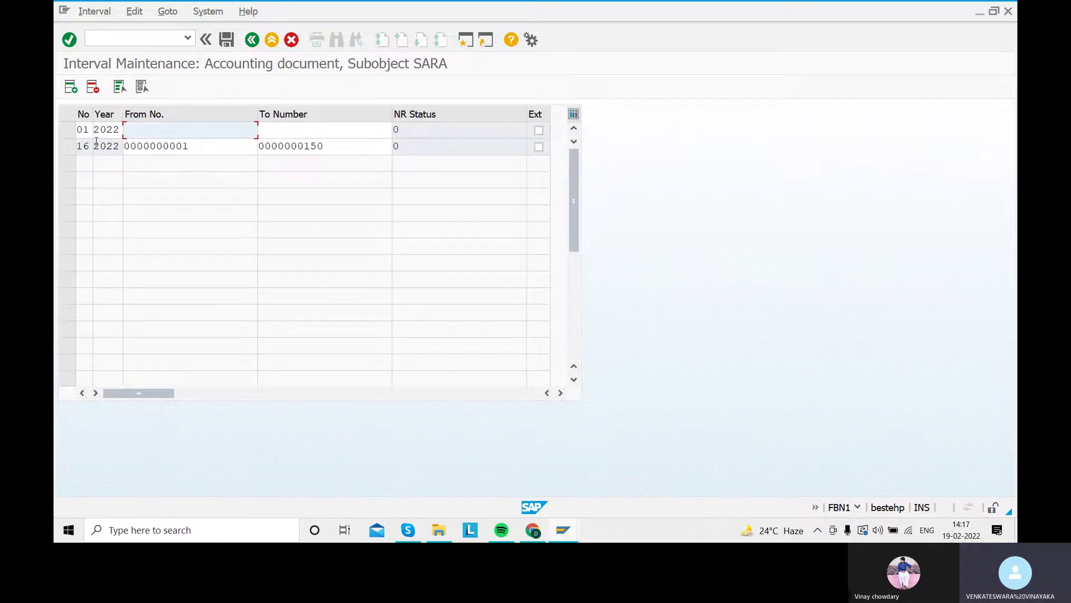
type("151")
key("Tab")
type("300")
key("Return")
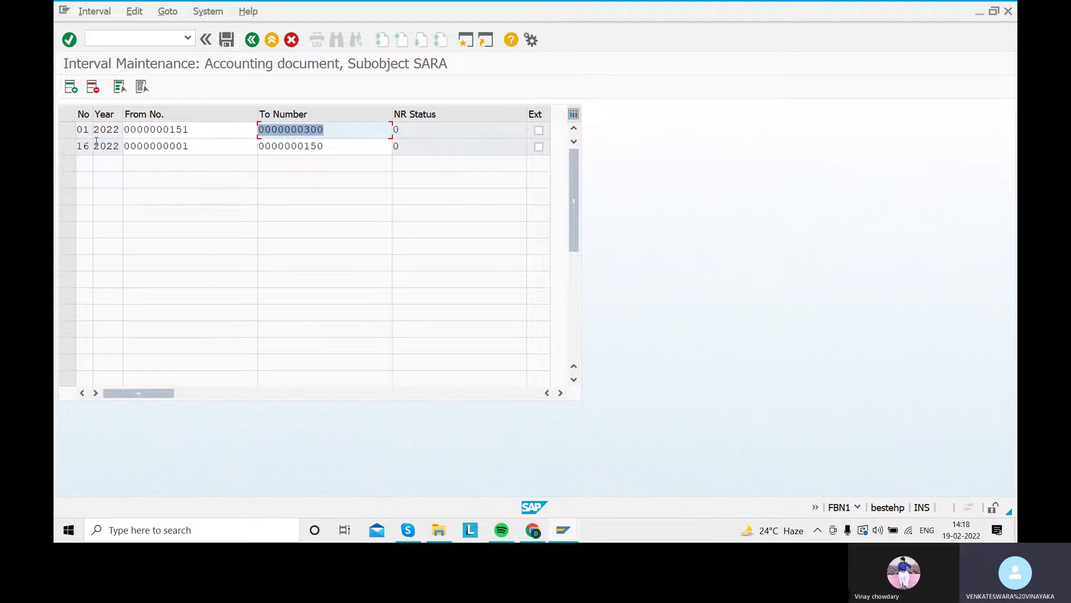
- Save interval 01, accepting the transport notice, and go back to the list of document types
left_click(227, 40)
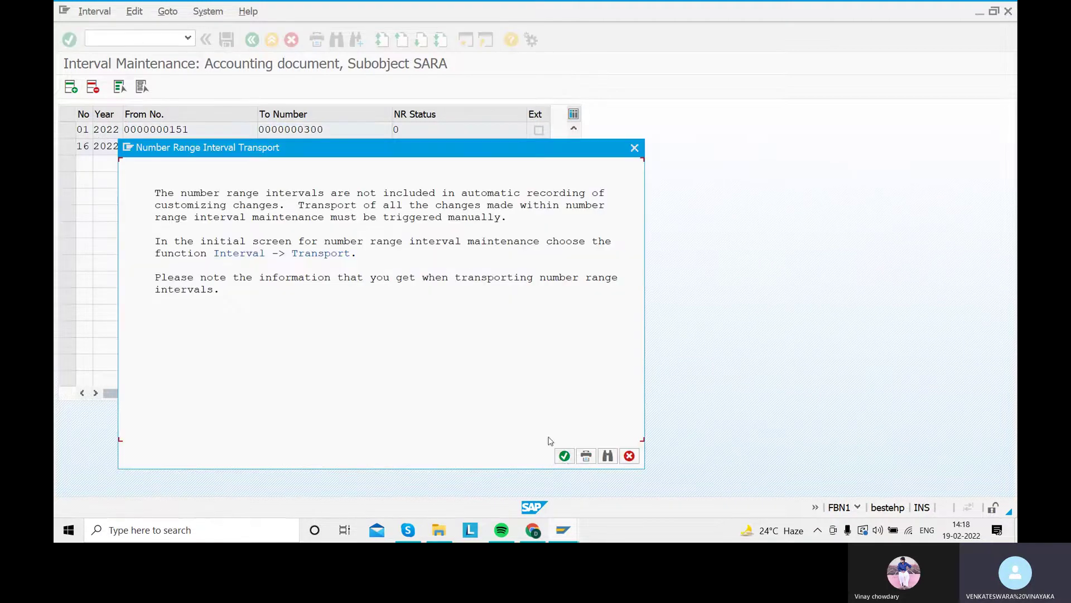
left_click(565, 456)
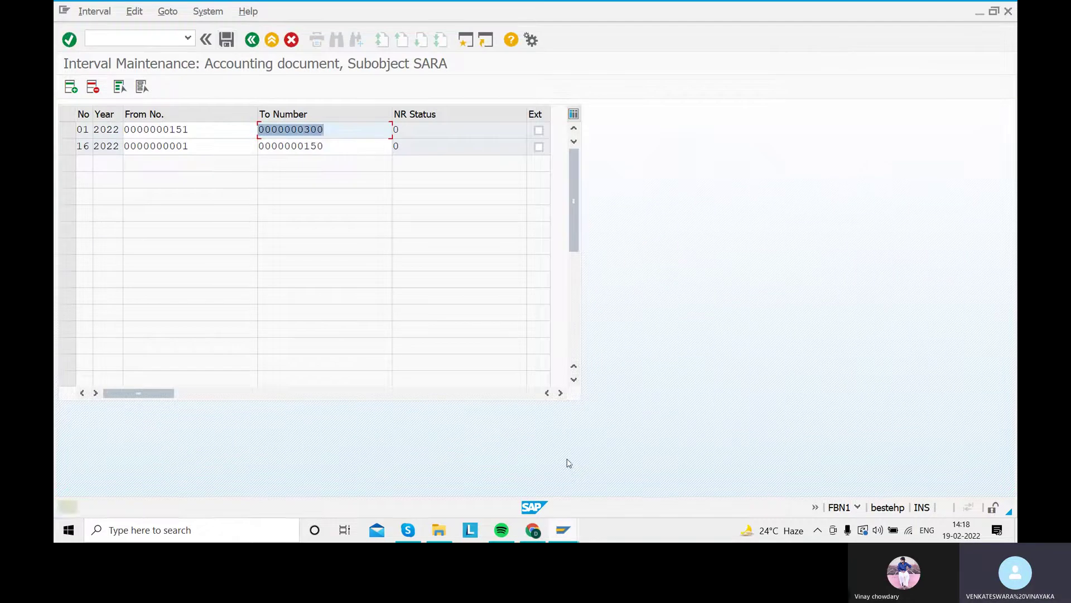
left_click(249, 43)
left_click(251, 42)
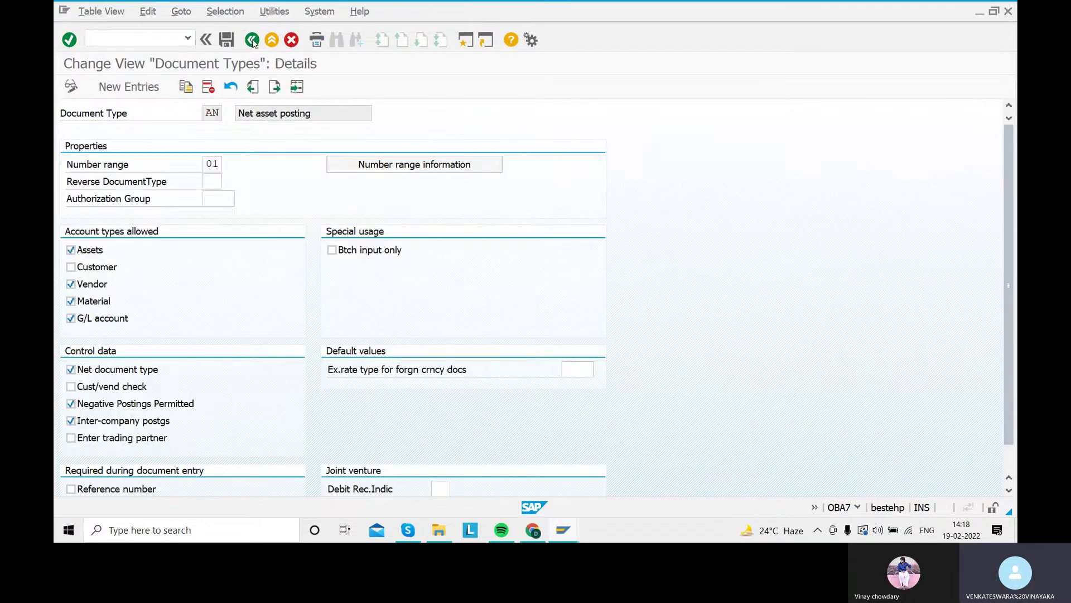
left_click(252, 40)
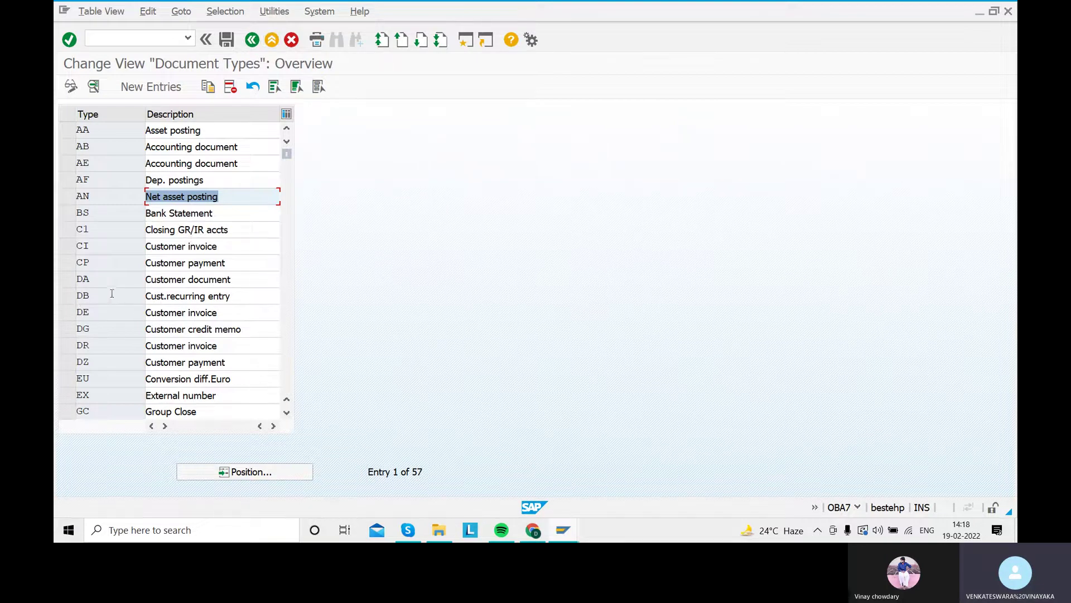
- From document type DR (Customer invoice), open the number range intervals of company code SARA for editing
double_click(187, 344)
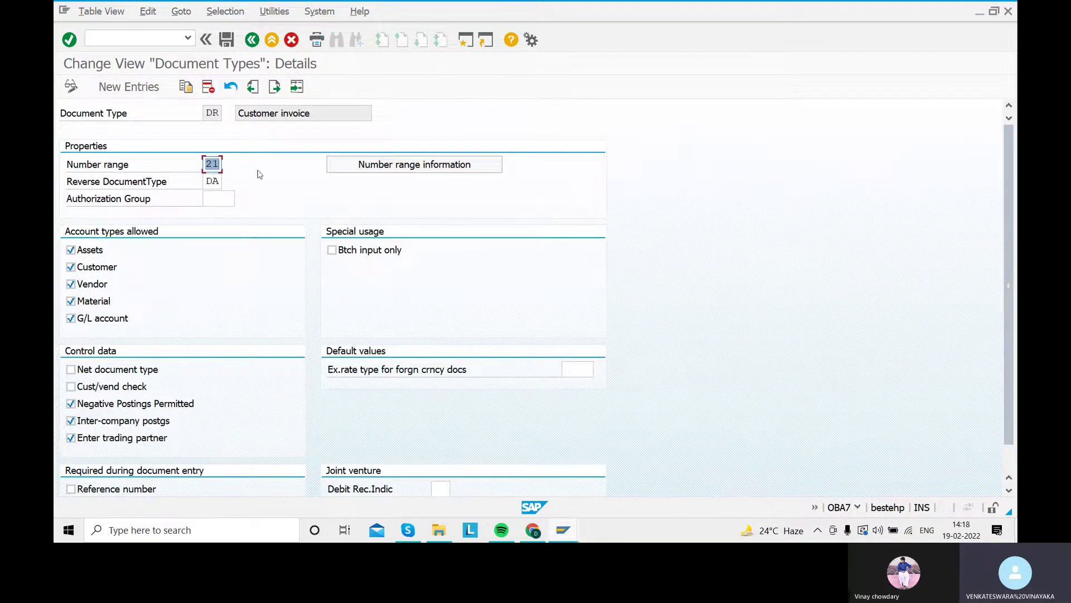
left_click(407, 170)
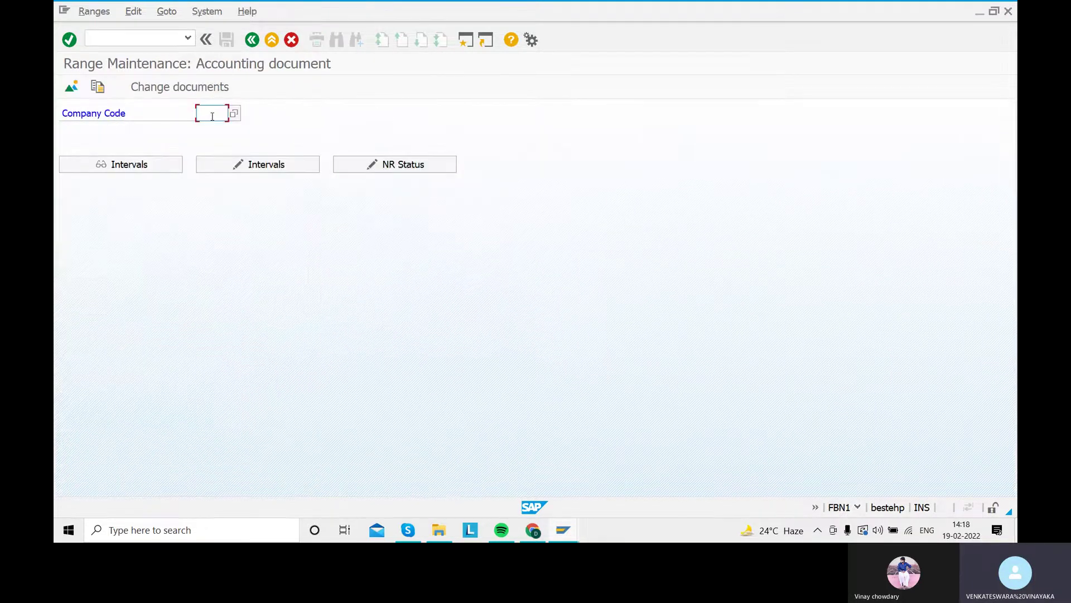
type("SARA")
left_click(258, 164)
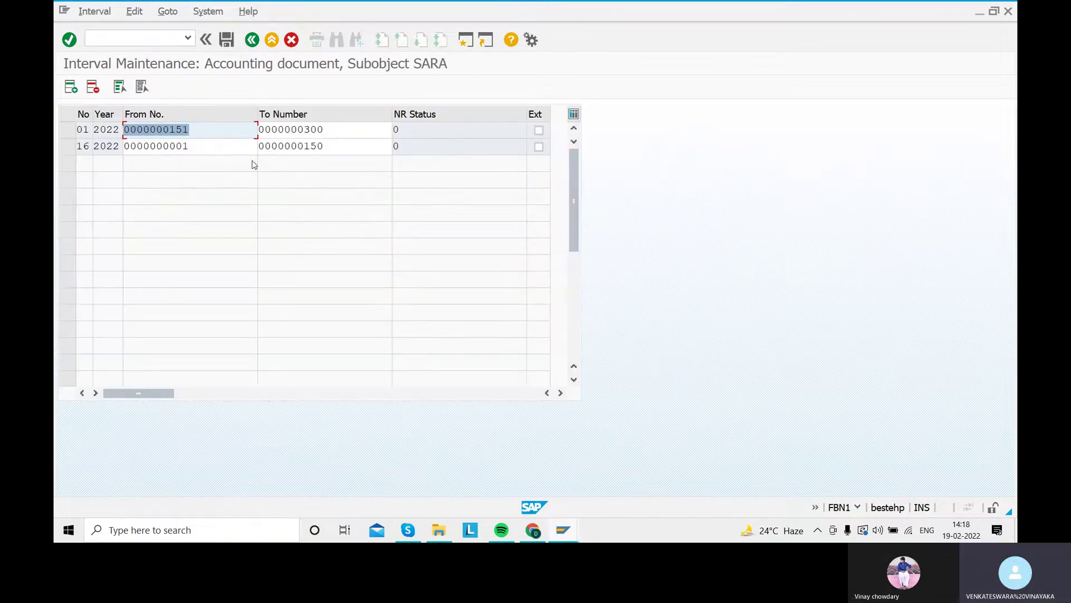
- Insert number range interval 21 for year 2022, from number 301 to number 450
left_click(70, 87)
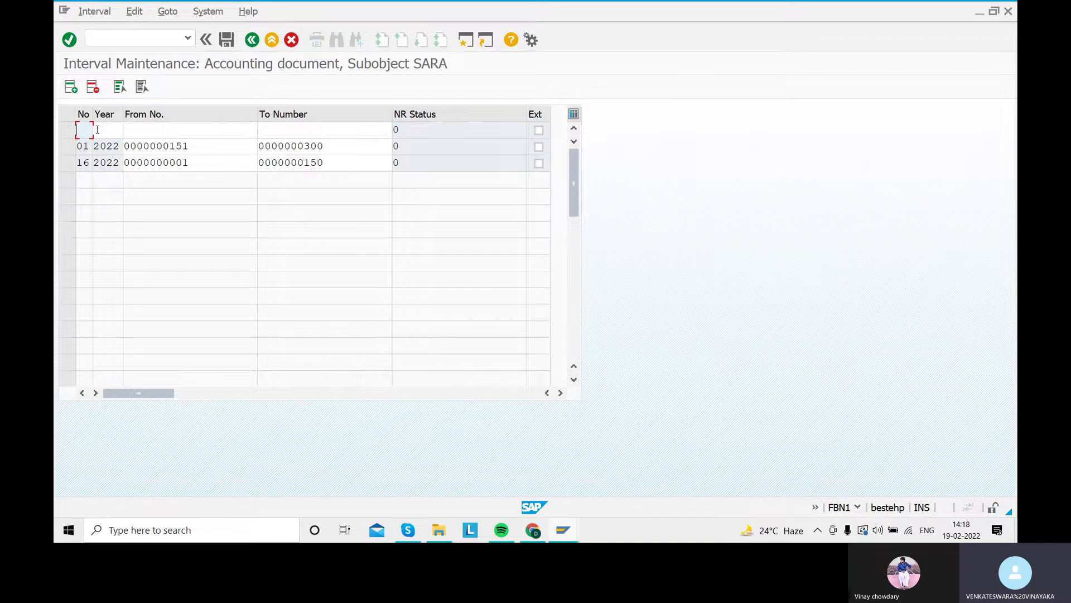
type("21")
key("Tab")
type("2022")
key("Tab")
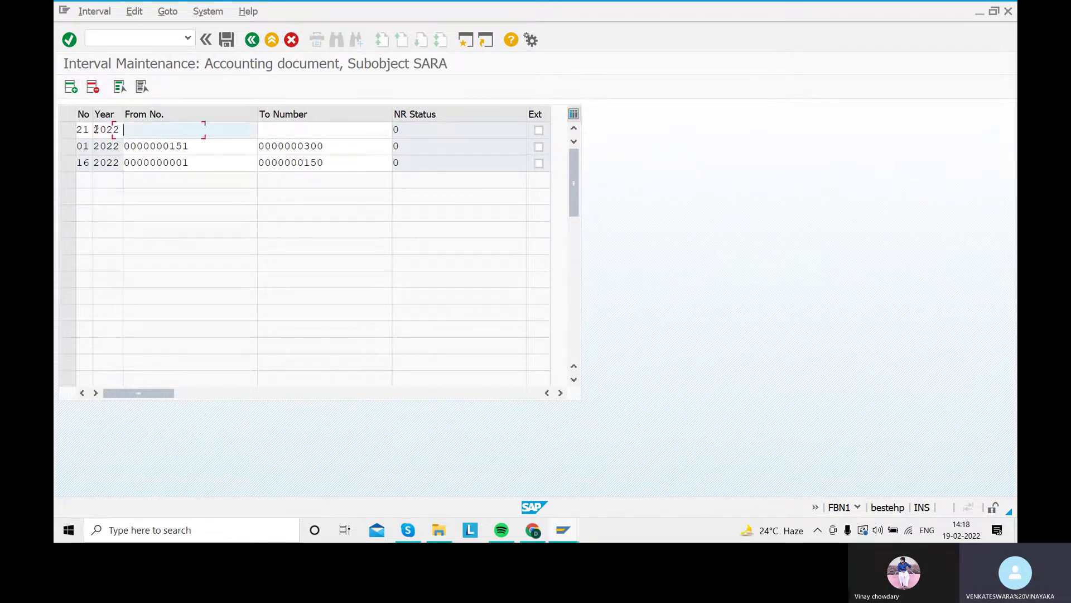
type("301")
key("Tab")
type("450")
key("Return")
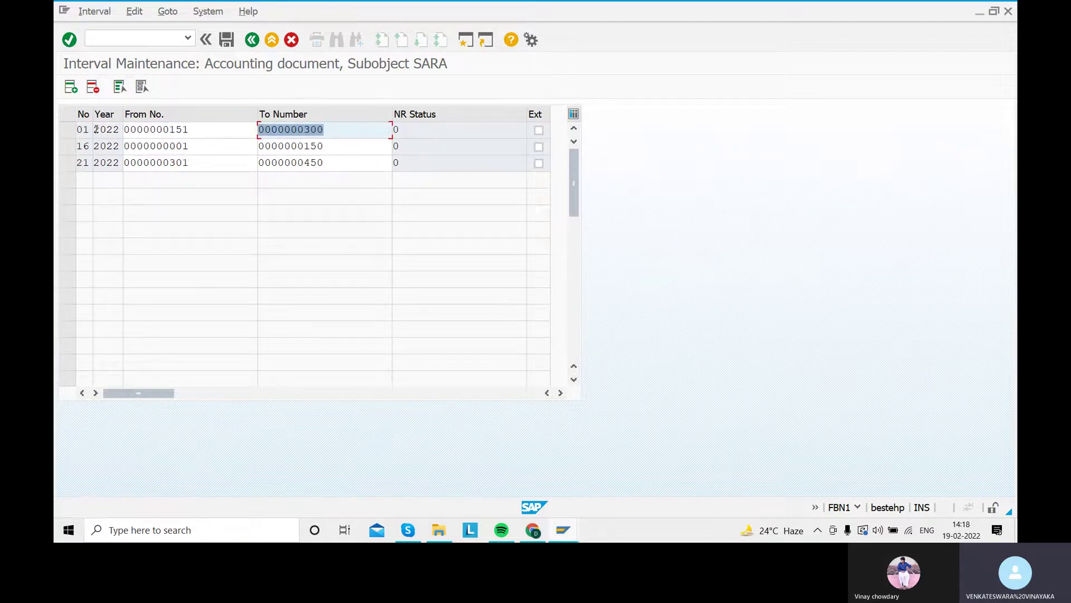
- Save interval 21, accepting the transport notice, and return to the document types overview
left_click(226, 39)
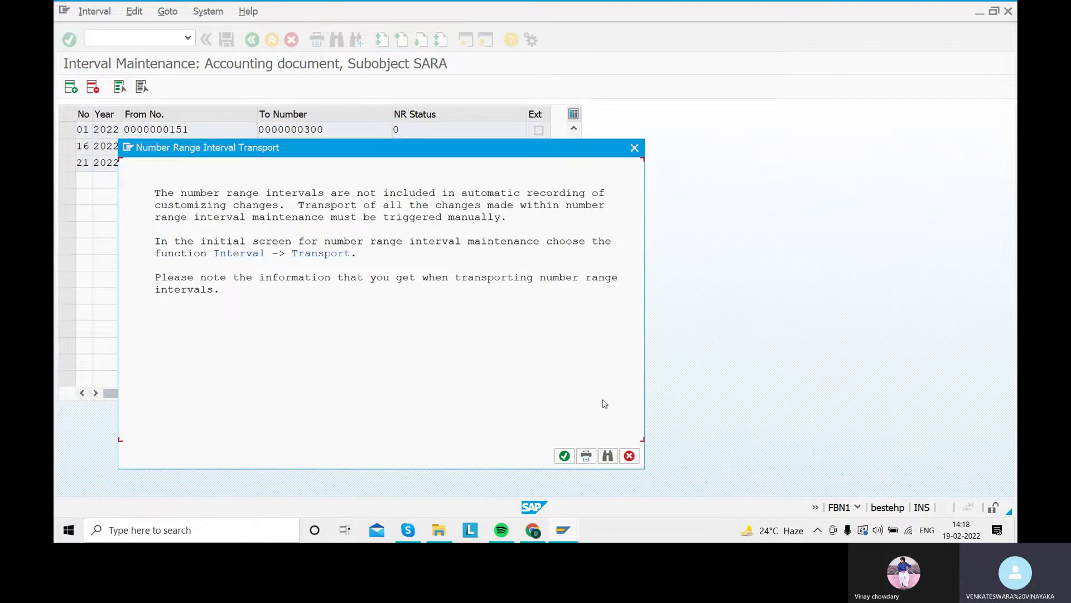
left_click(565, 456)
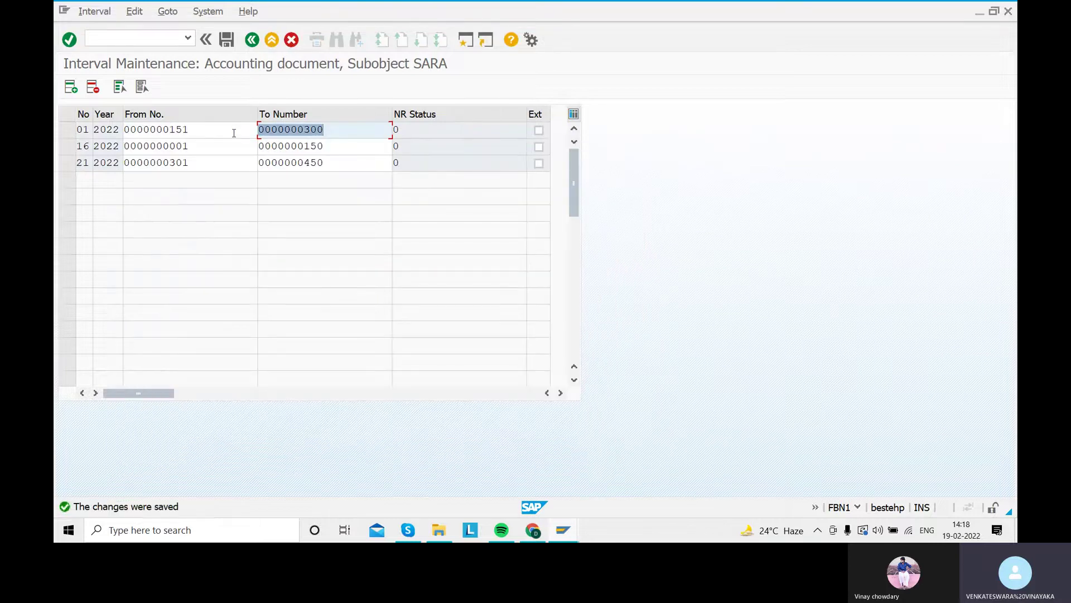
left_click(251, 40)
left_click(252, 39)
left_click(252, 40)
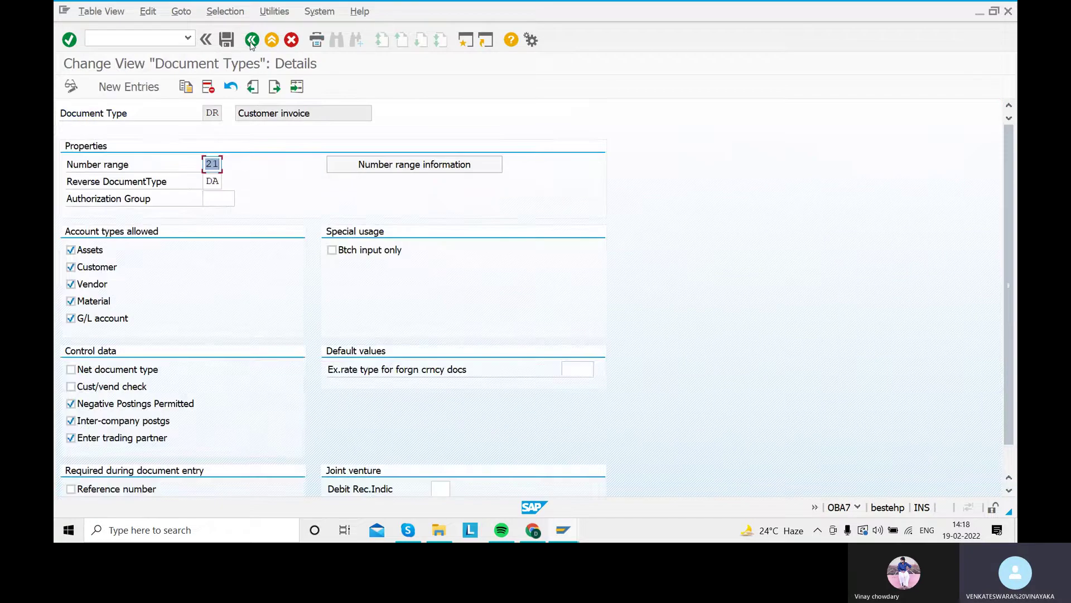
left_click(251, 40)
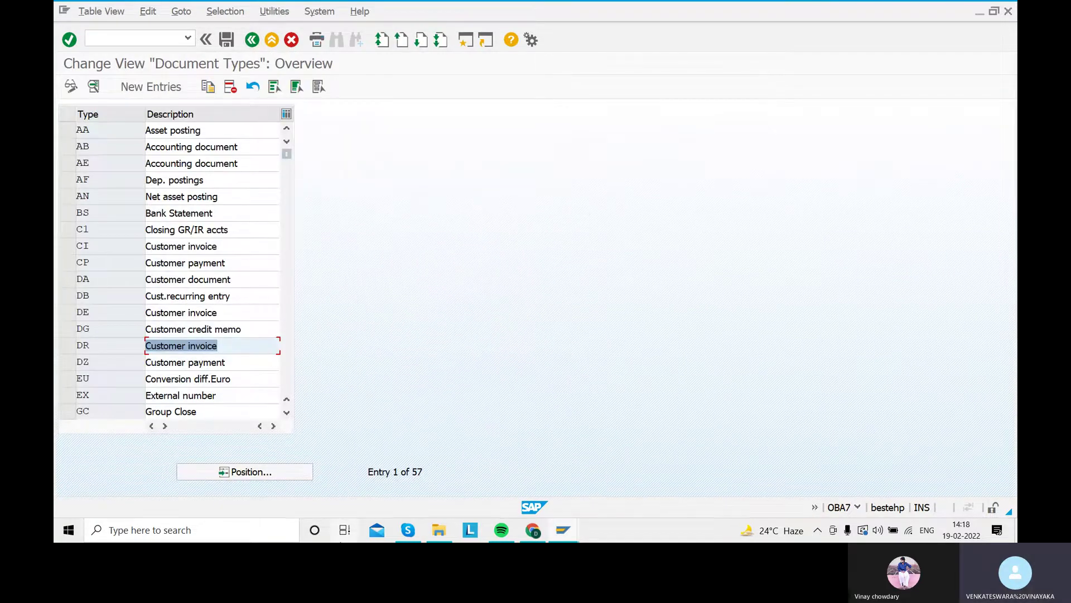
- From document type DZ (Customer payment), open the number range intervals of company code SARA for editing
left_click(168, 364)
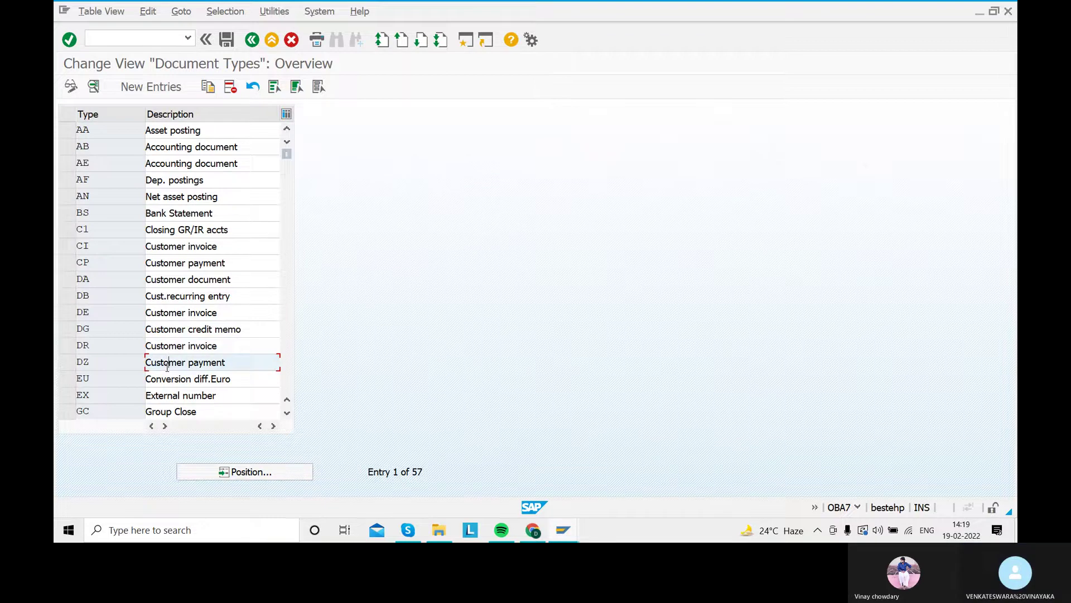
double_click(167, 364)
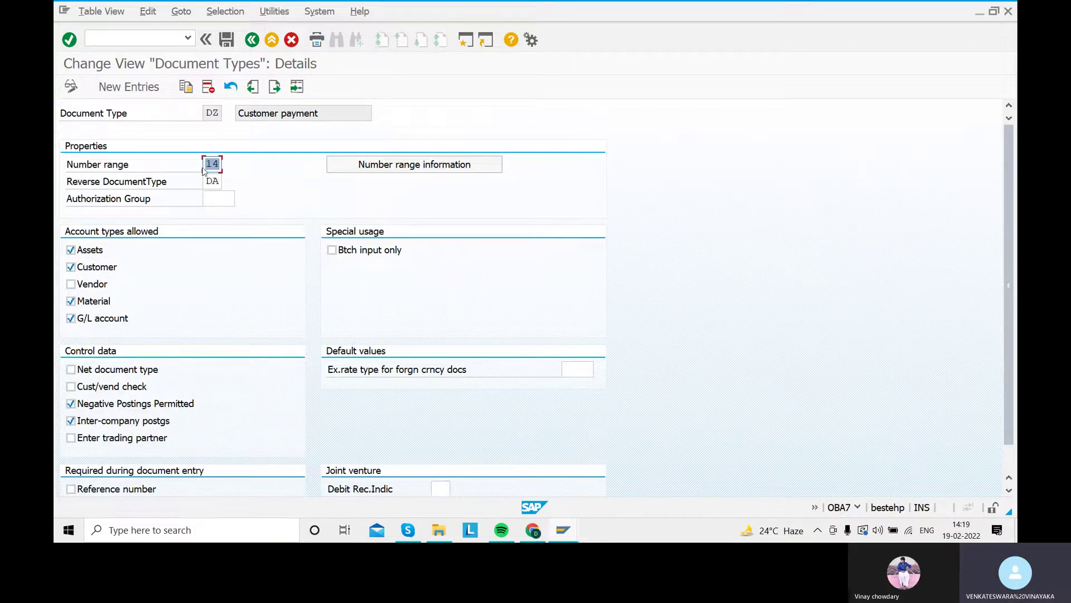
left_click(332, 164)
type("SARA")
left_click(257, 164)
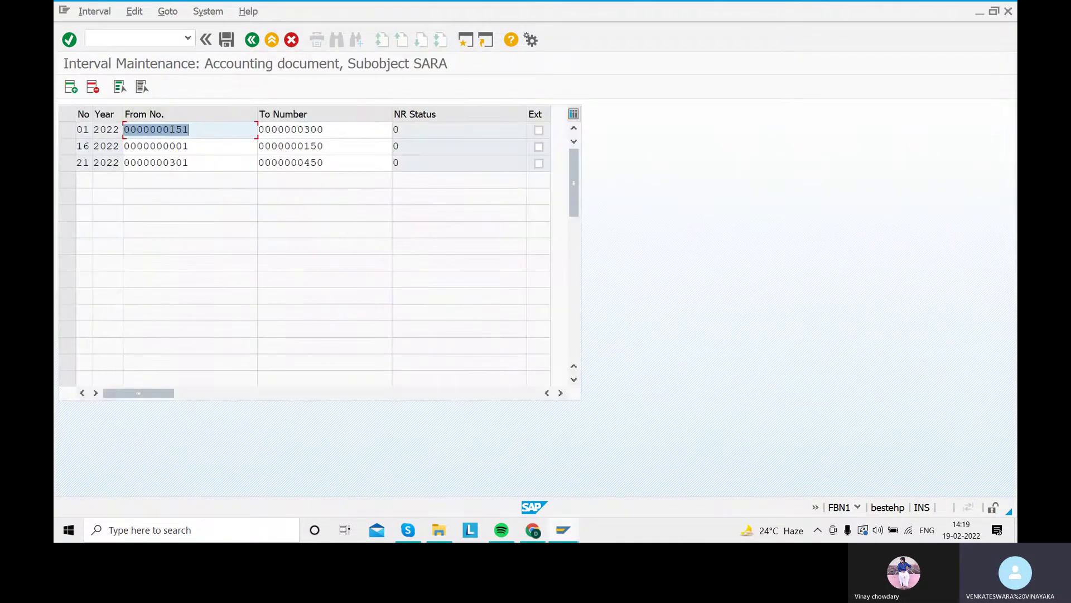
- Insert number range interval 14 for year 2022, from number 451 to number 600
left_click(71, 88)
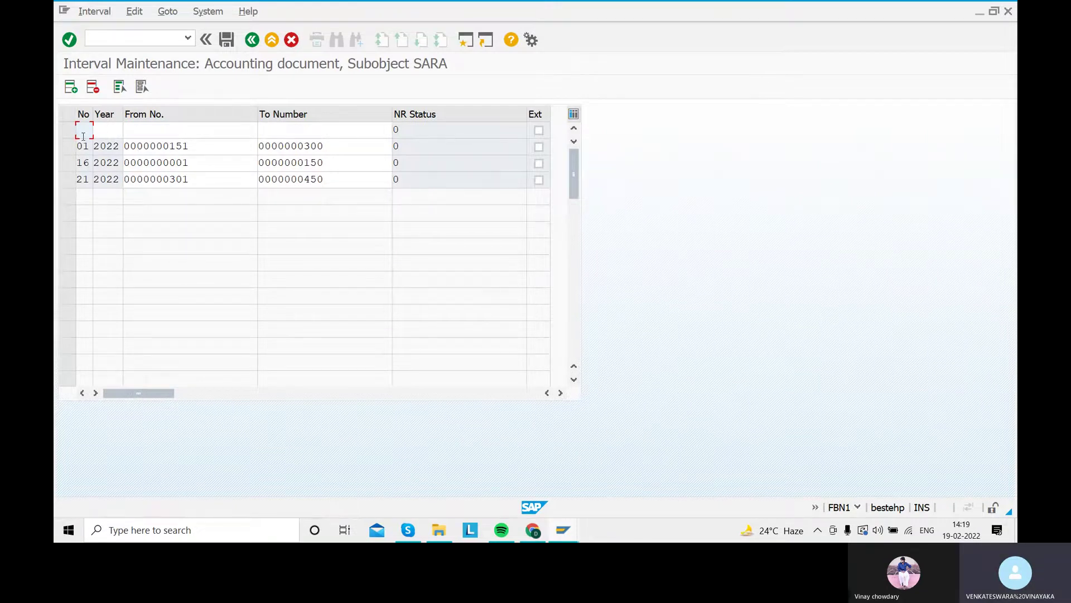
type("14")
key("Tab")
type("202")
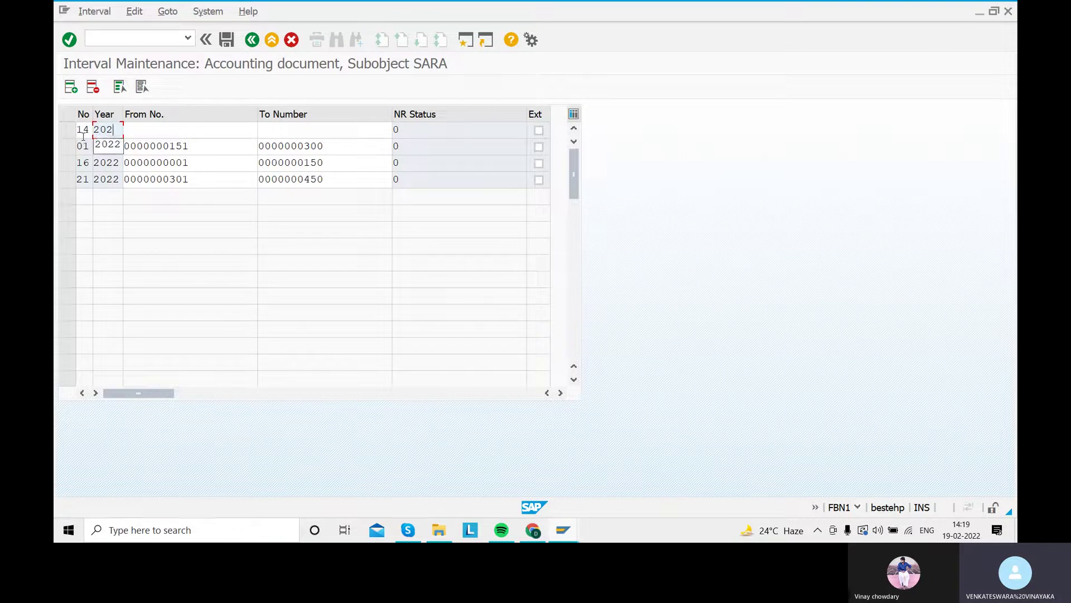
type("2")
key("Tab")
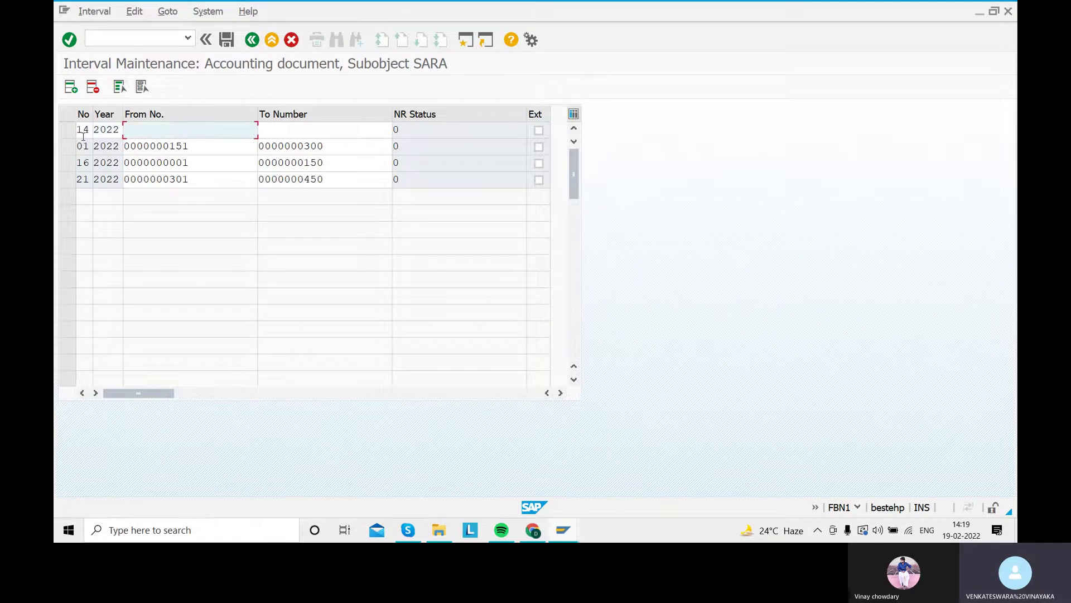
type("451")
key("Tab")
type("600")
key("Return")
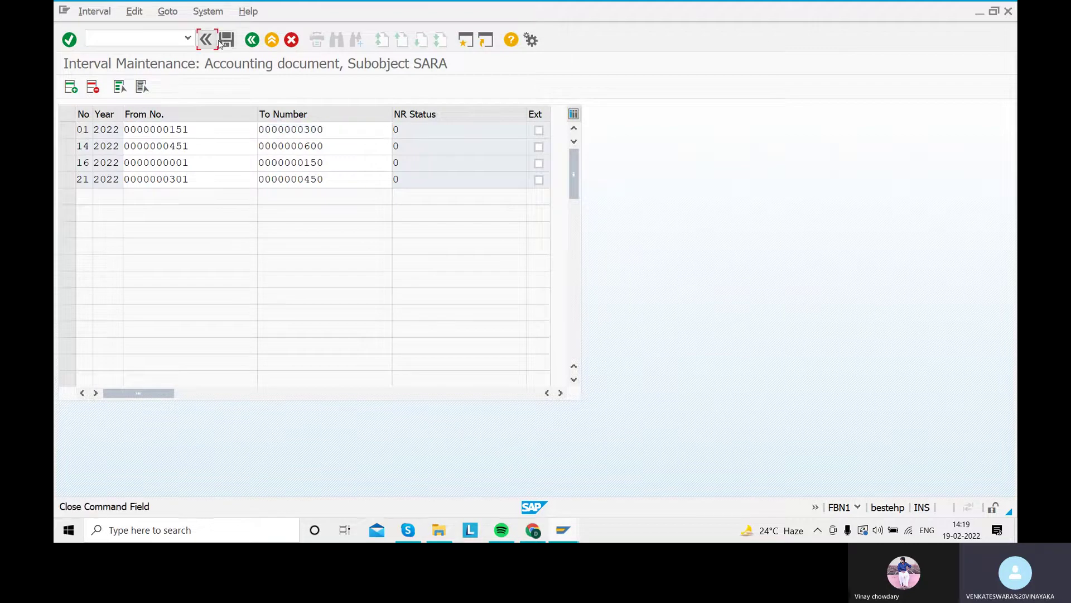
- Save interval 14, accepting the transport notice, and go back to the list of document types
left_click(227, 39)
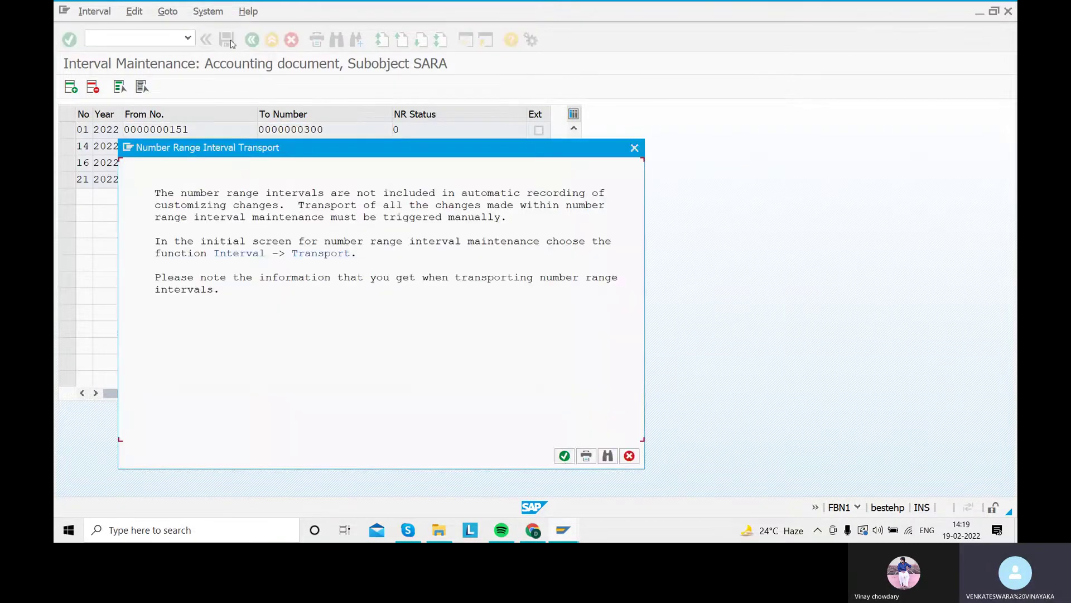
left_click(563, 454)
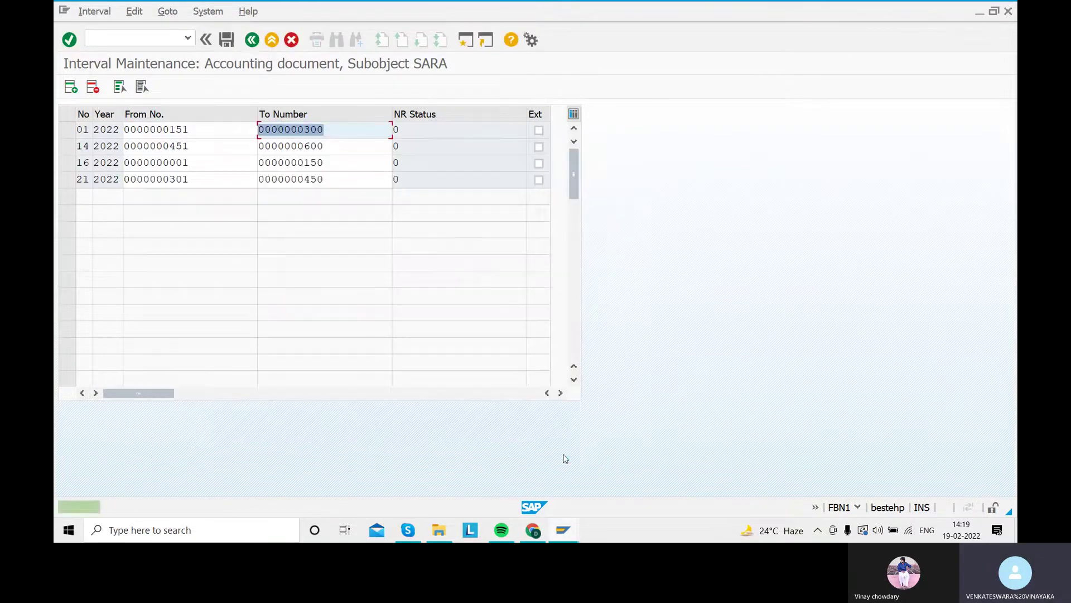
left_click(253, 40)
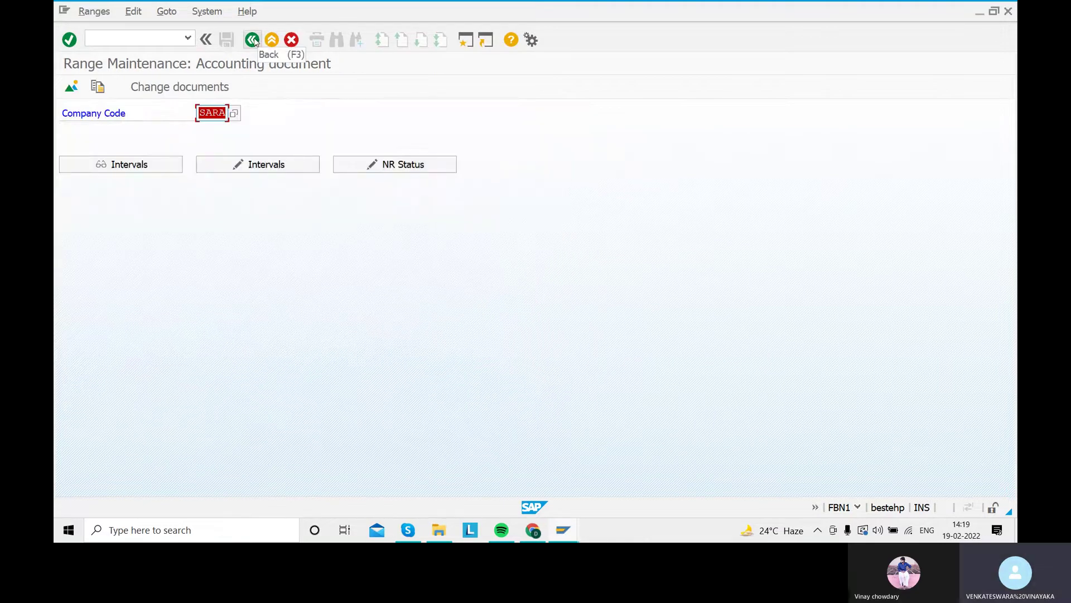
left_click(252, 39)
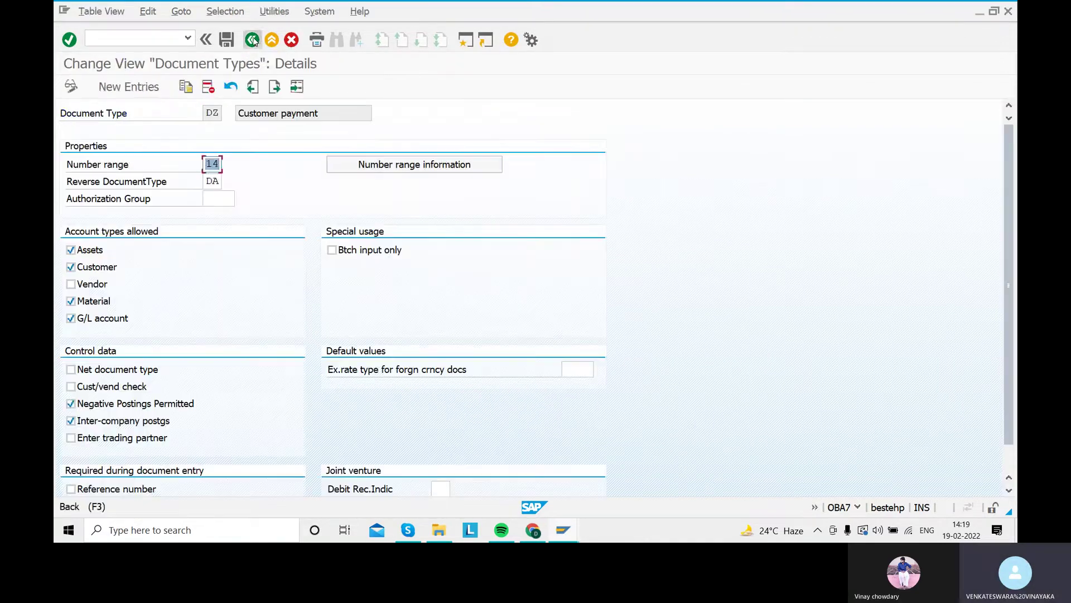
left_click(253, 39)
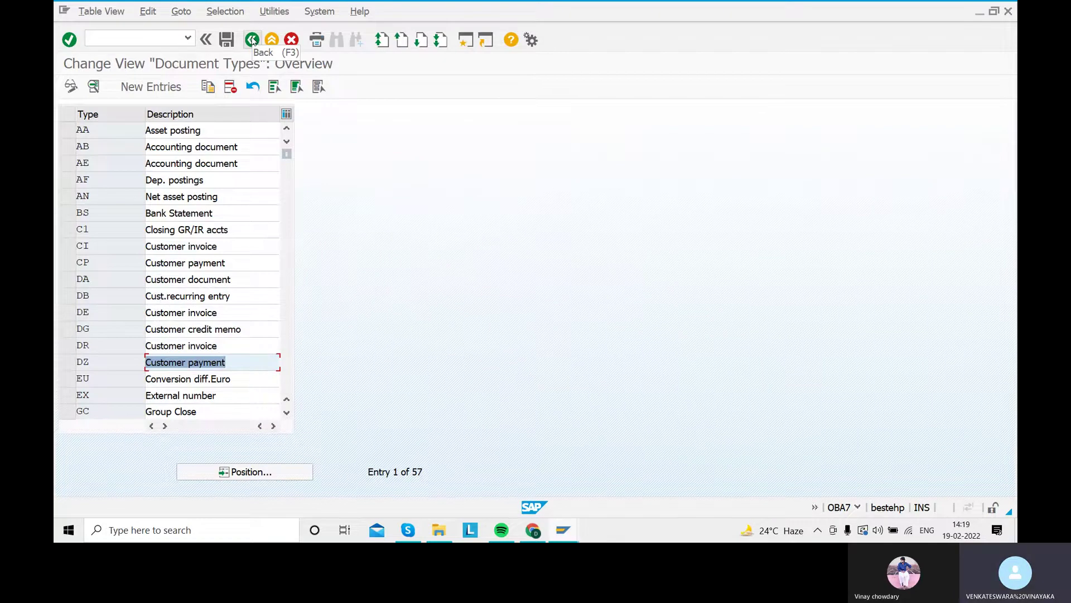
- From document type DG (Customer credit memo), open the number range intervals of company code SARA for editing
scroll(169, 320, "down", 1)
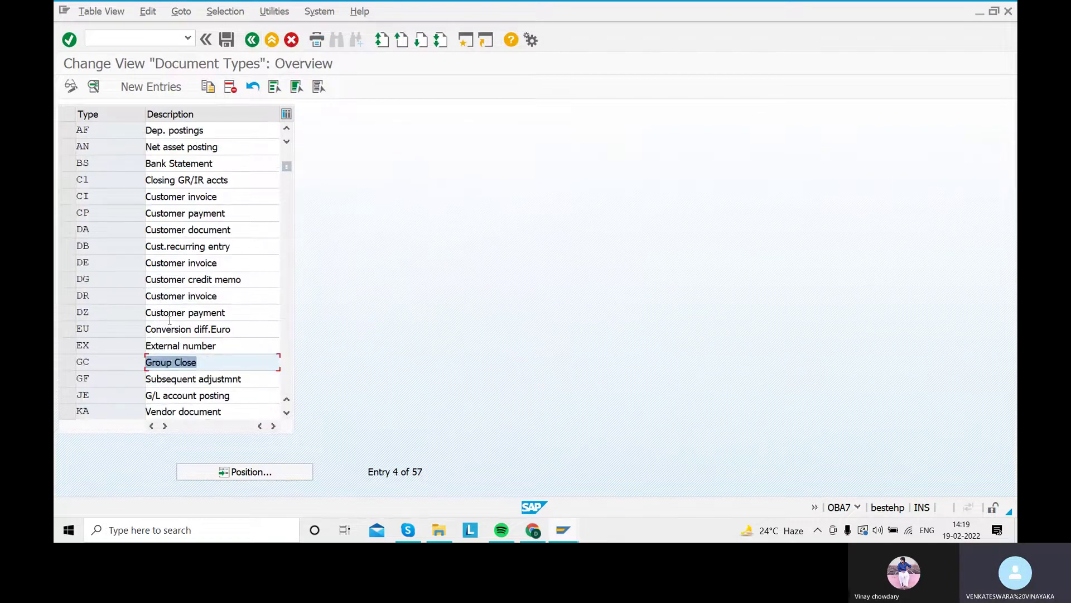
scroll(170, 320, "down", 2)
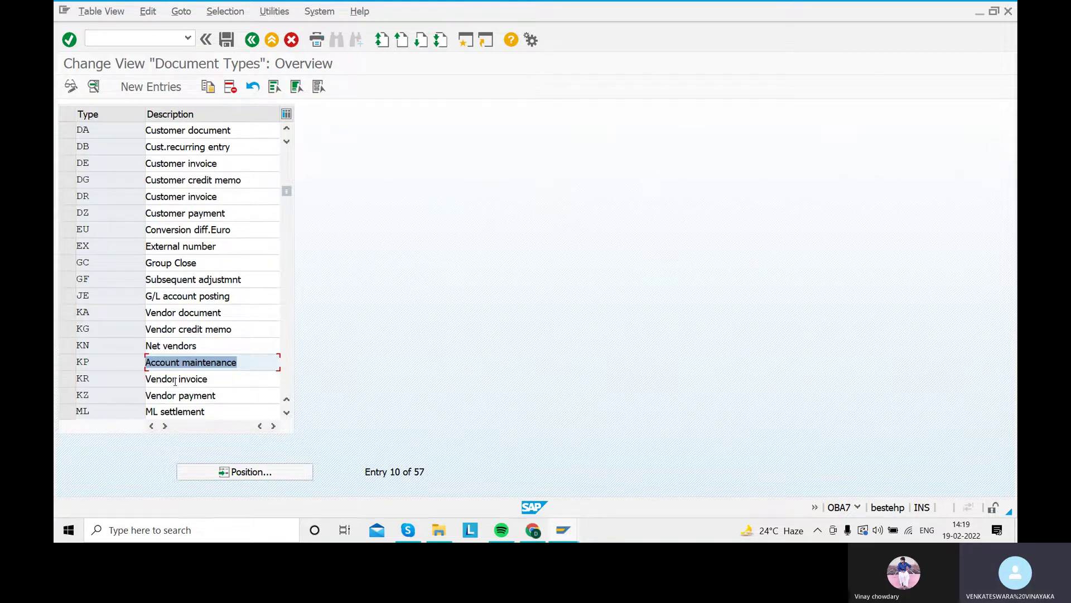
double_click(180, 180)
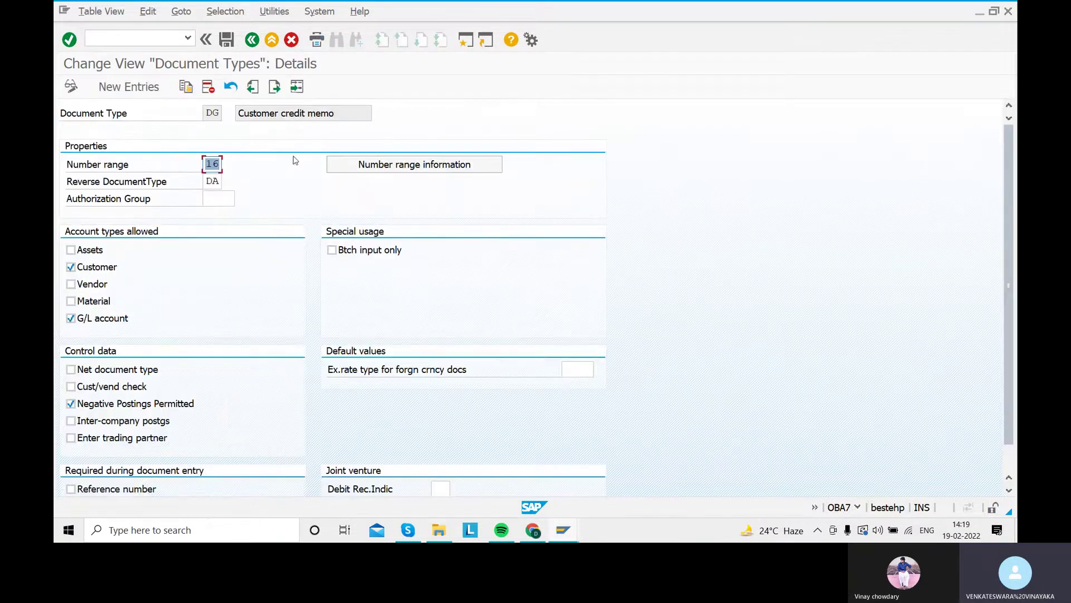
left_click(375, 164)
left_click(220, 112)
type("SARA")
left_click(261, 164)
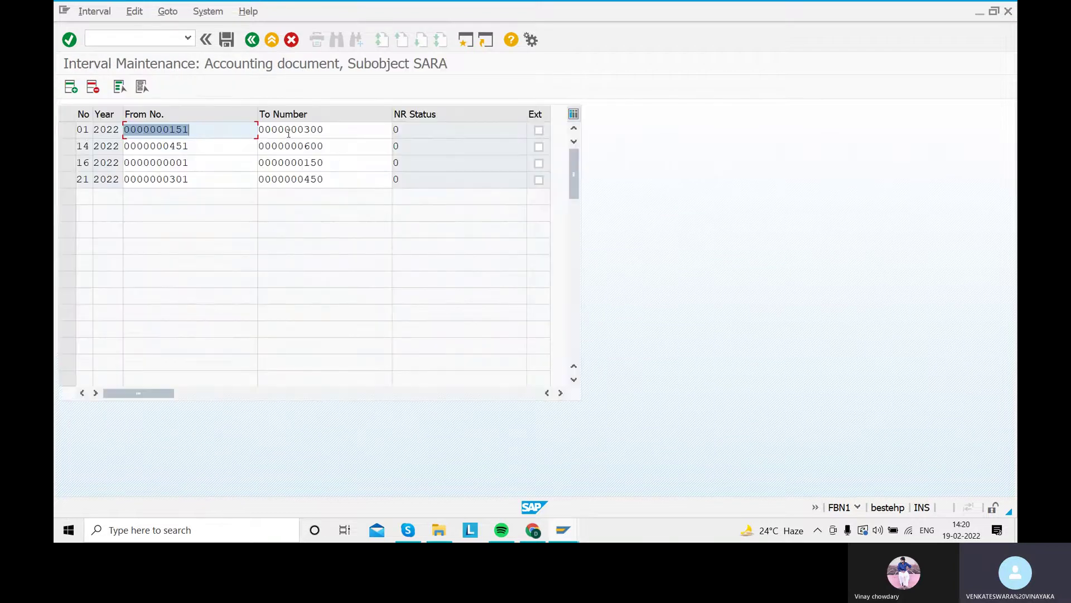
- Try to insert number range interval 16 for year 2022, from number 601 to number 750
left_click(71, 86)
type("16")
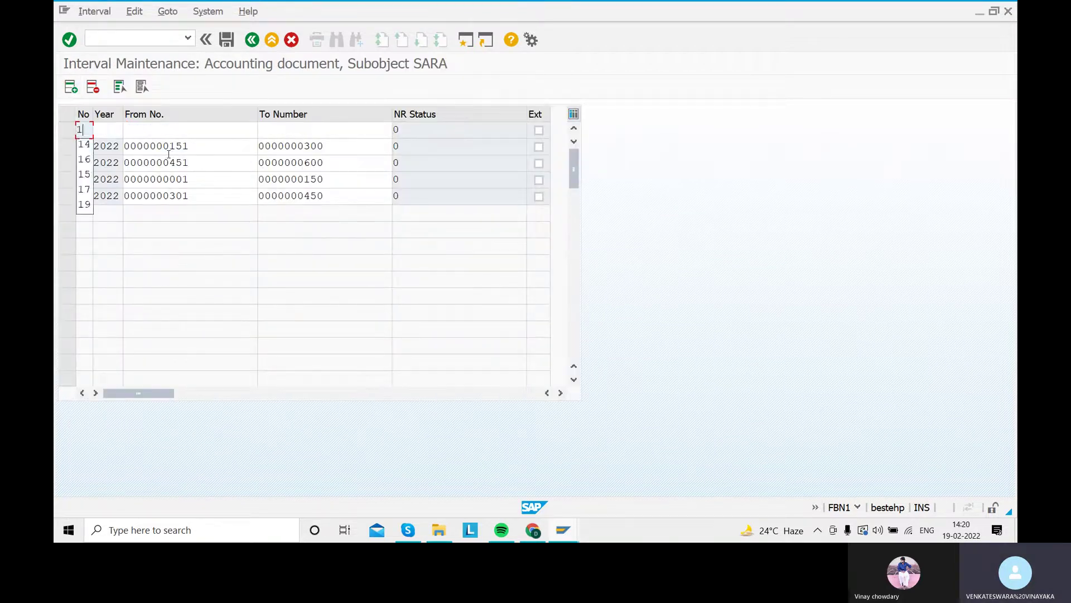
key("Tab")
type("2022")
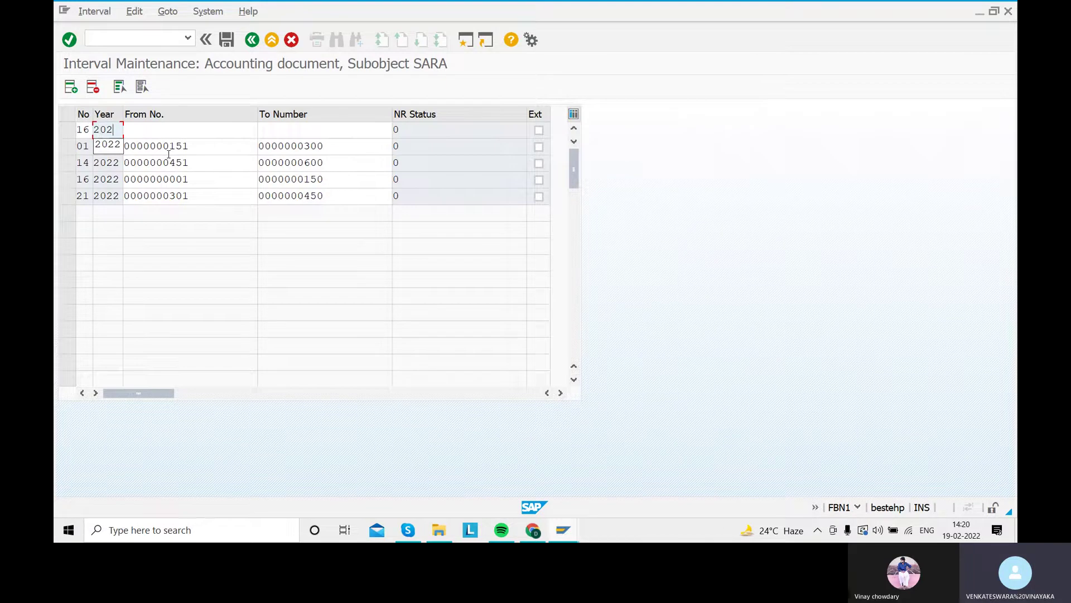
key("Tab")
type("601")
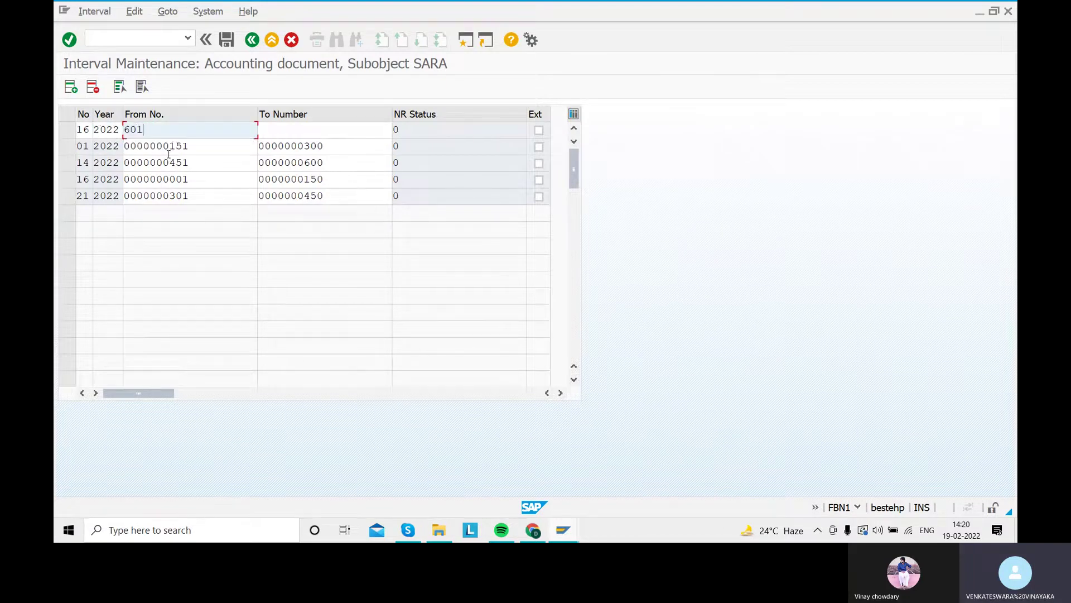
key("Tab")
type("750")
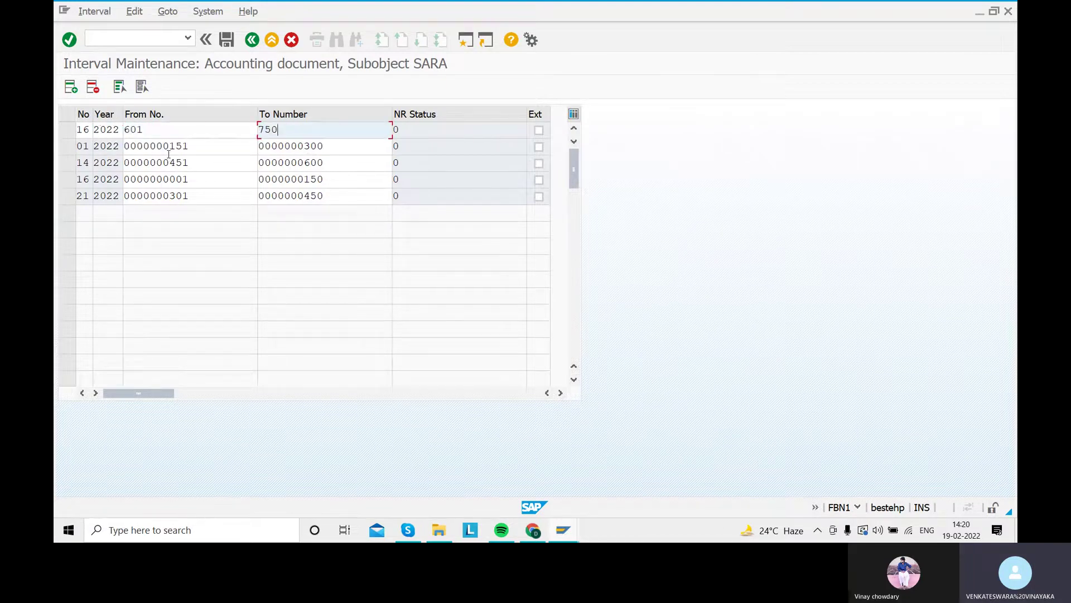
key("Return")
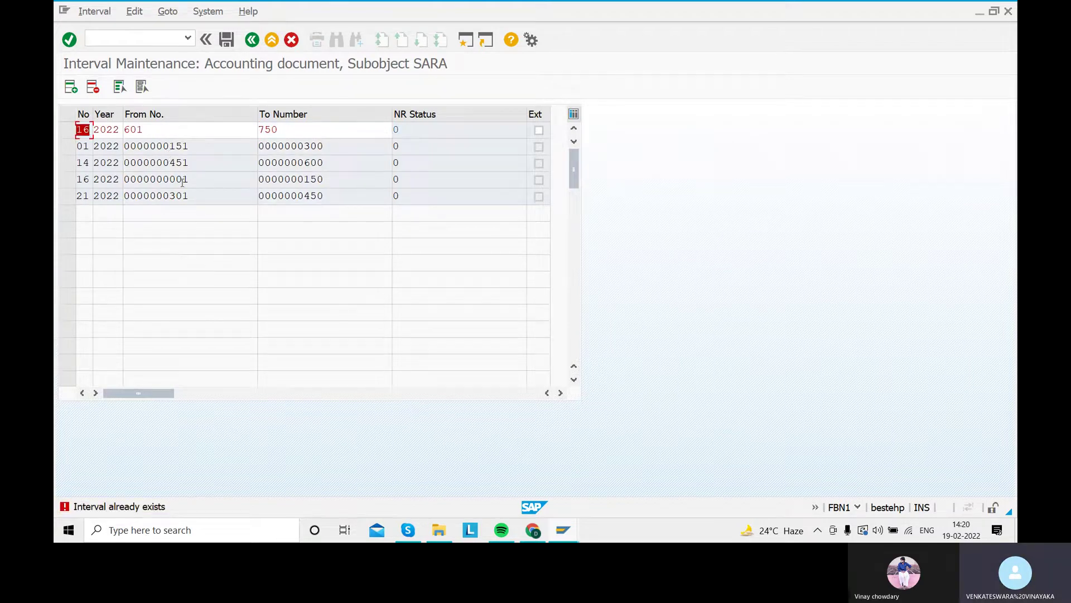
- Exit interval editing without saving the new interval 16 row and go back to the details of document type DG
left_click(252, 40)
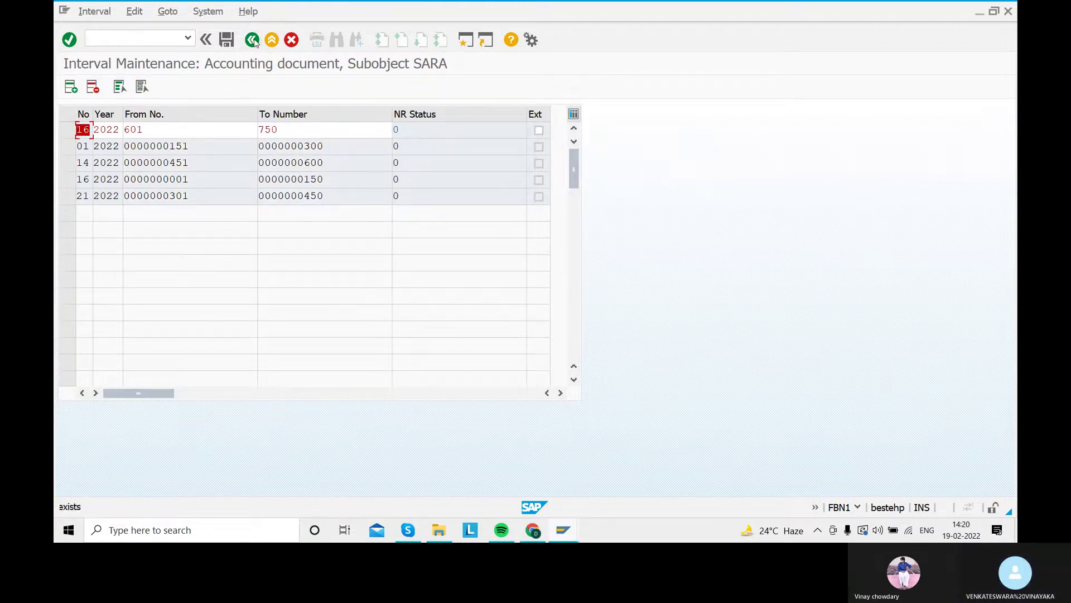
left_click(292, 39)
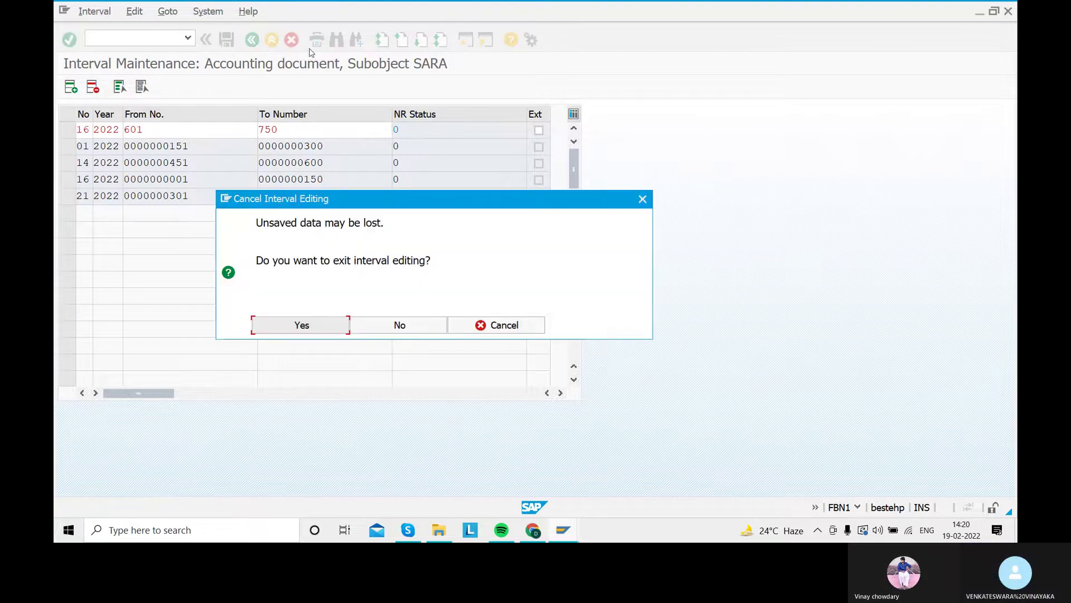
left_click(311, 325)
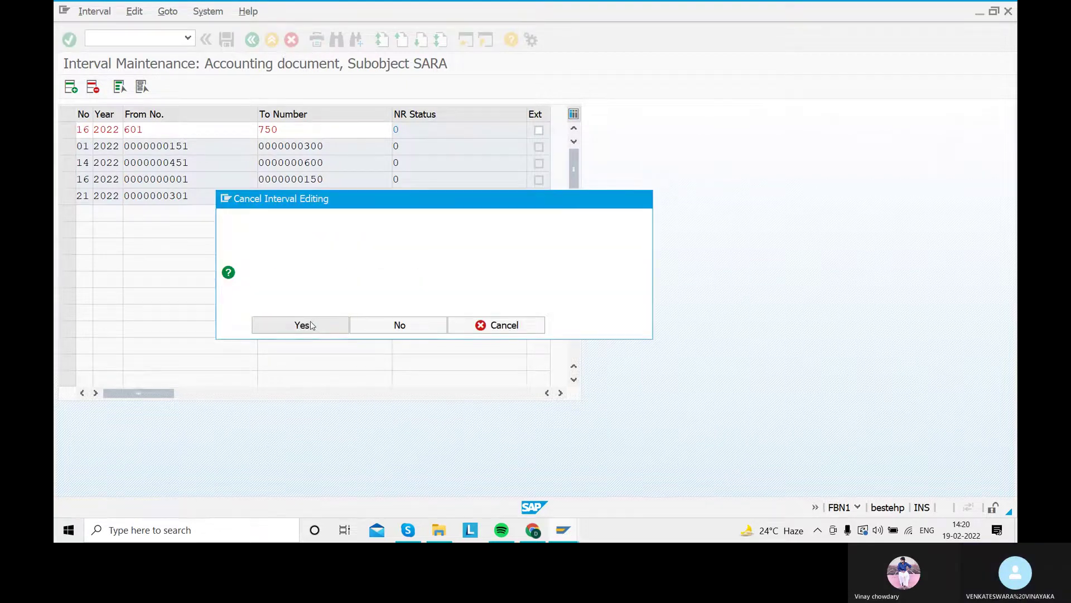
left_click(251, 41)
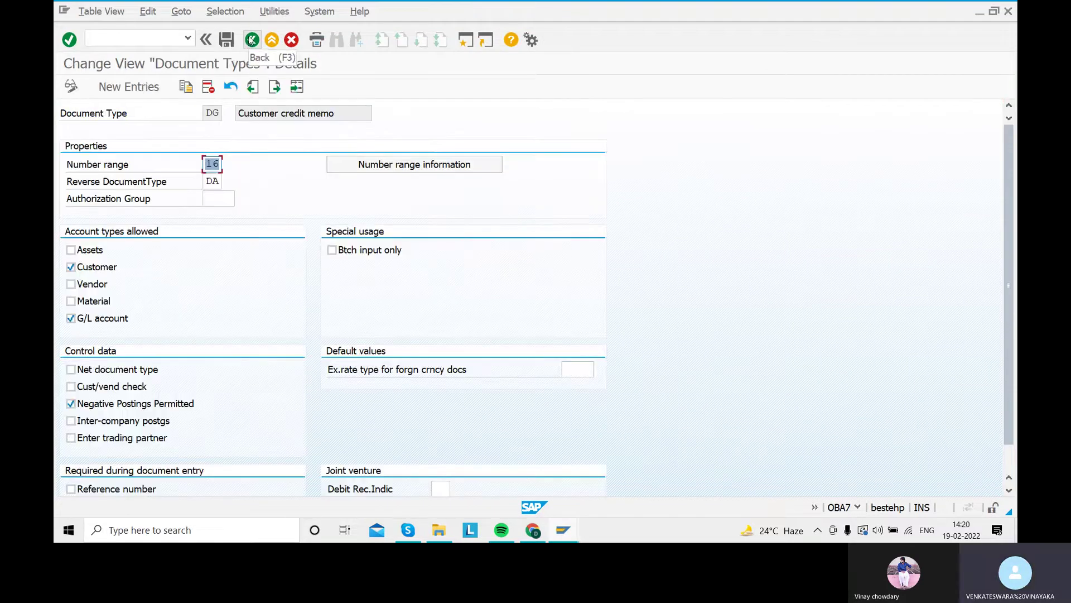
- Open document type KR (Vendor invoice), check the existing number range intervals of company code SARA and go back to its details
left_click(253, 40)
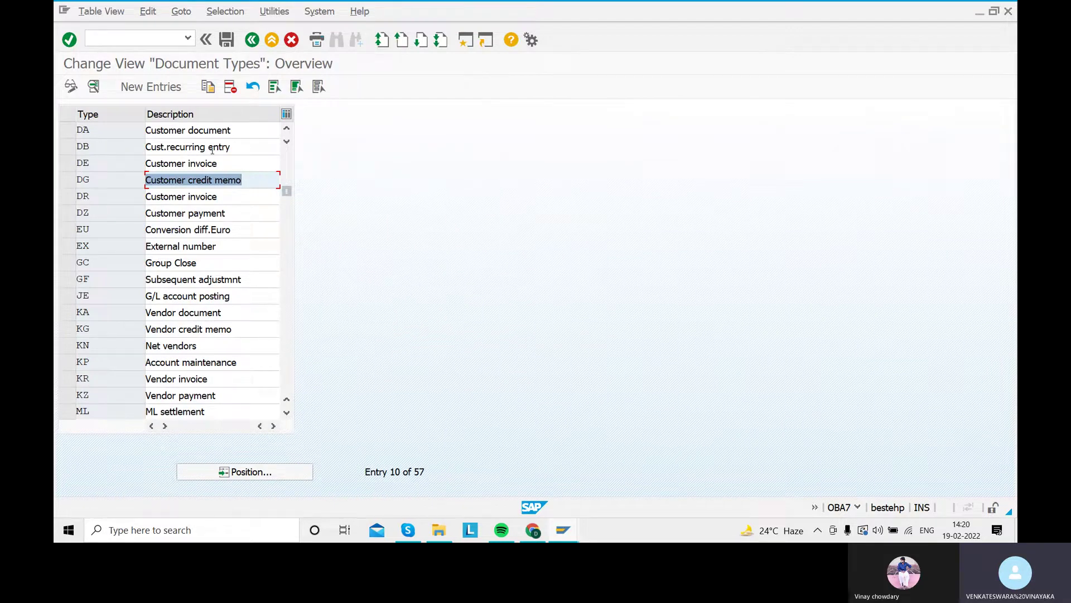
double_click(185, 378)
left_click(386, 166)
type("SARA")
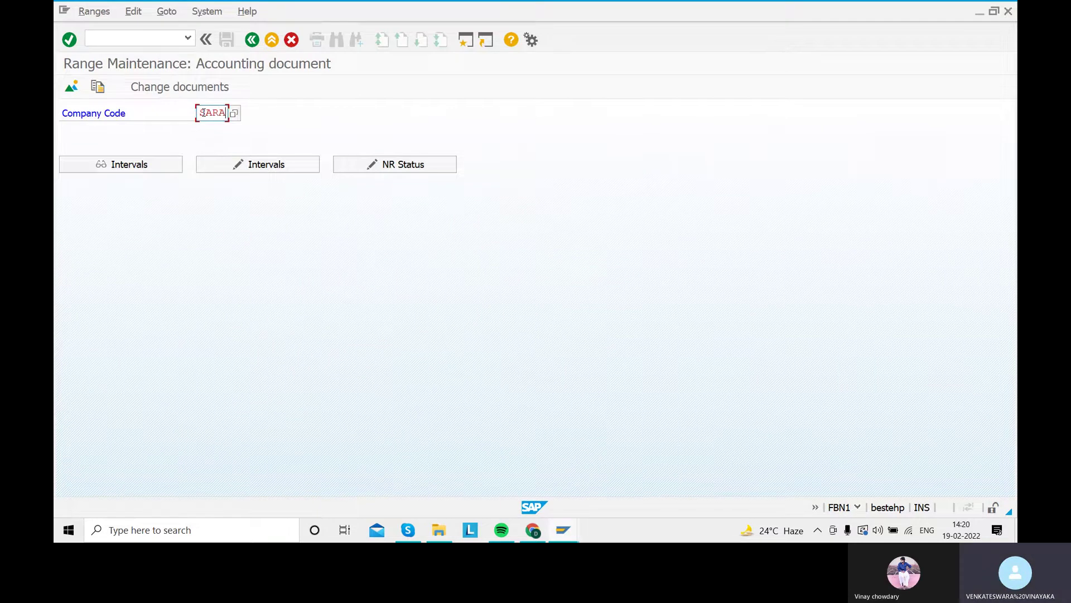
left_click(276, 164)
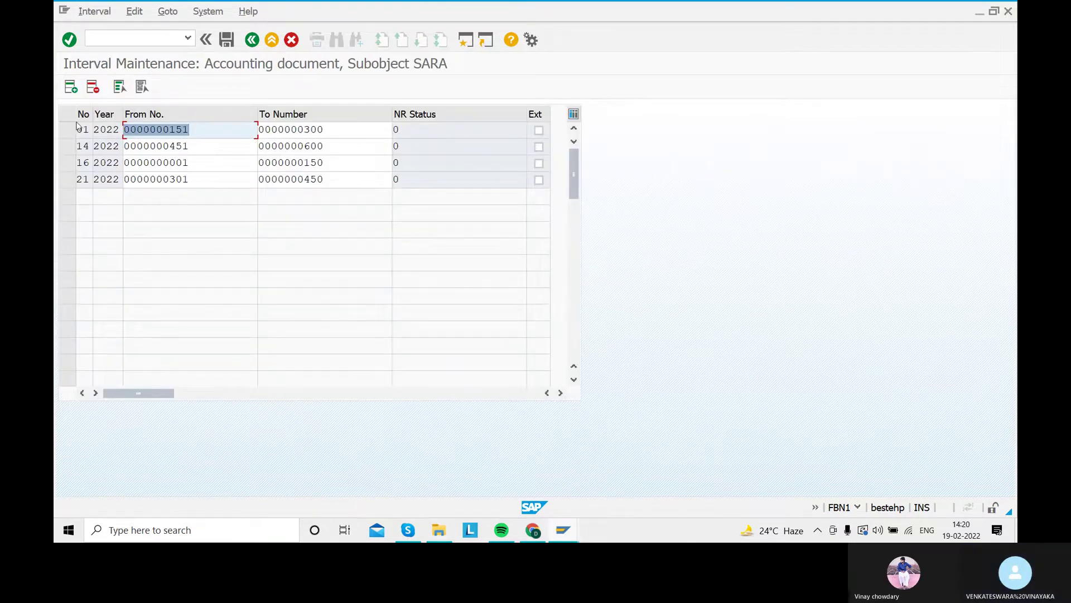
left_click(252, 41)
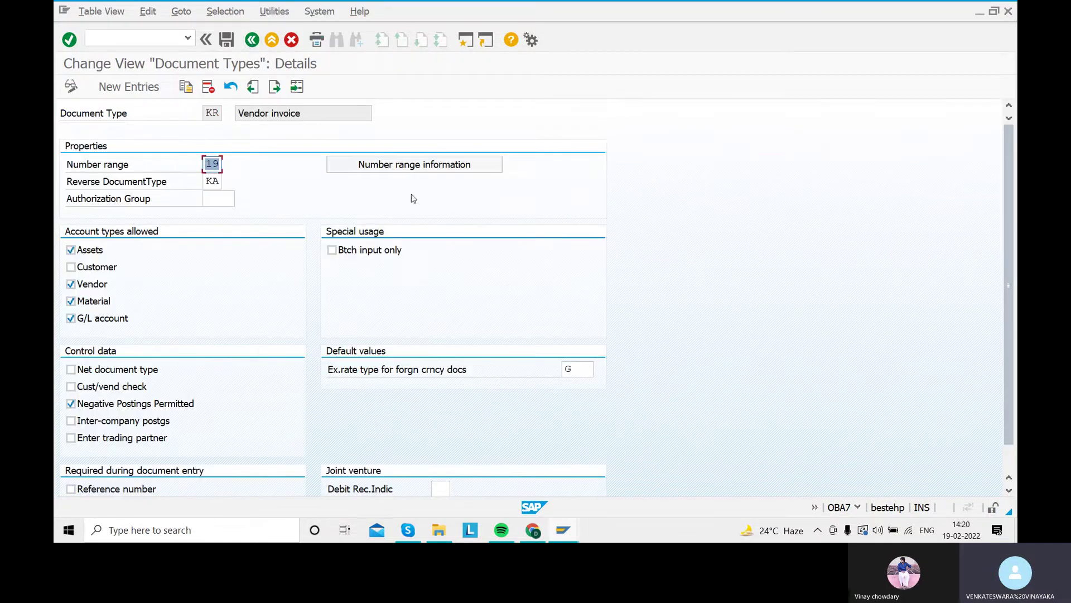
- From the details of document type KR, open the number range intervals of company code SARA for editing
left_click(400, 165)
type("SARA")
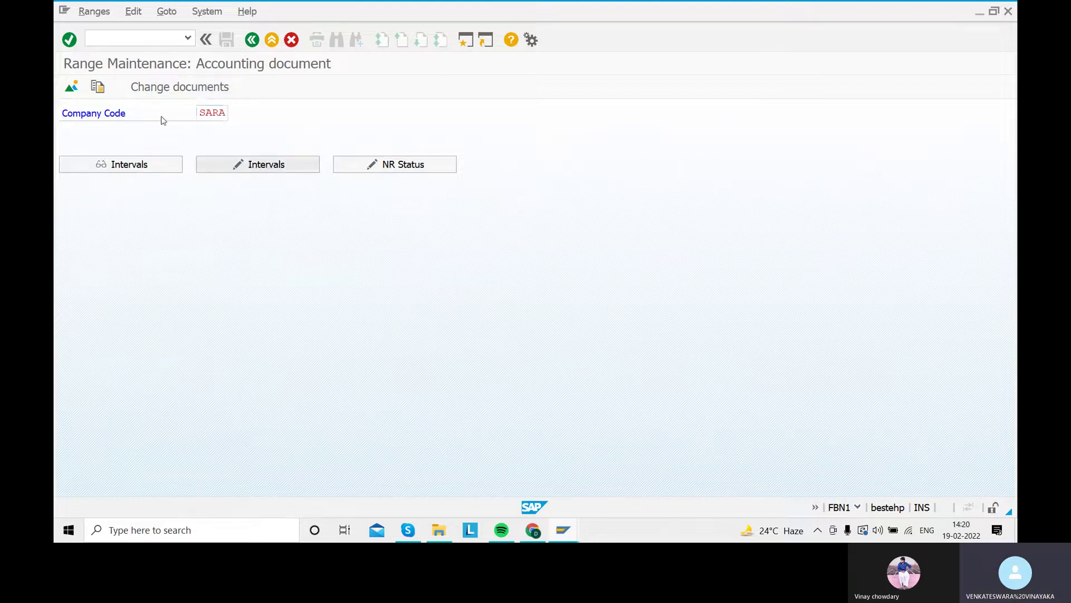
left_click(265, 166)
- Insert number range interval 19 for year 2022, from number 601 to number 750
left_click(70, 86)
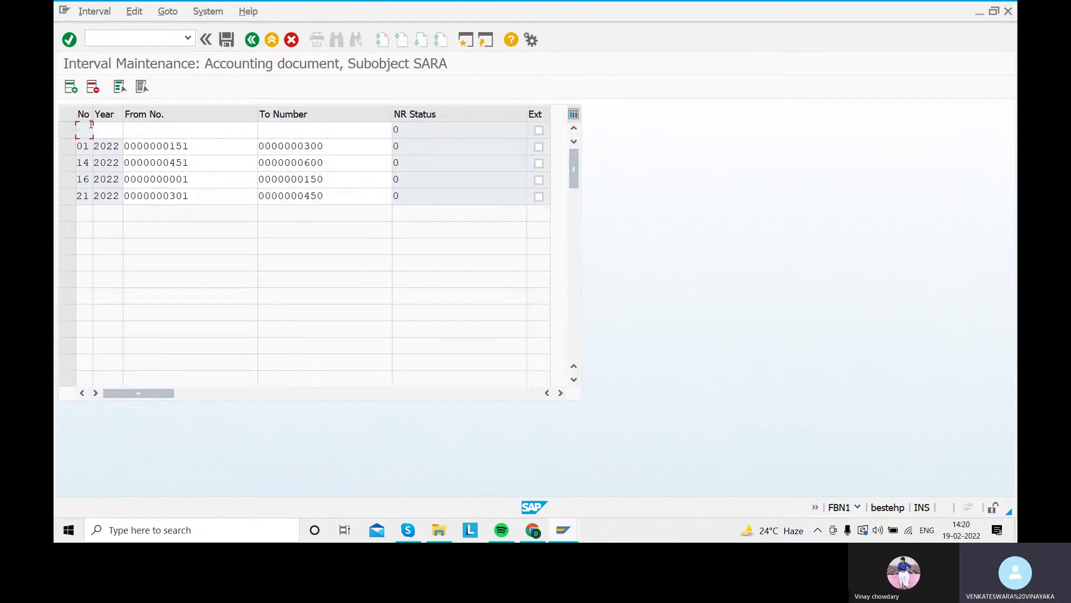
type("19")
key("Tab")
type("2022")
key("Tab")
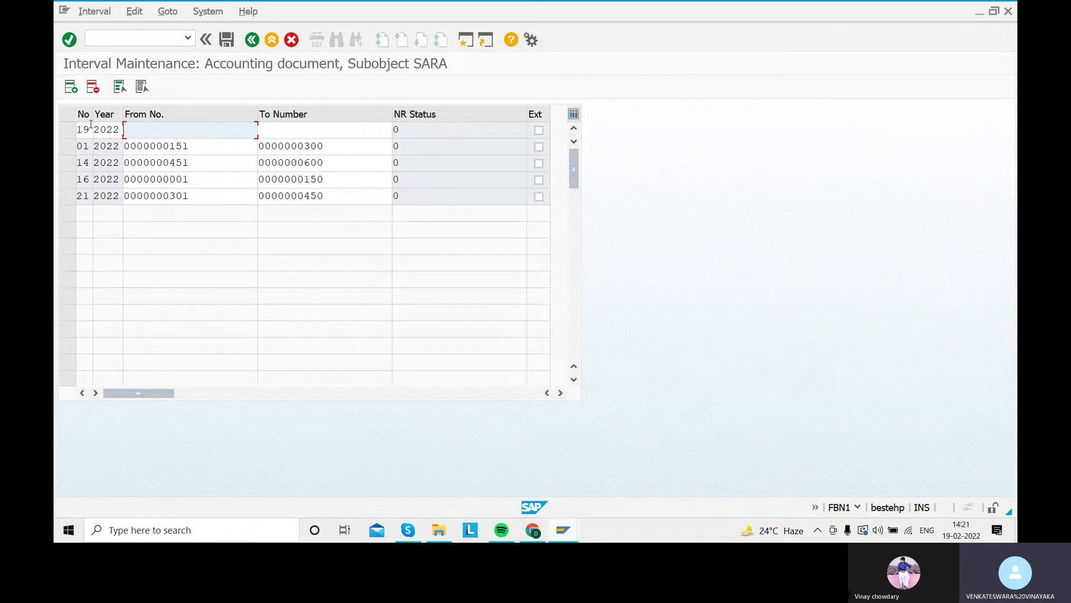
type("3")
key("BackSpace")
type("601")
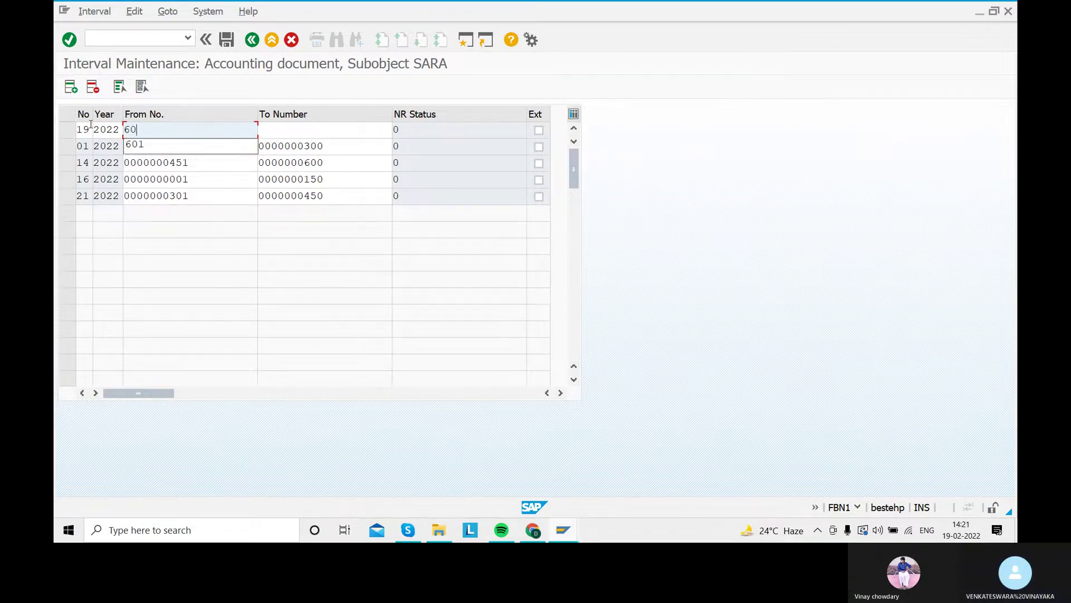
key("Tab")
type("750")
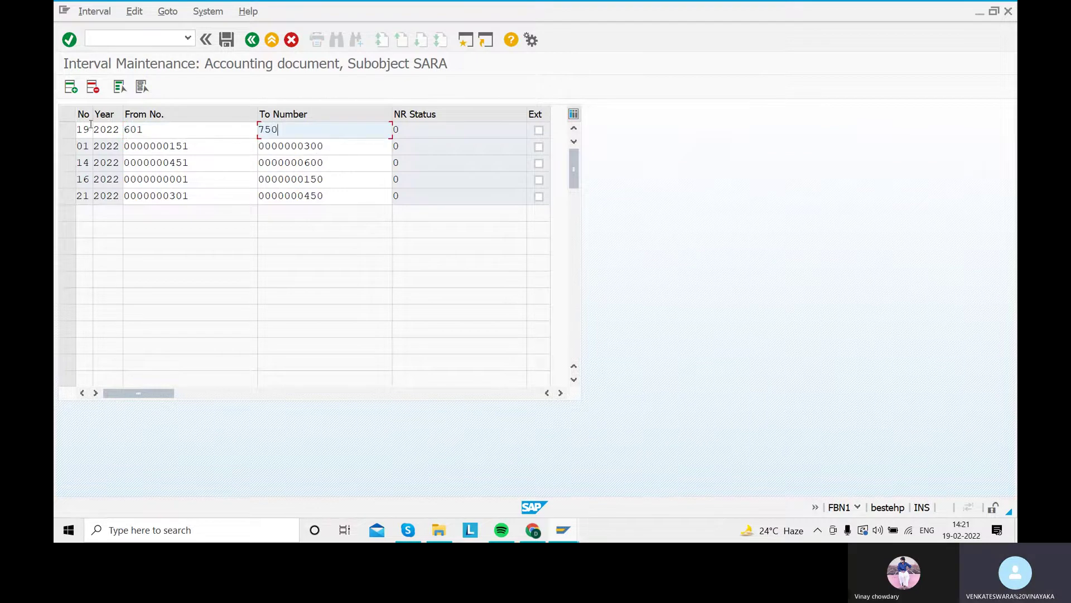
key("Return")
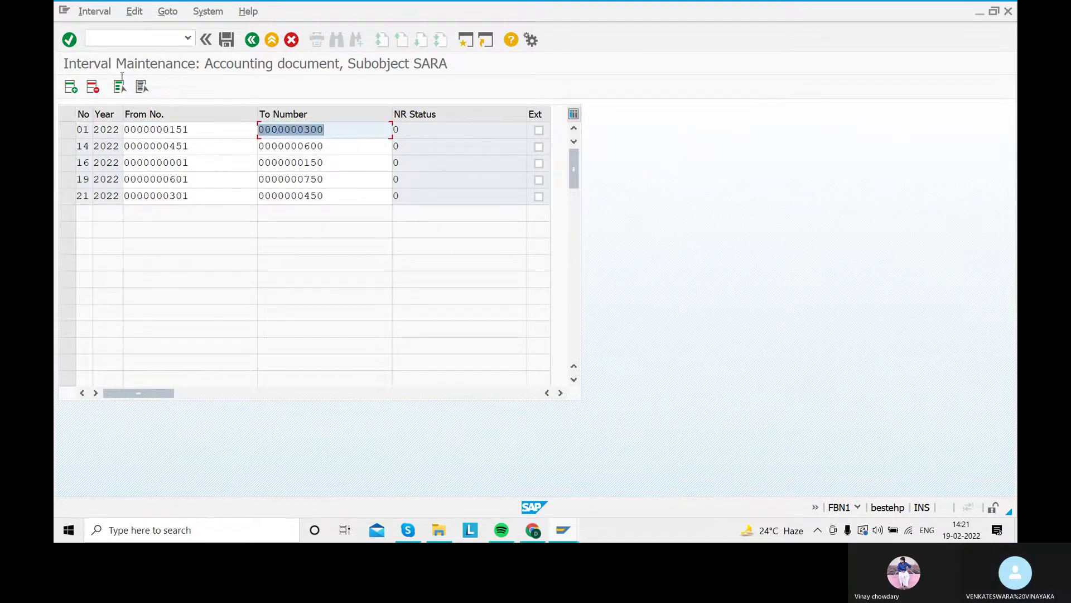
- Save interval 19, accepting the transport notice, and go back to the list of document types
left_click(226, 40)
left_click(565, 457)
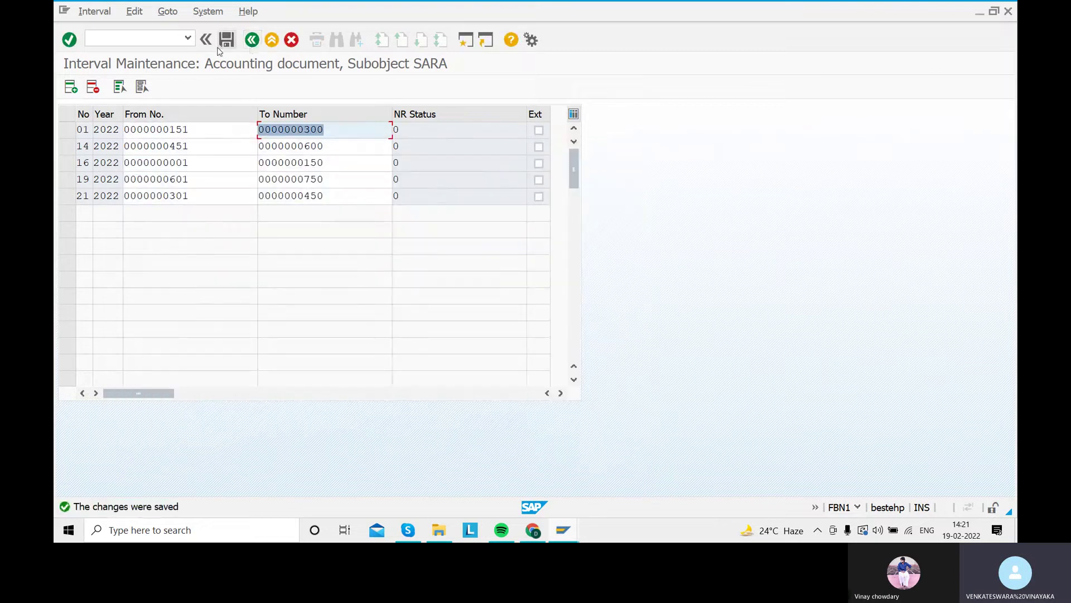
left_click(252, 40)
left_click(252, 40)
left_click(253, 40)
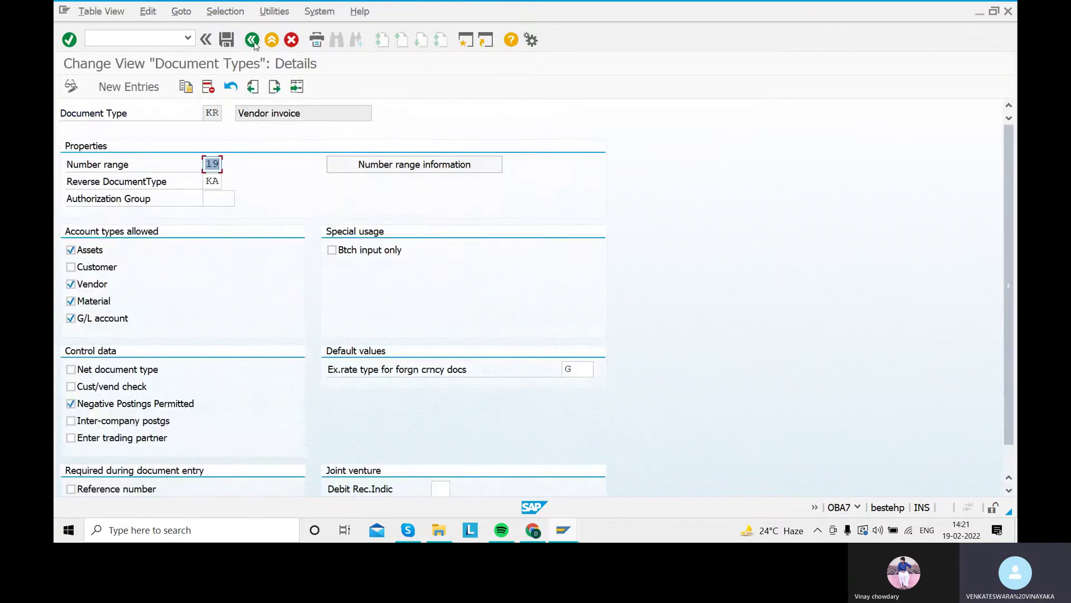
left_click(252, 40)
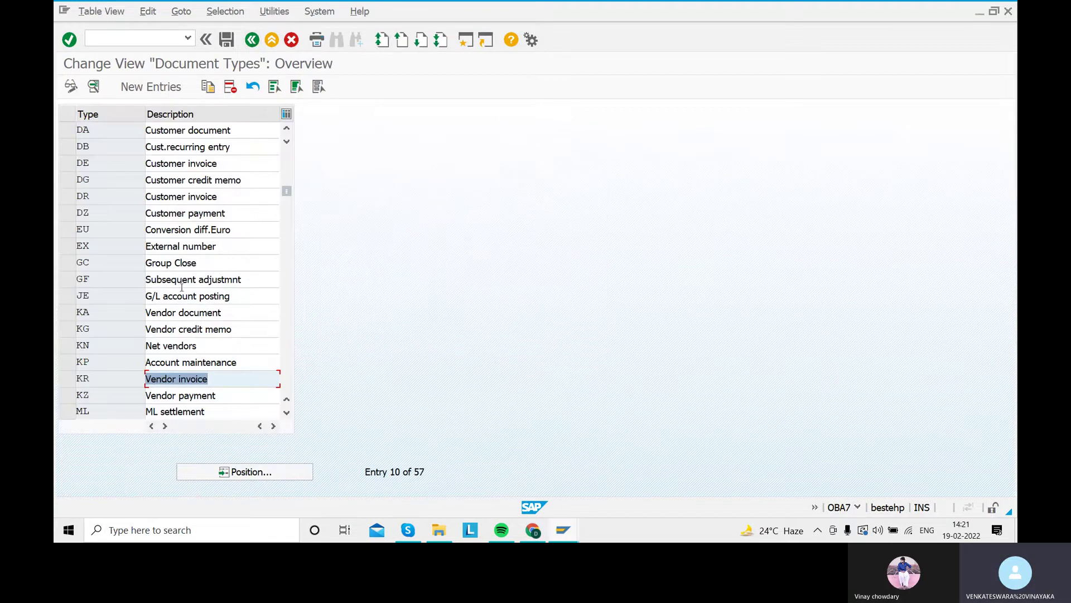
- From document type KZ (Vendor payment), open the number range intervals of company code SARA for editing
scroll(190, 271, "down", 2)
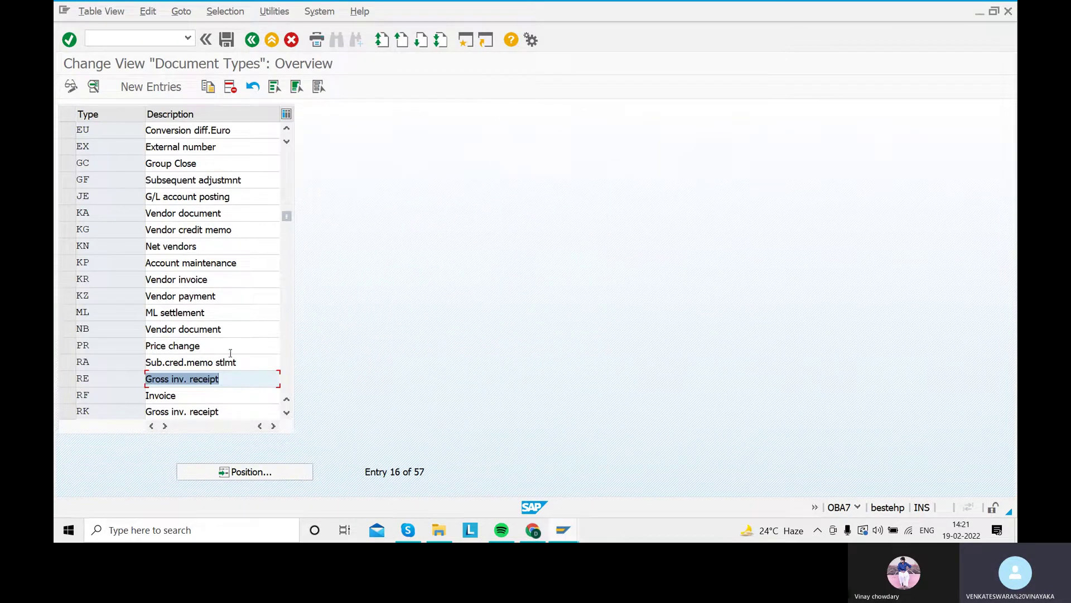
left_click(181, 281)
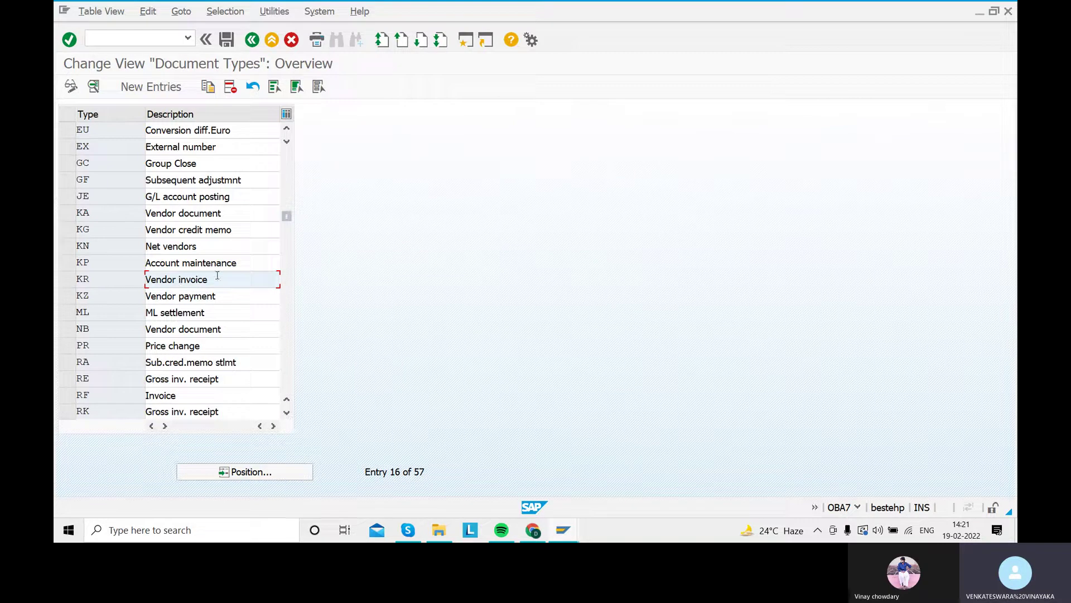
double_click(174, 298)
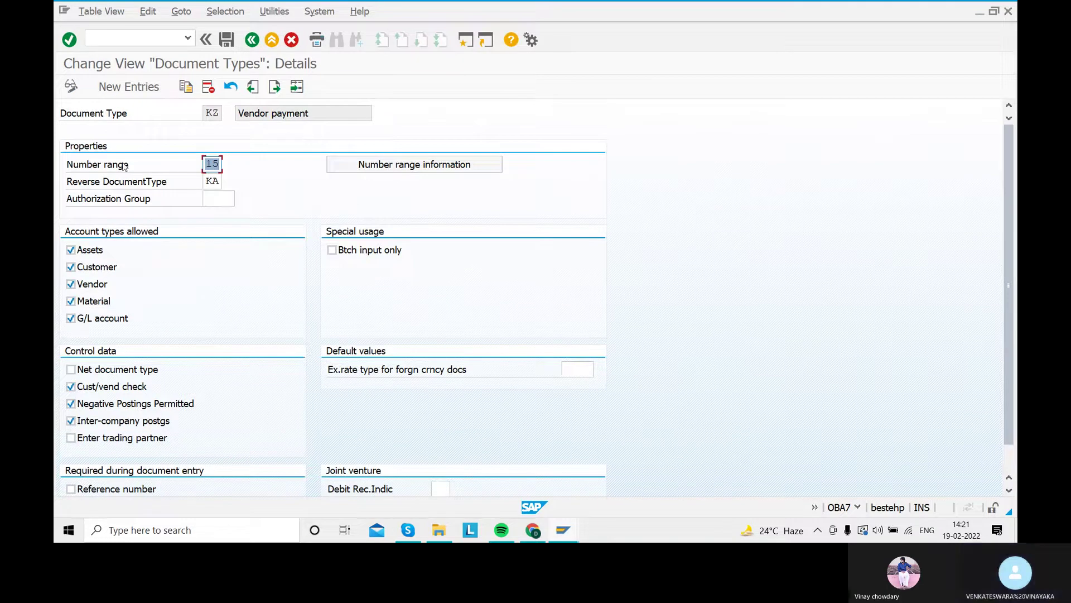
left_click(389, 167)
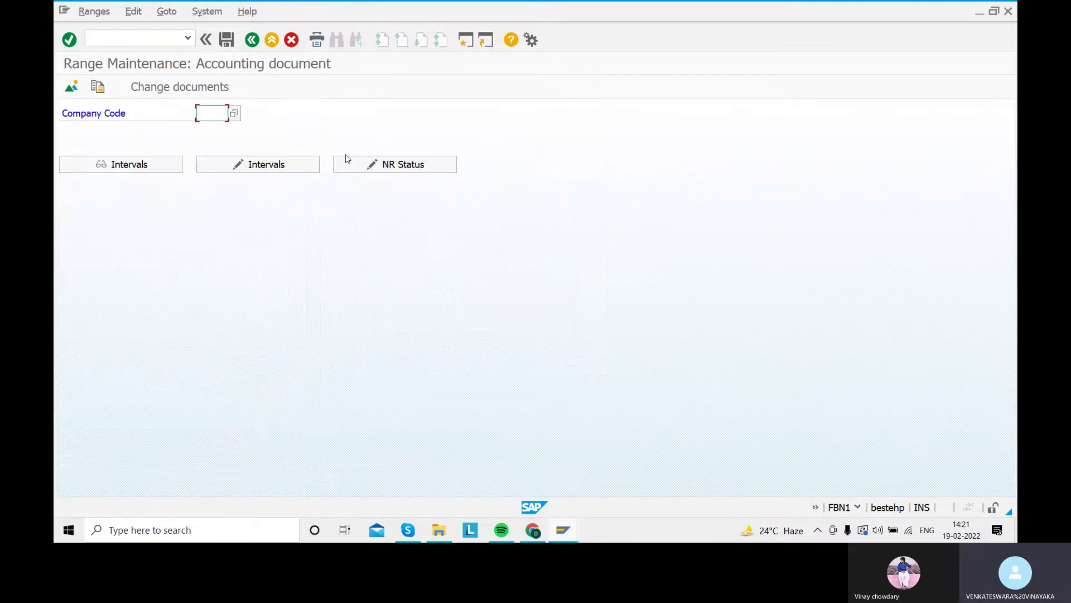
type("SARA")
left_click(240, 167)
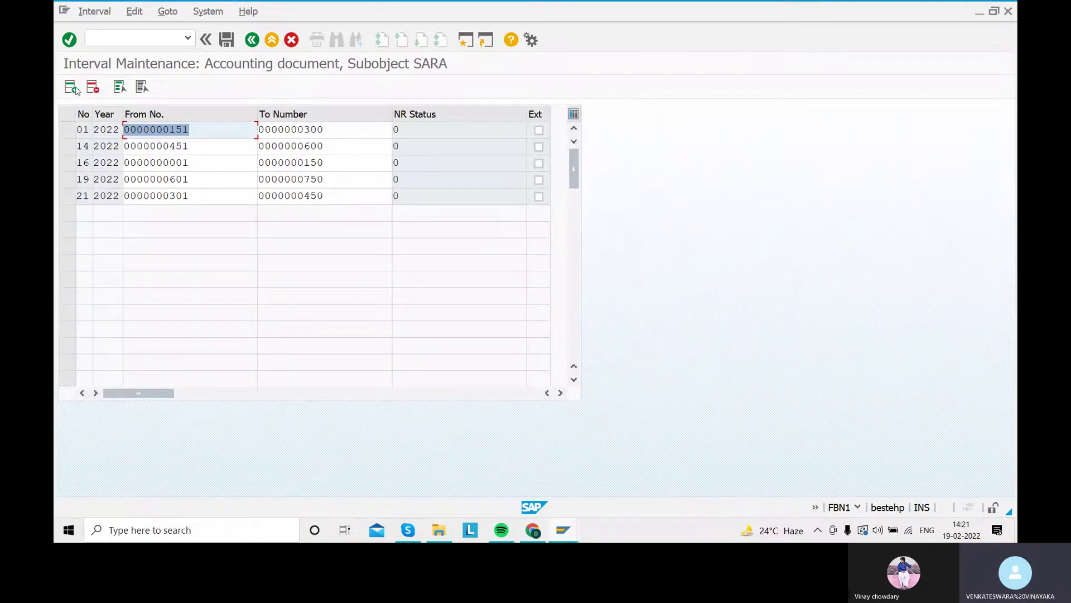
- Insert number range interval 15 for year 2022, from number 751 to number 900
left_click(71, 86)
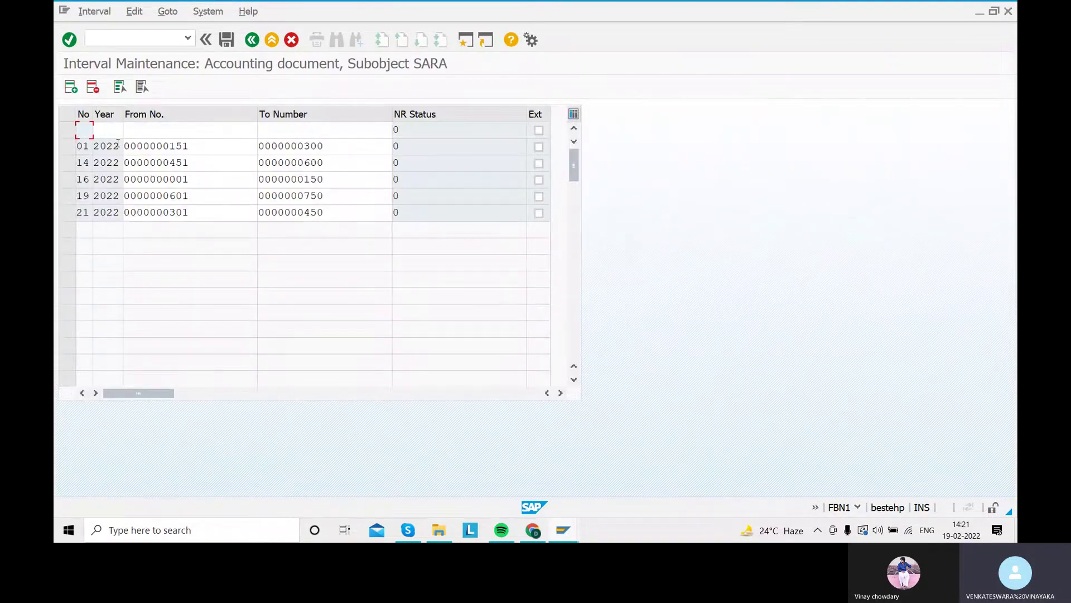
type("15")
key("Tab")
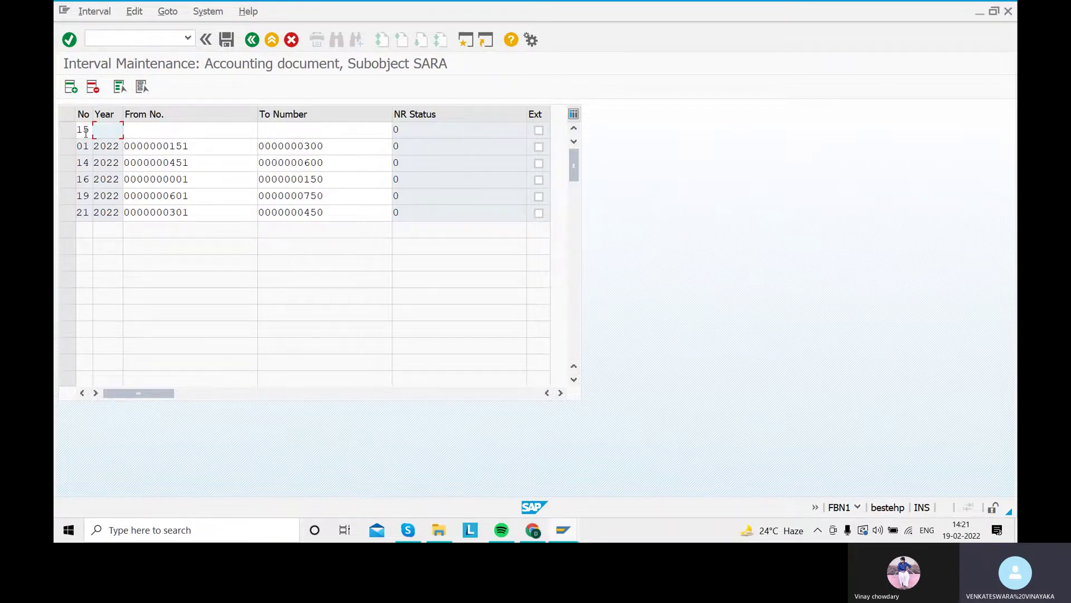
type("2022")
key("Tab")
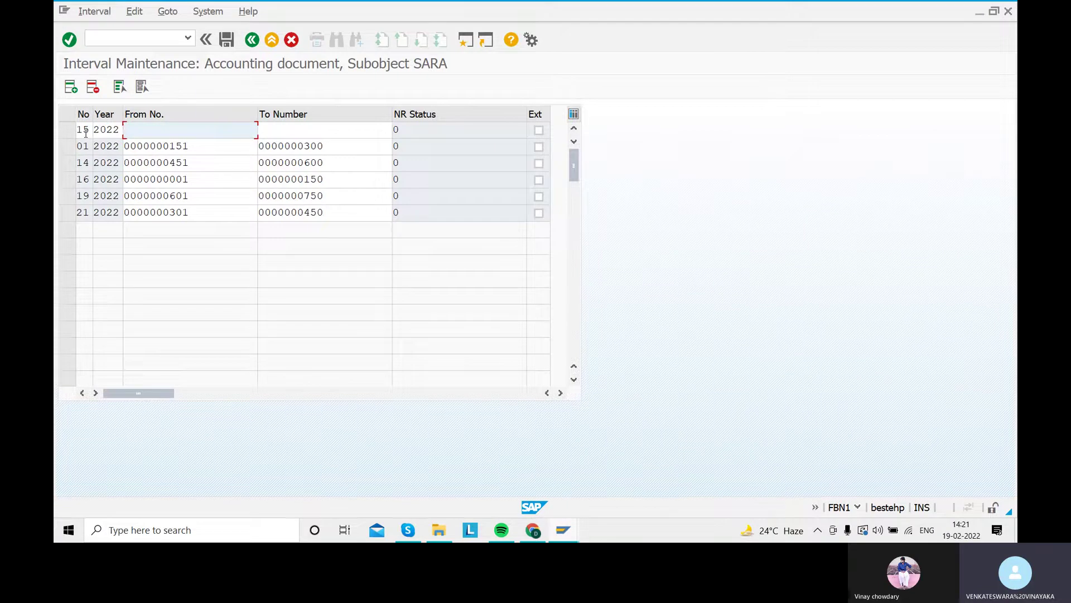
type("751")
key("Tab")
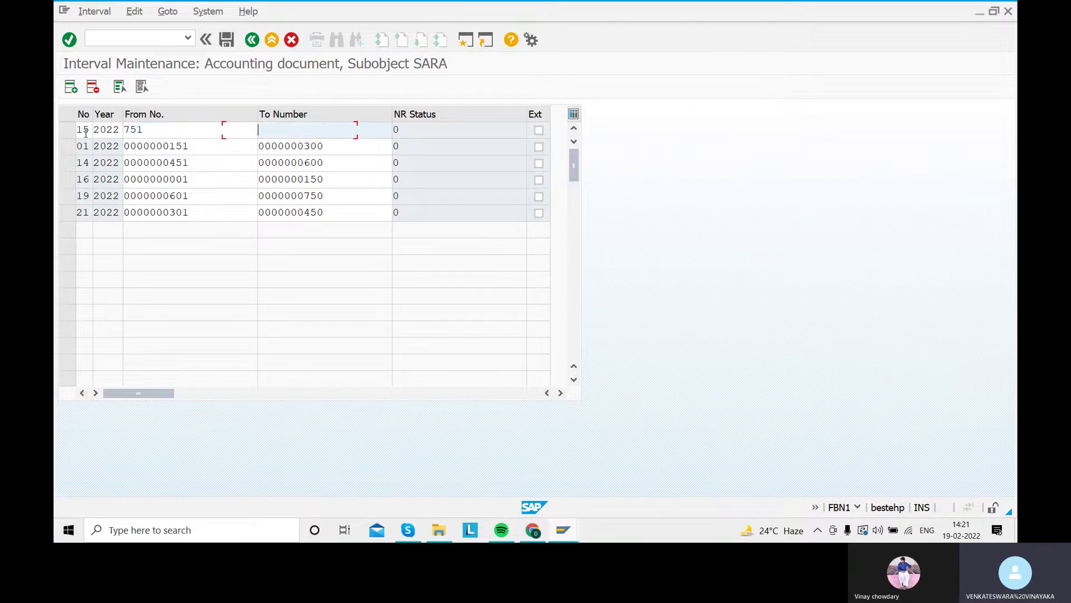
type("900")
key("Return")
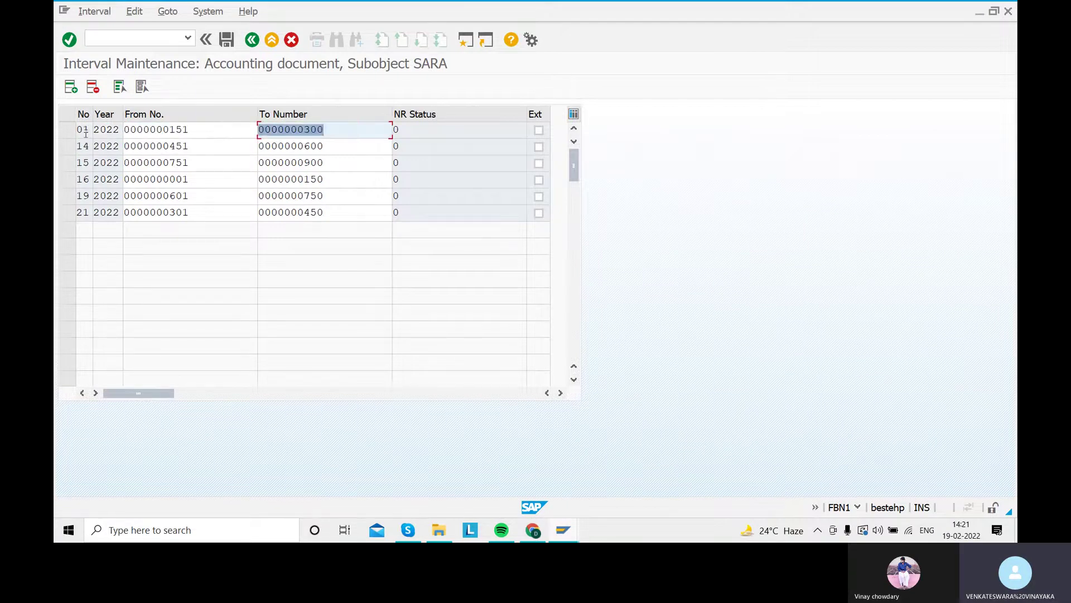
- Save interval 15, accepting the transport notice, and exit document type maintenance to the SAP Easy Access screen
left_click(227, 39)
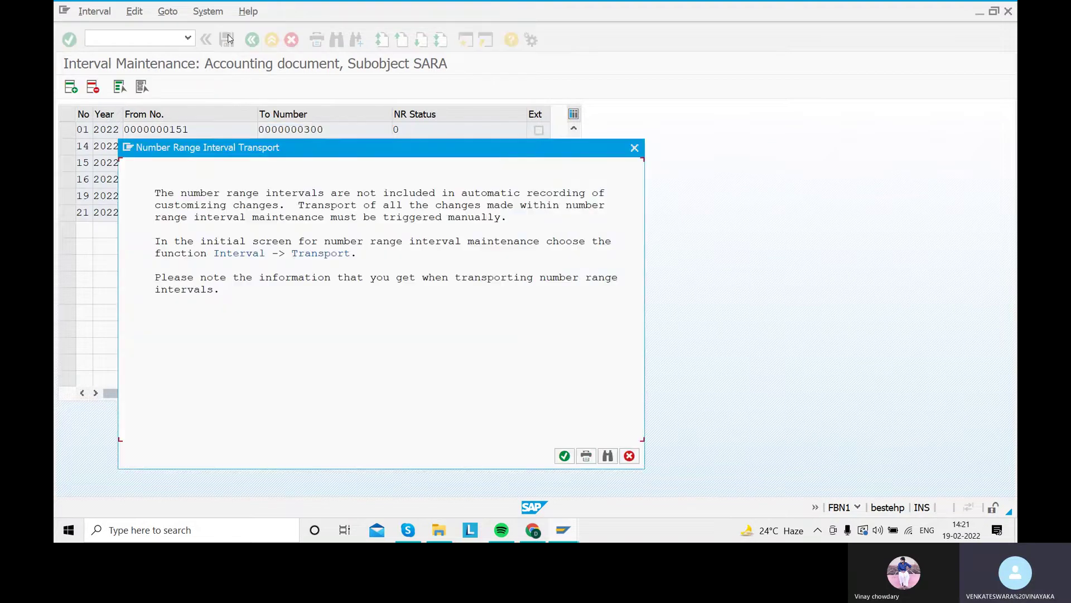
left_click(564, 455)
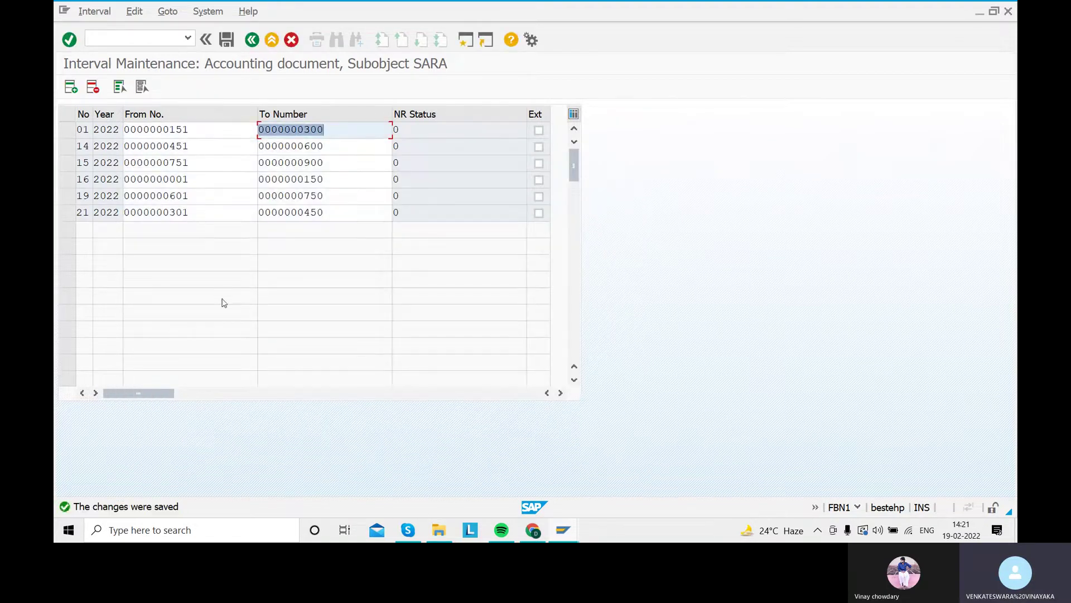
left_click(248, 45)
left_click(248, 44)
left_click(249, 46)
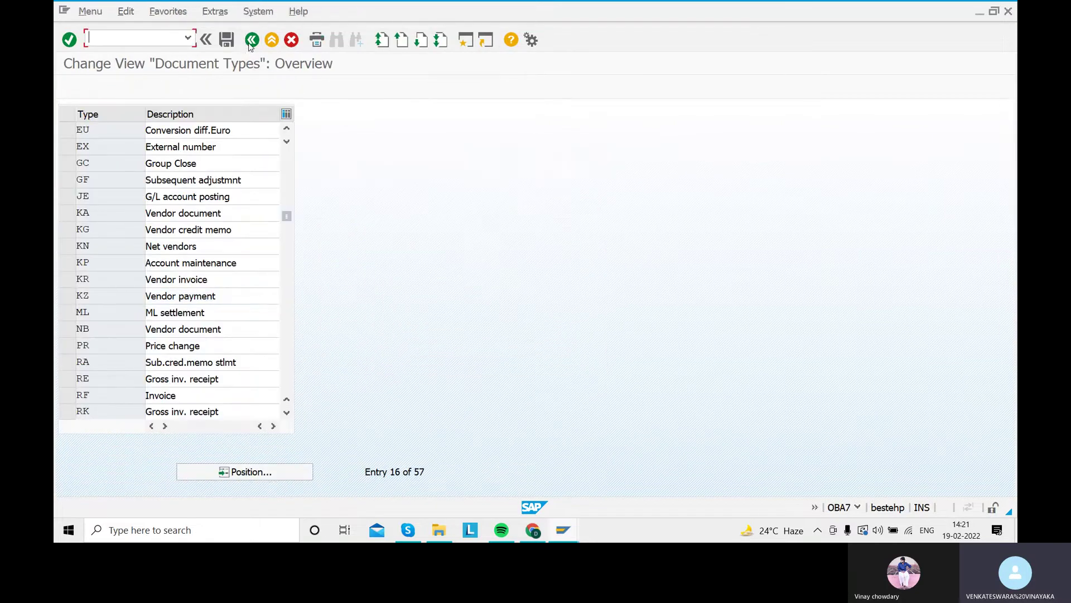
left_click(250, 45)
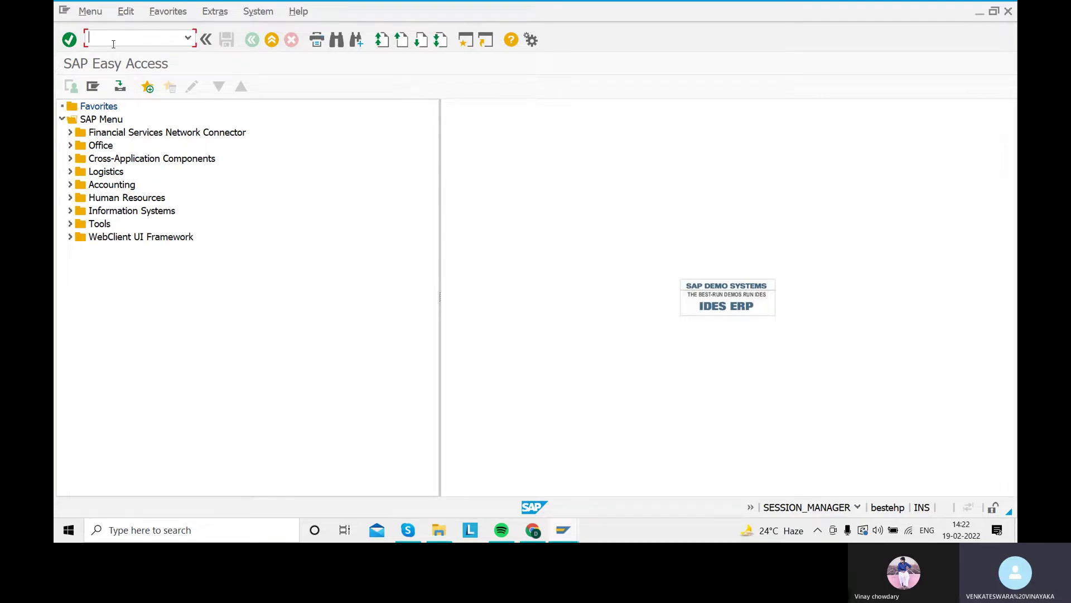
- Review all number range intervals of company code SARA in transaction FBN1, including the external numbering column, and return to SAP Easy Access
type("FBN1")
key("Return")
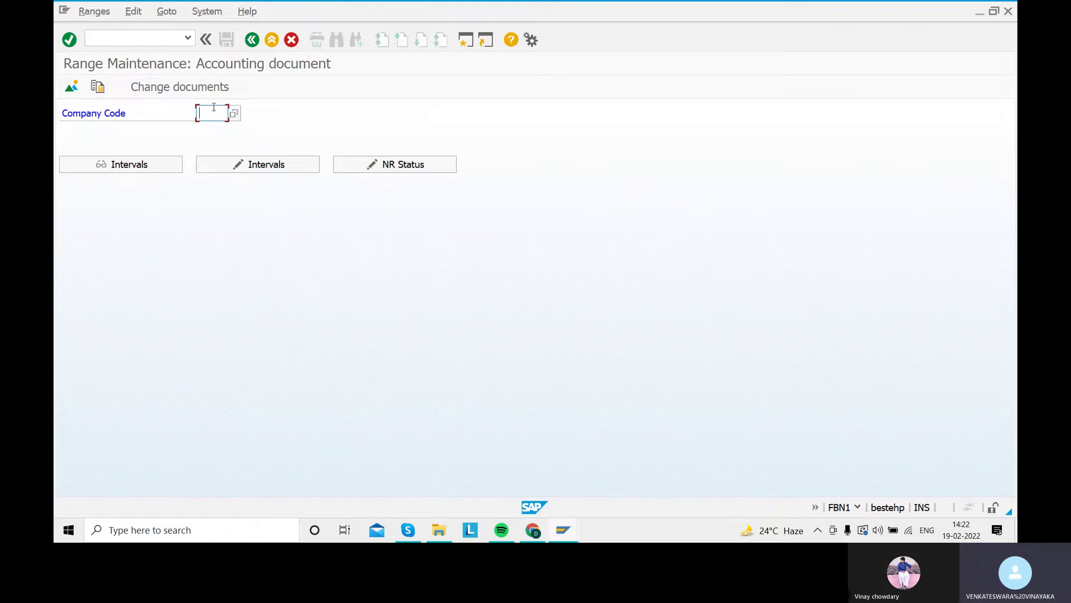
type("SARA")
left_click(249, 164)
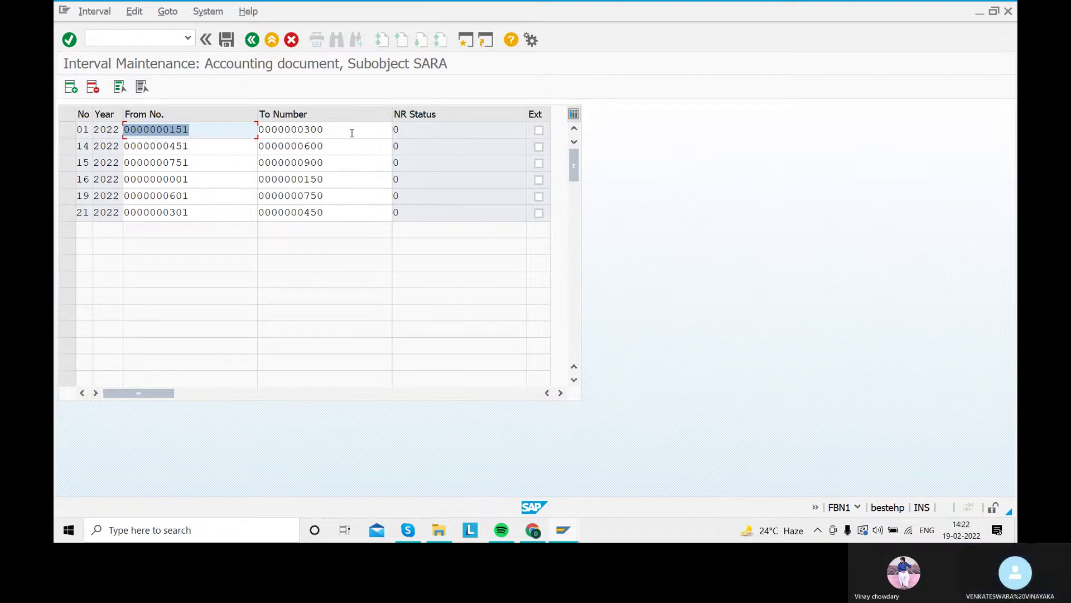
left_click(539, 130)
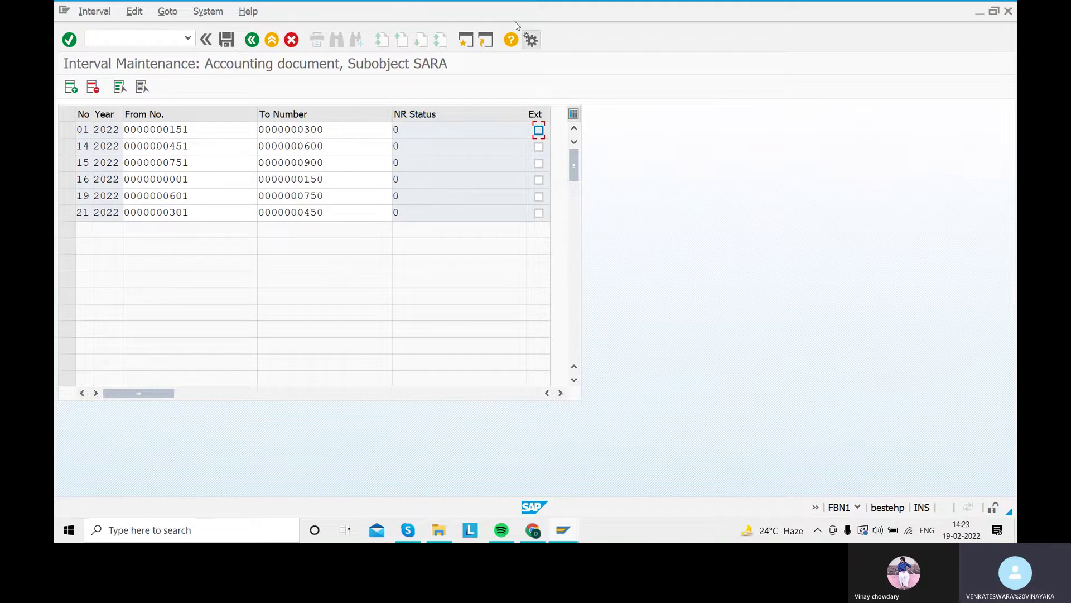
left_click(252, 39)
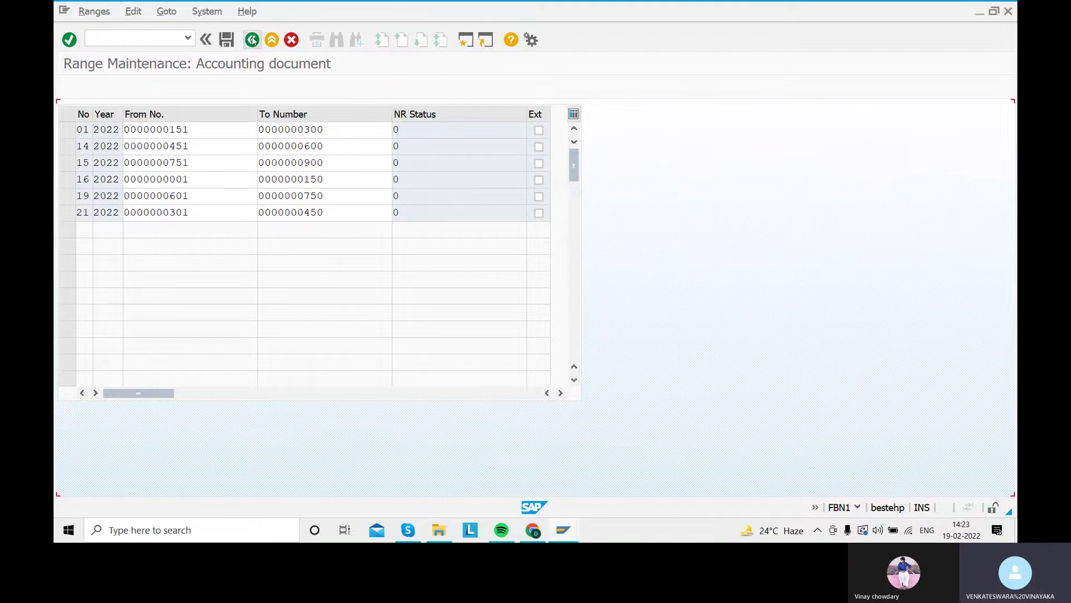
left_click(252, 40)
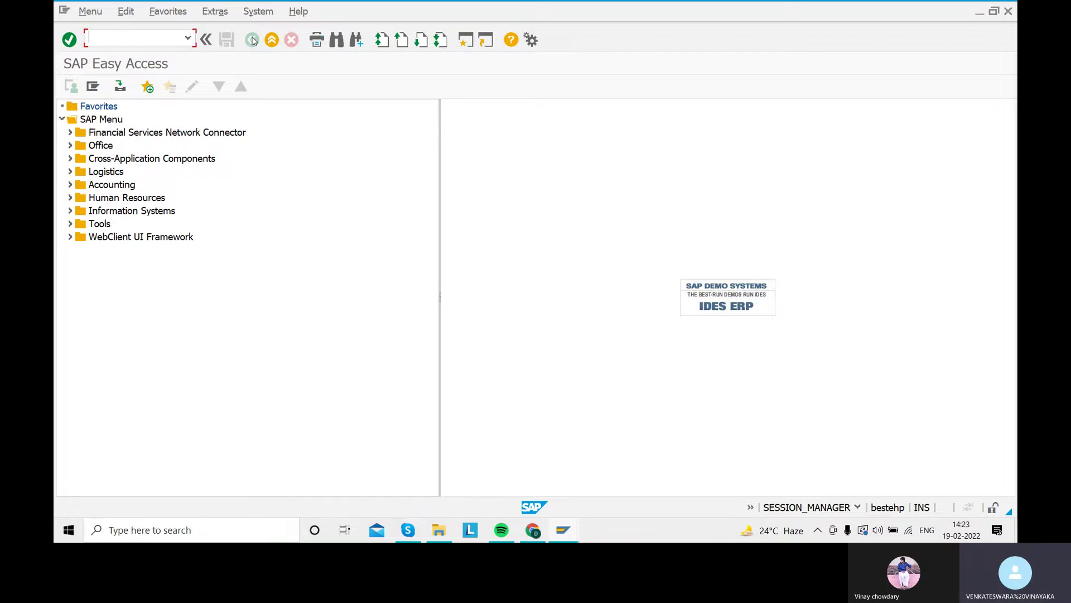
- In transaction OBA4, create a new FI tolerance group entry with group SARA and company code SARA
type("OBA4")
key("Return")
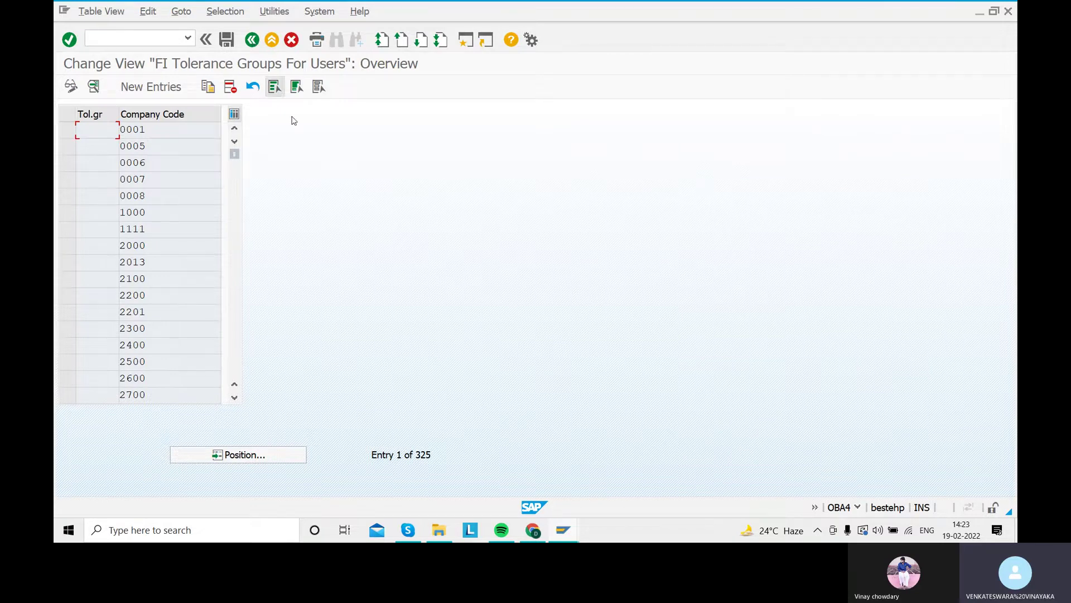
left_click(149, 89)
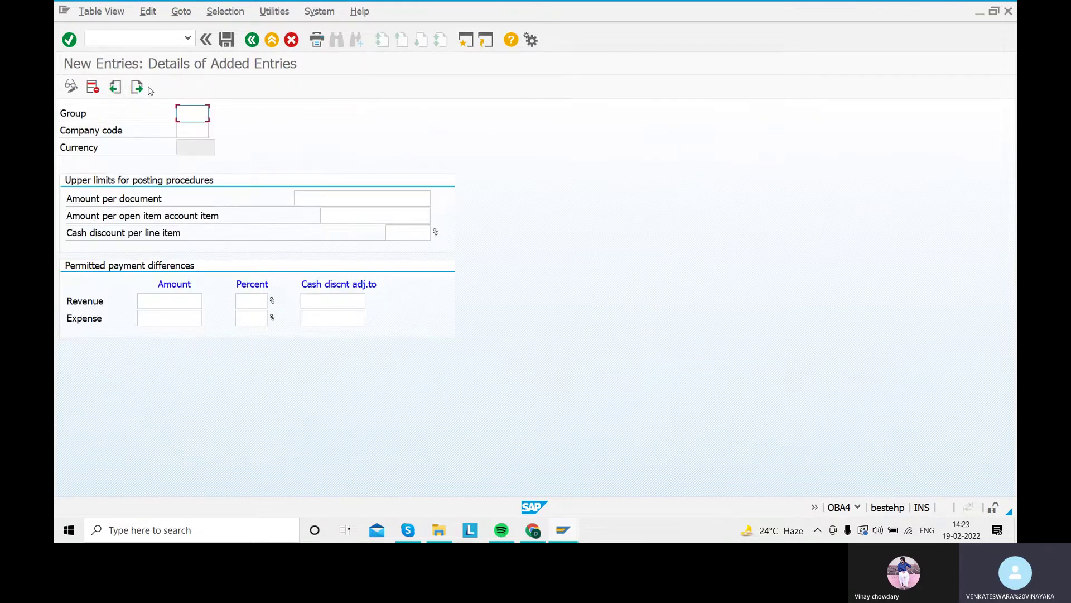
type("SARA")
left_click(201, 129)
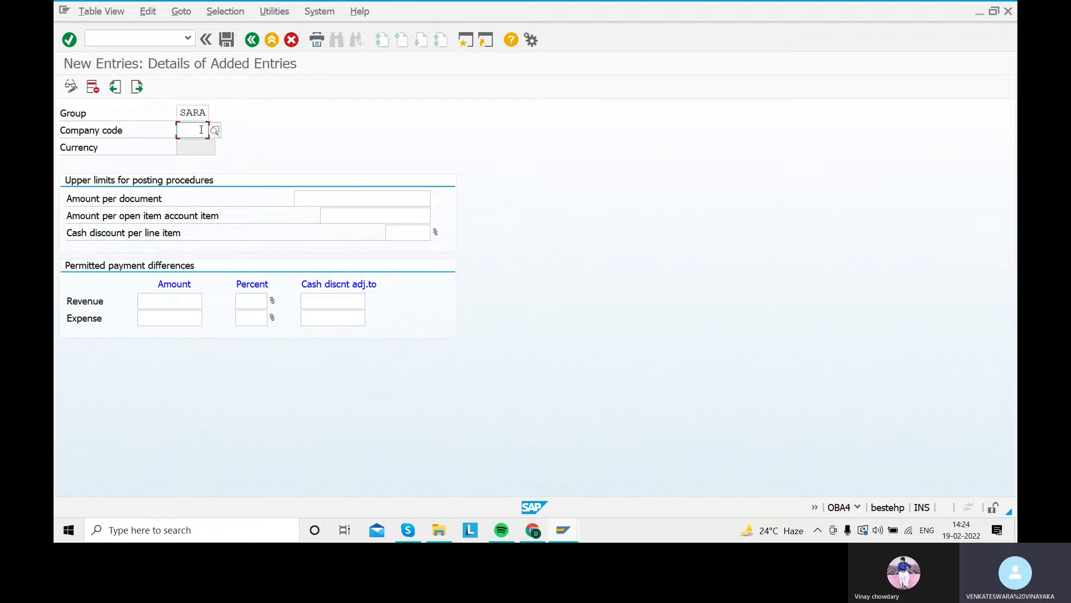
type("SARA")
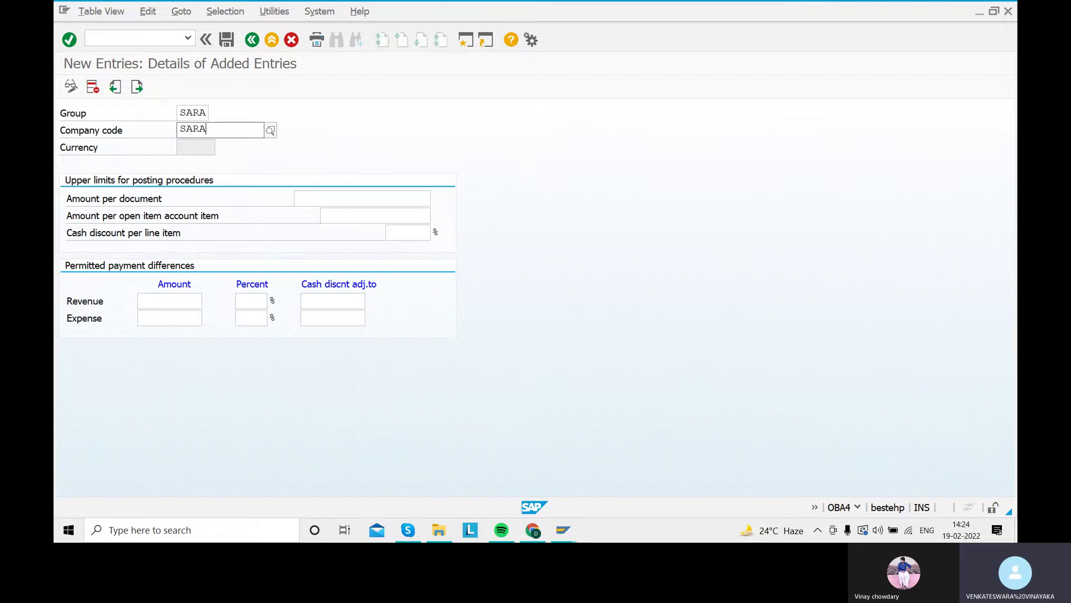
left_click(234, 161)
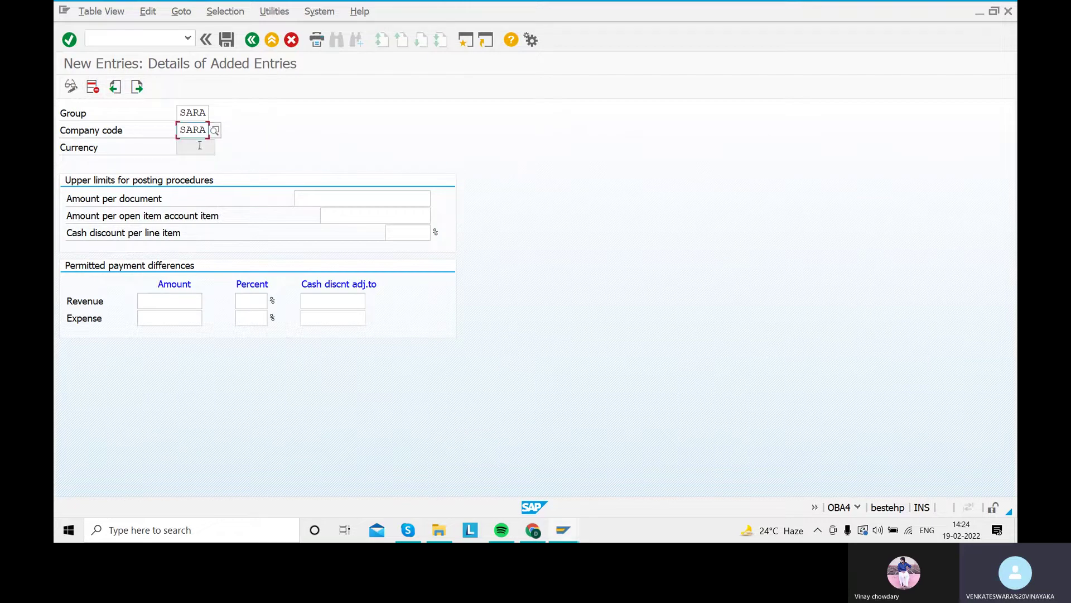
- Search the currency key list for INR and close the list without taking over a value
left_click(197, 150)
left_click(220, 147)
left_click(231, 173)
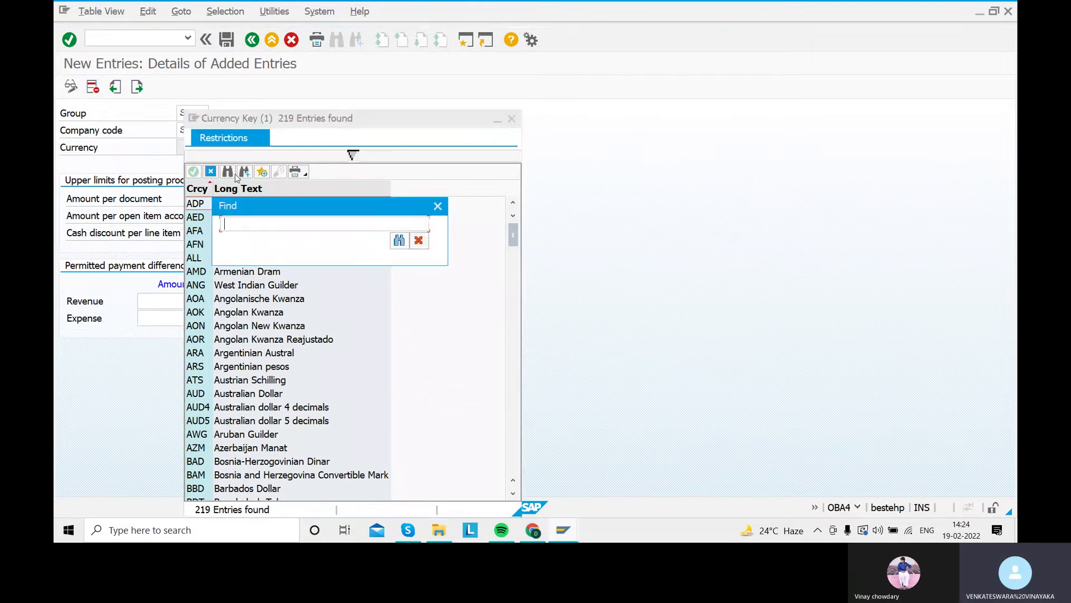
type("INE")
key("BackSpace")
type("R")
key("Return")
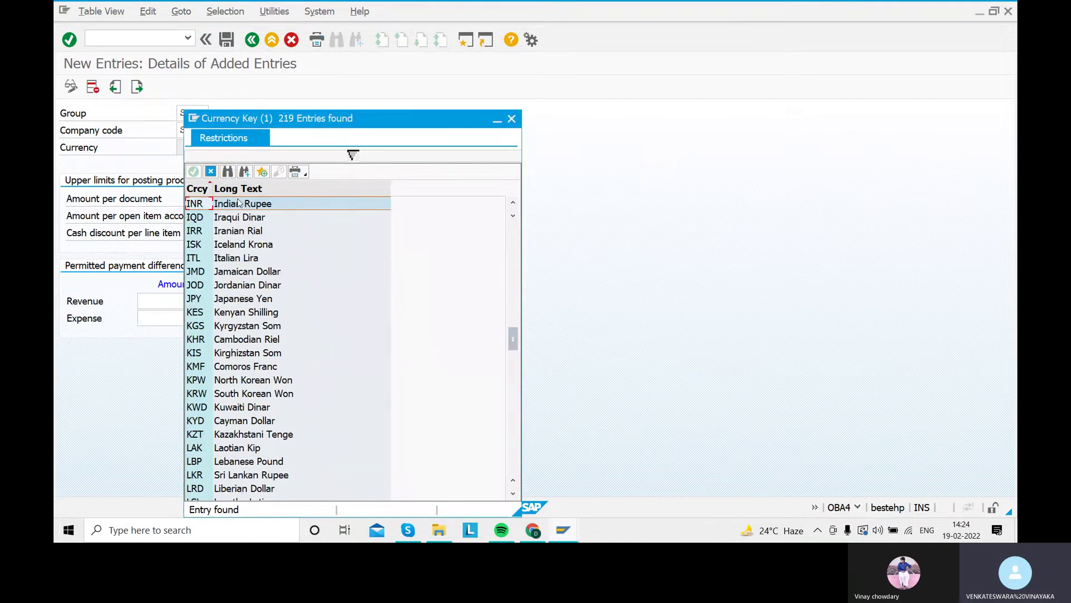
left_click(239, 206)
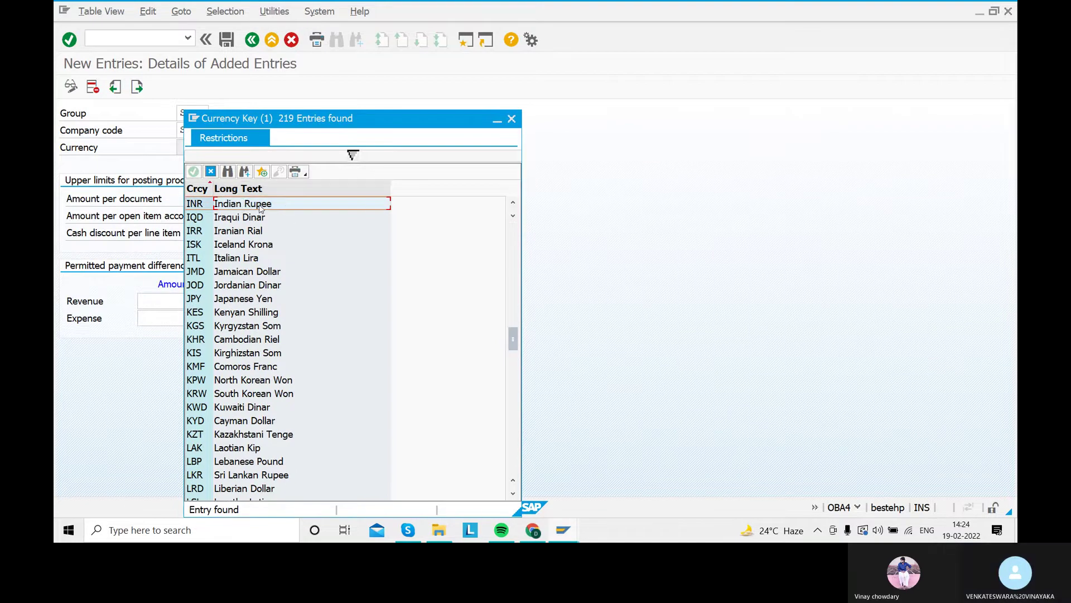
left_click(511, 119)
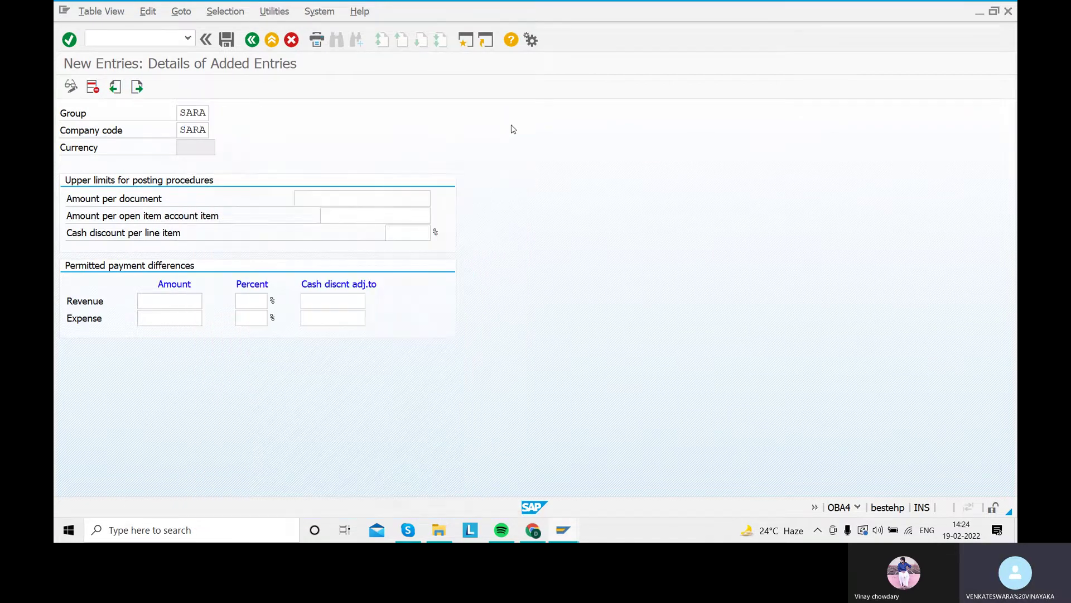
- Set the upper posting limits to 99999999 per document and per open item account item, with 5% cash discount per line item
left_click(353, 200)
type("99999999")
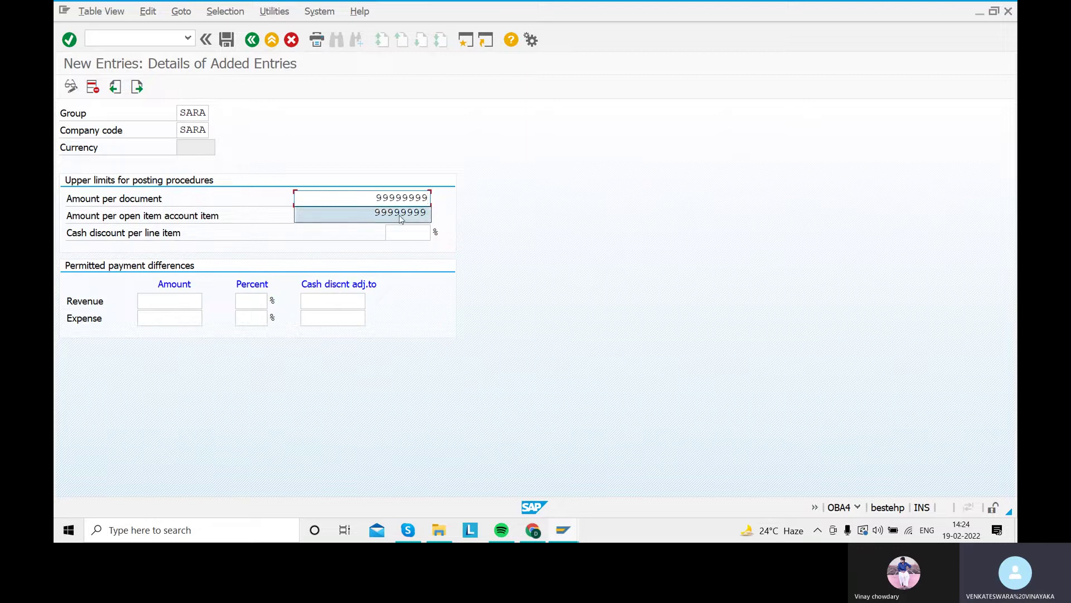
left_click(399, 217)
type("99999999")
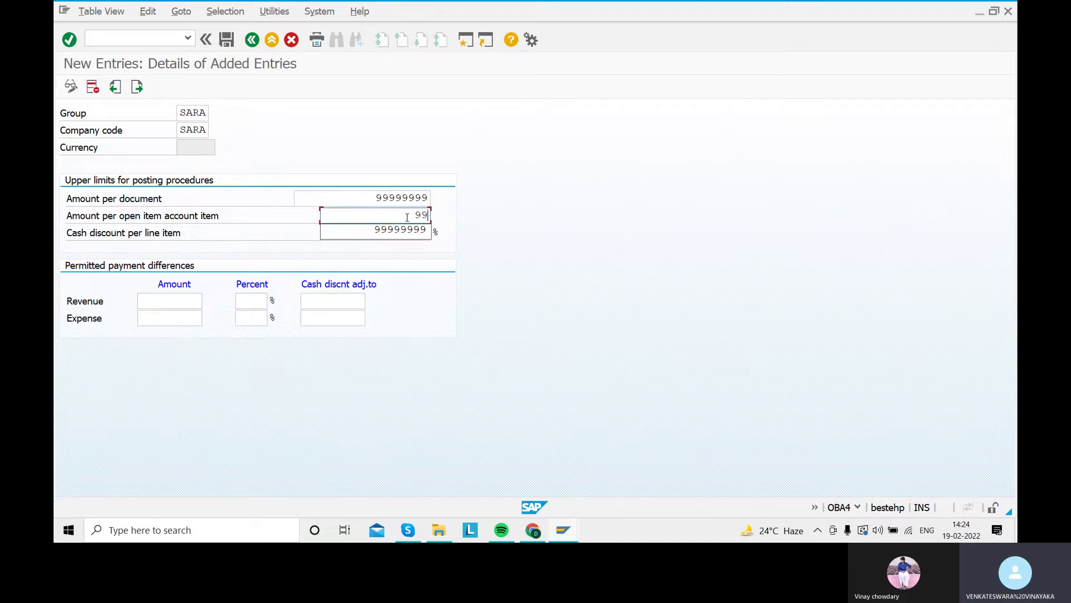
left_click(400, 233)
left_click(400, 233)
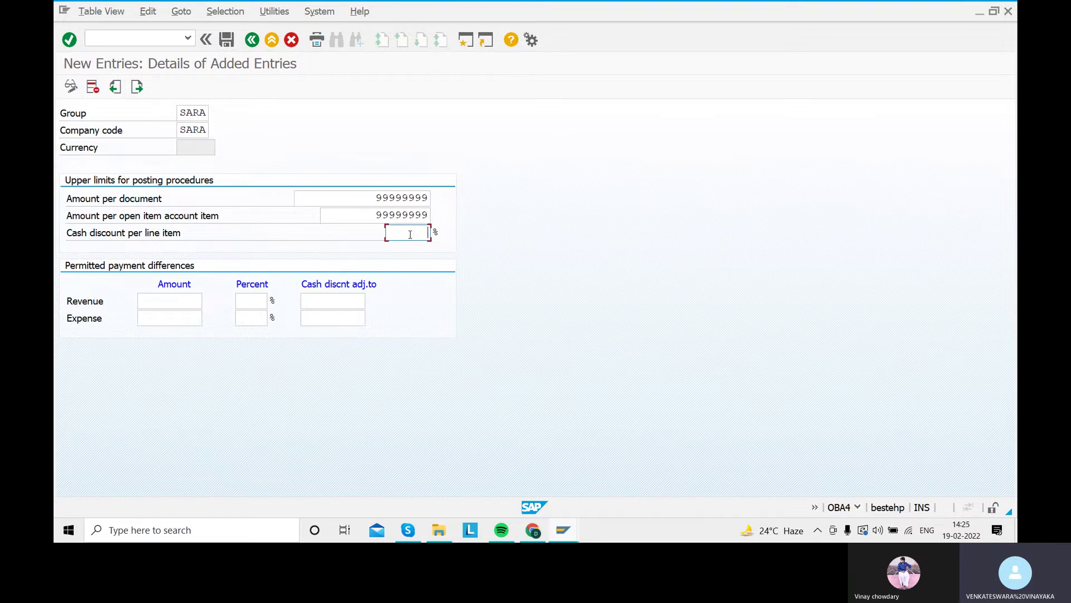
type("5")
key("Return")
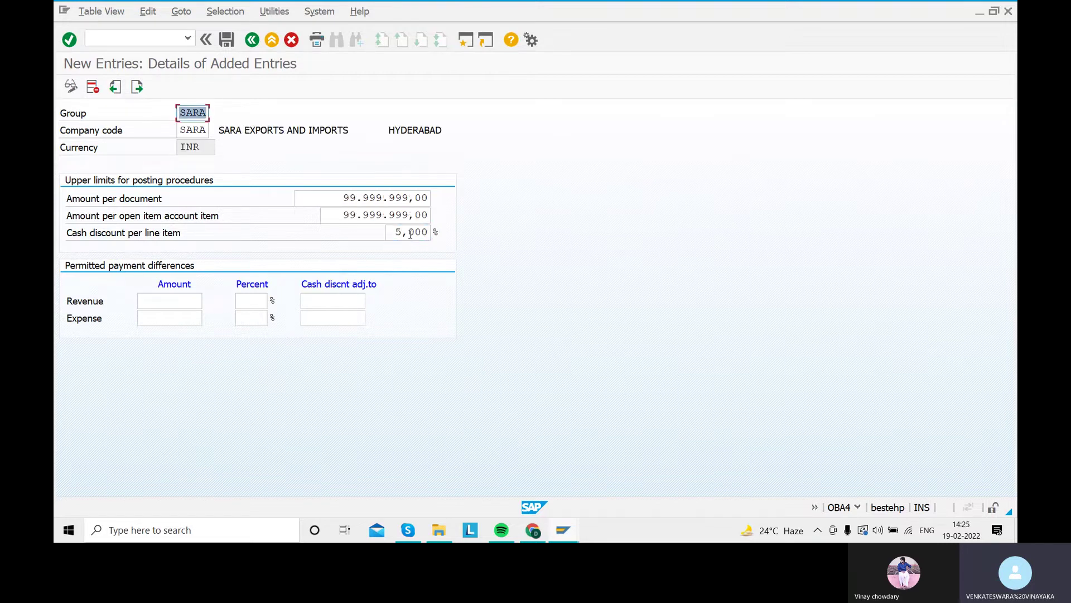
- Set the permitted revenue payment difference to amount 100, 5 percent and cash discount adjustment 5
left_click(198, 301)
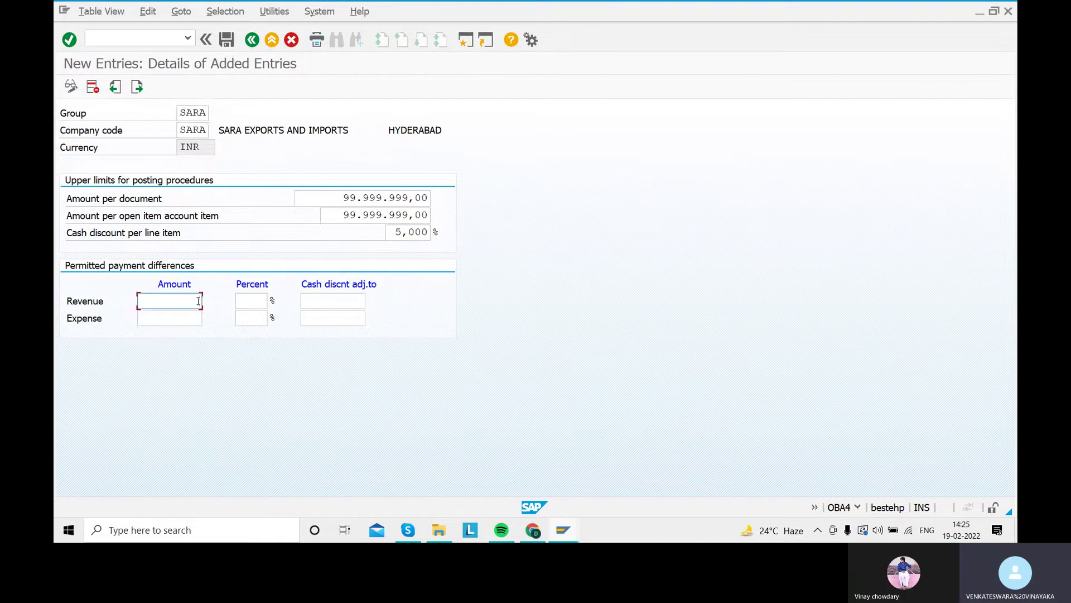
type("100")
key("Tab")
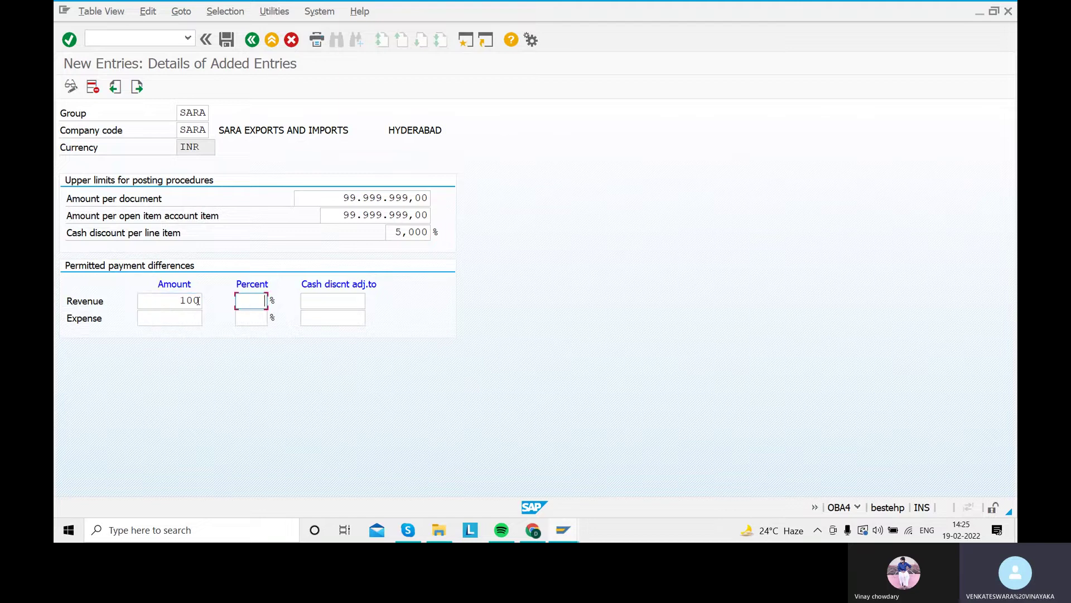
type("5")
key("Tab")
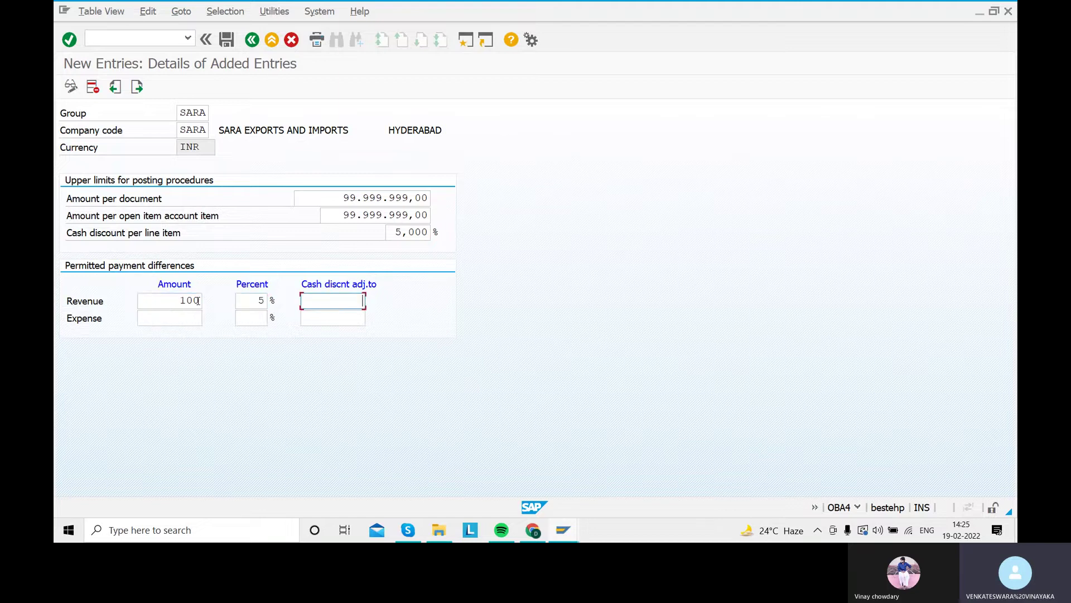
type("5")
key("Tab")
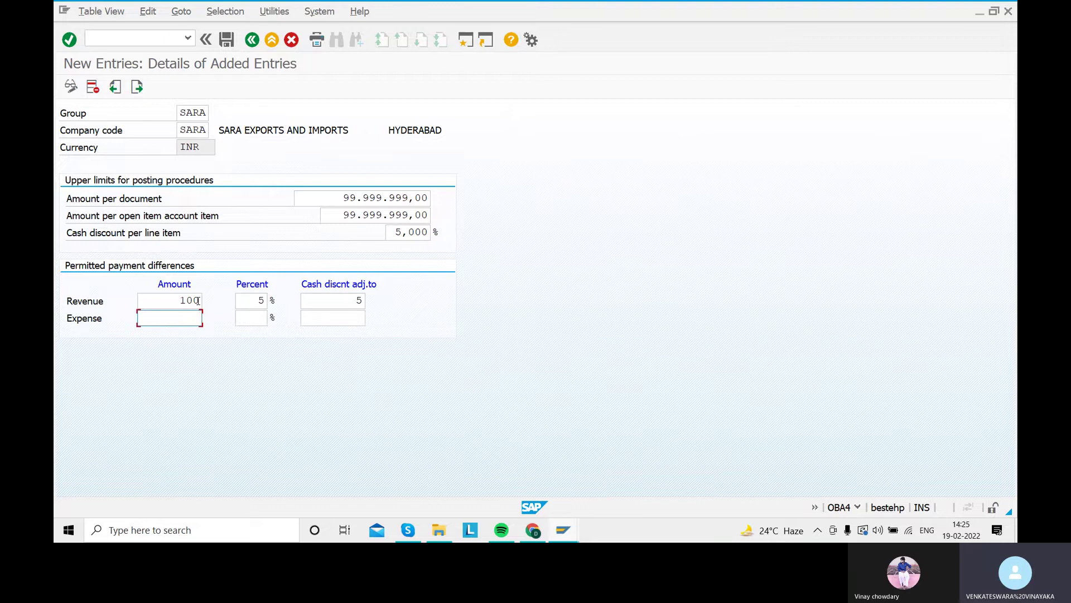
- Set the permitted expense payment difference to amount 100, 5 percent and cash discount adjustment 5
type("100")
key("Tab")
type("5")
key("Tab")
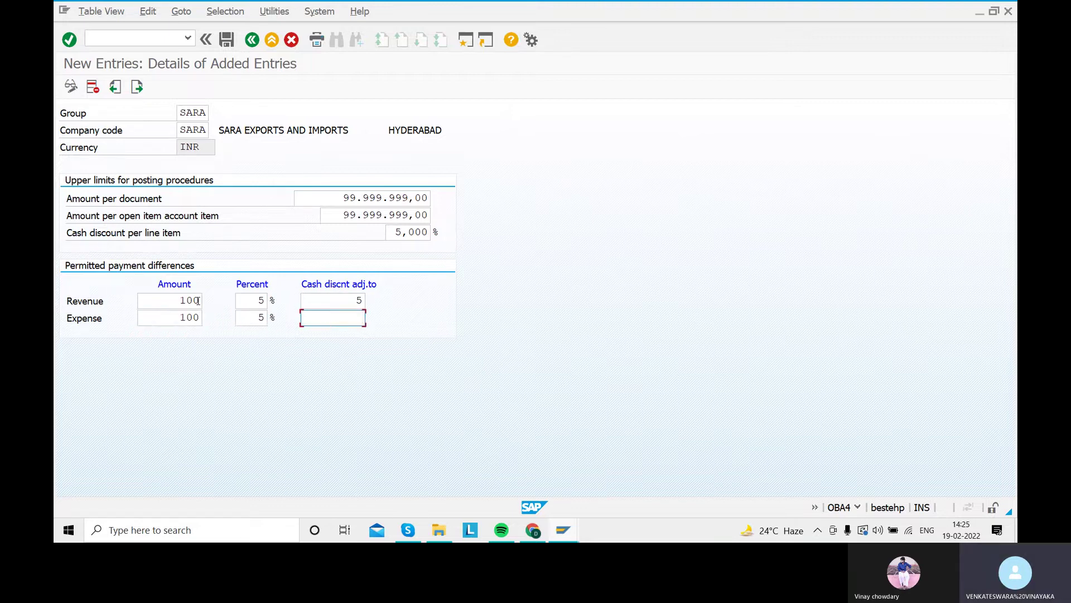
type("5")
key("Return")
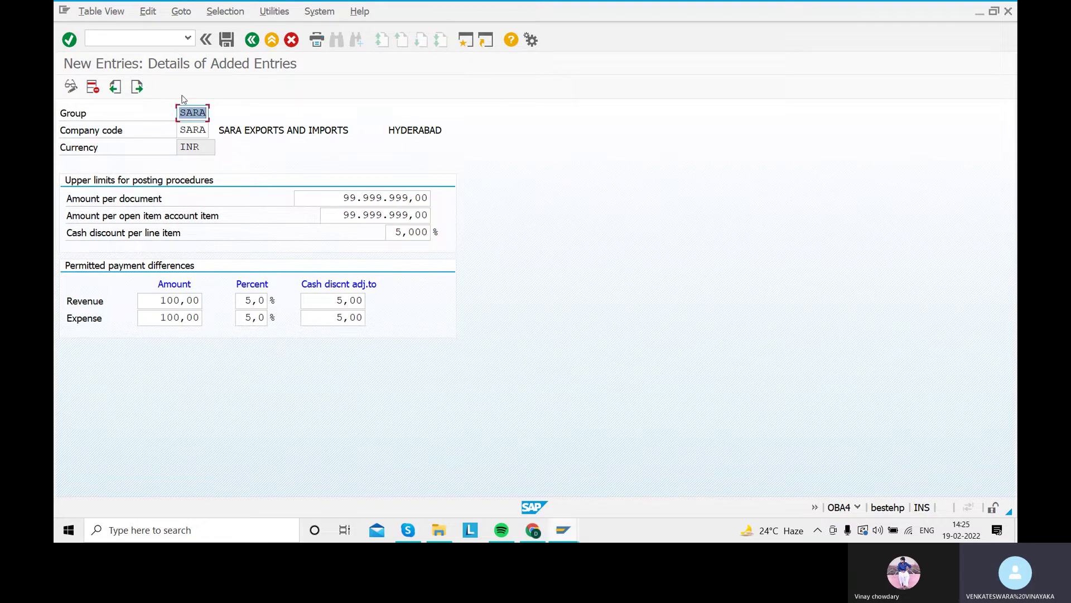
- Save the tolerance group and start a new customizing request described as CREATION OF TOLERANCE GROUP FOR SARA
left_click(226, 39)
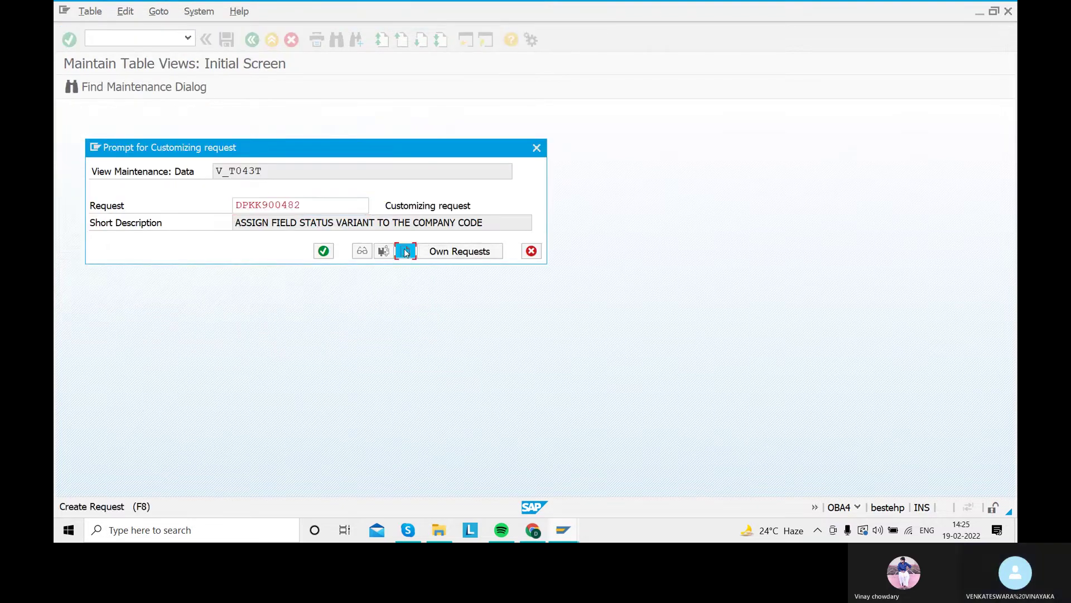
left_click(405, 250)
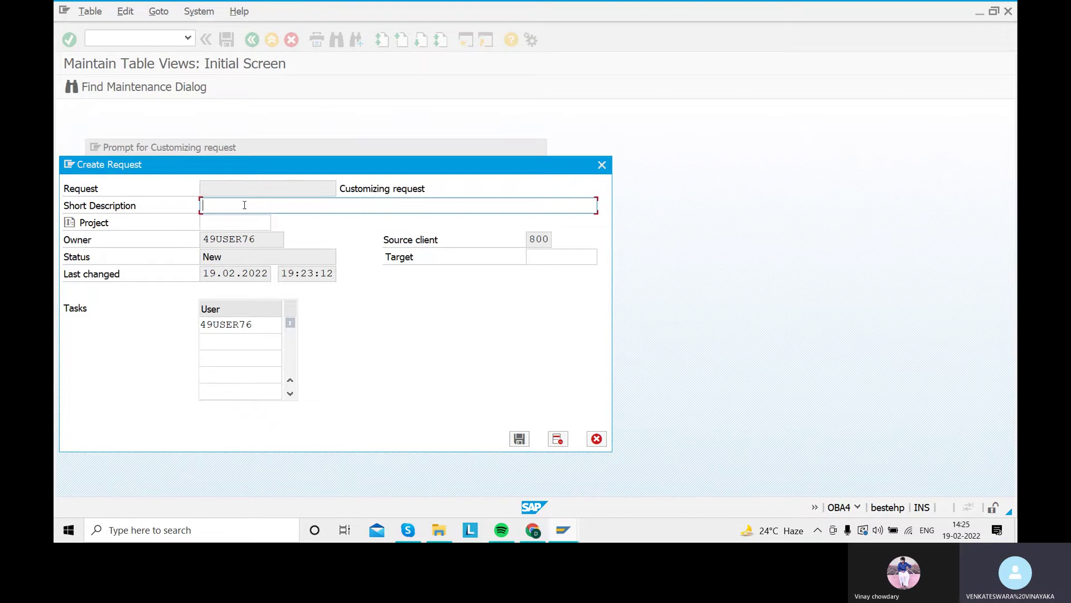
type("TOL")
key("BackSpace")
key("BackSpace")
key("BackSpace")
type("CREAT")
key("BackSpace")
type("TION OF ")
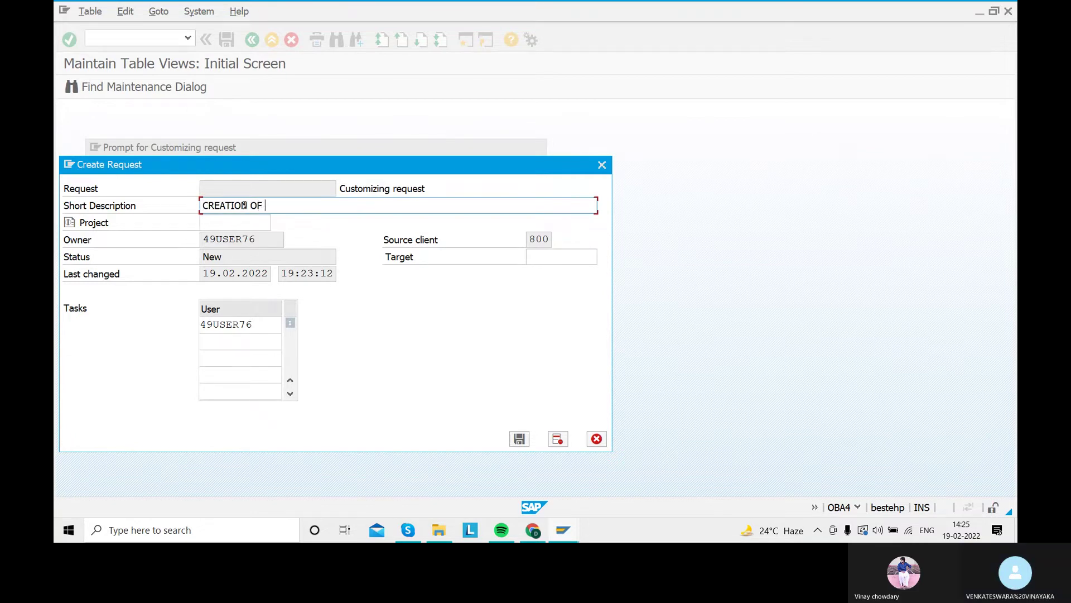
type("TOLERANC")
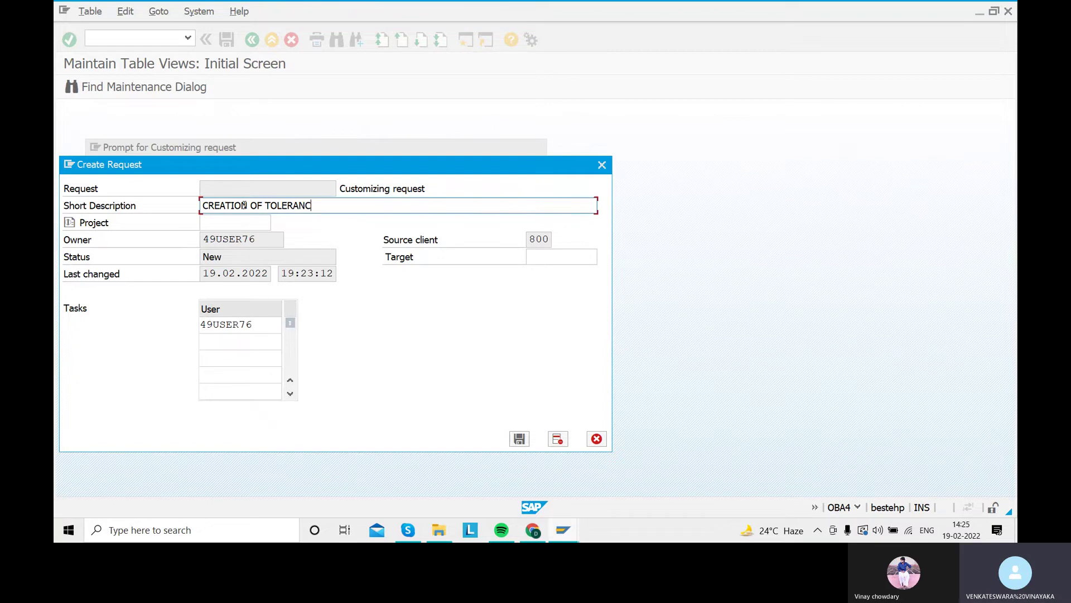
type("E GROUP FOR SARA")
- Save the new customizing request, use it for the tolerance group, and return to SAP Easy Access
left_click(520, 439)
left_click(323, 251)
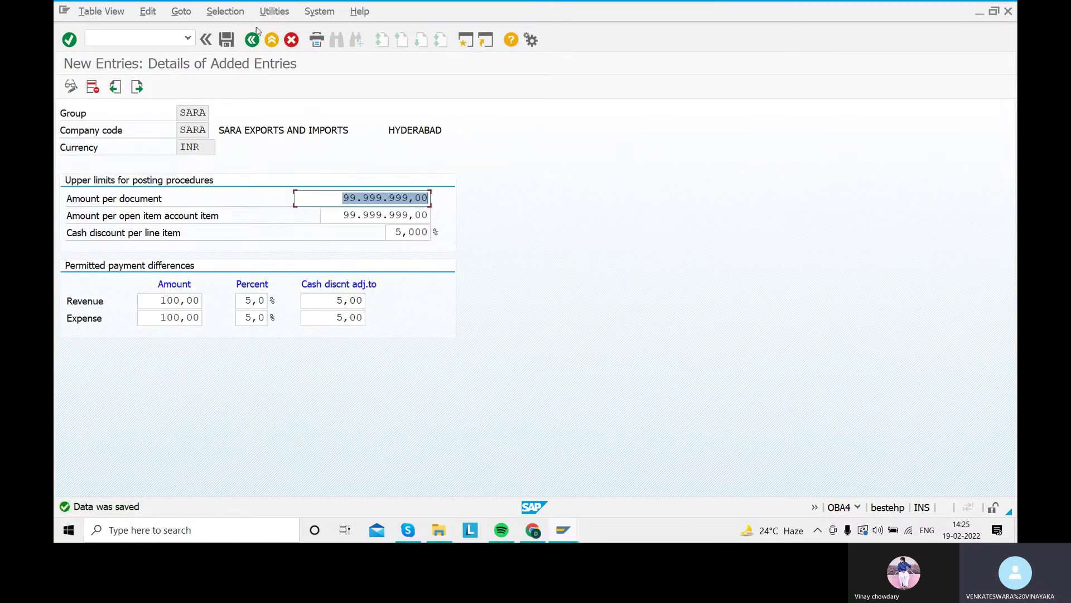
left_click(253, 42)
left_click(252, 40)
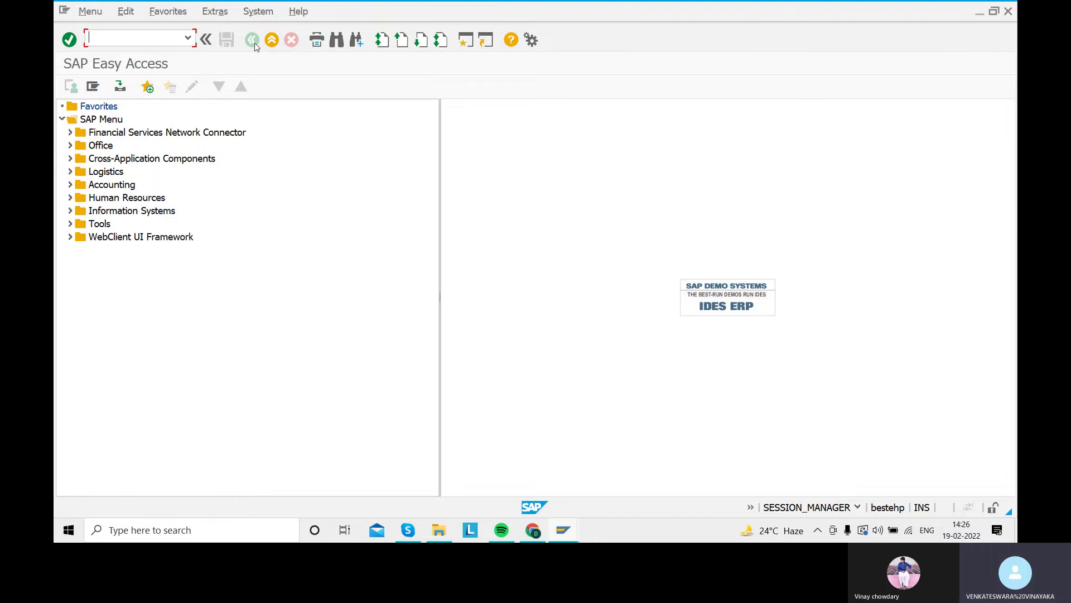
- Open the assignment of users to tolerance groups in transaction OB57
type("OB57")
key("Return")
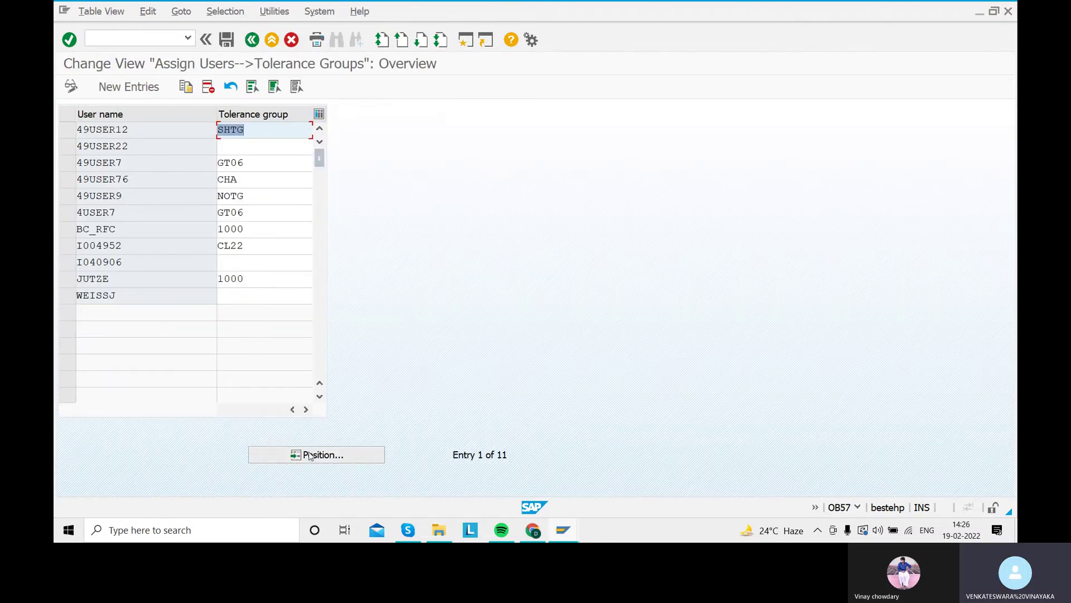
- Try to add a new entry assigning tolerance group SARA to user 49USER76, picking the group from the value list
left_click(123, 87)
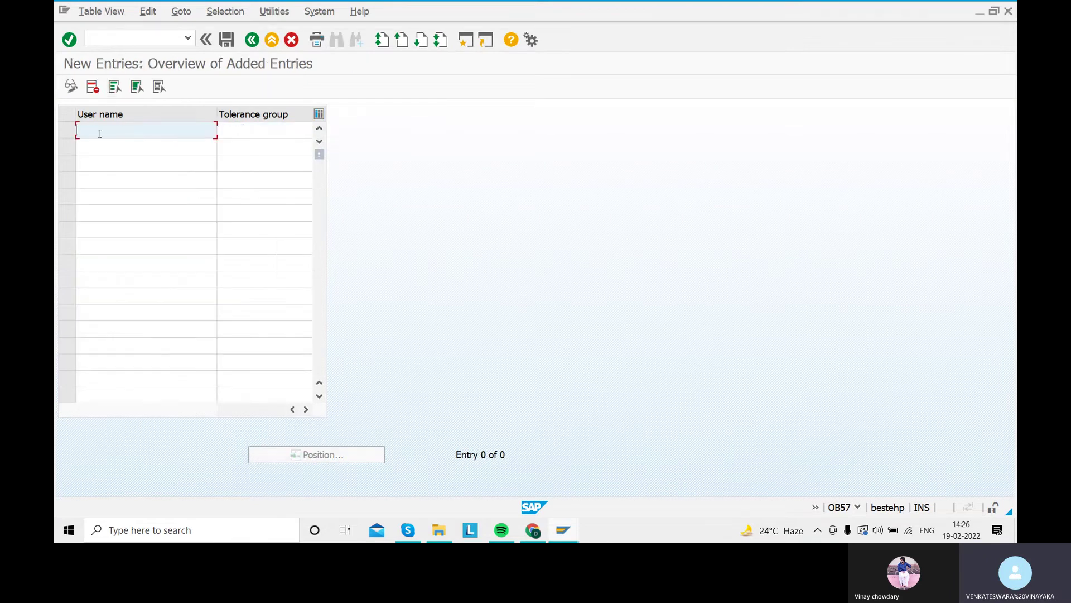
type("49user76")
left_click(270, 129)
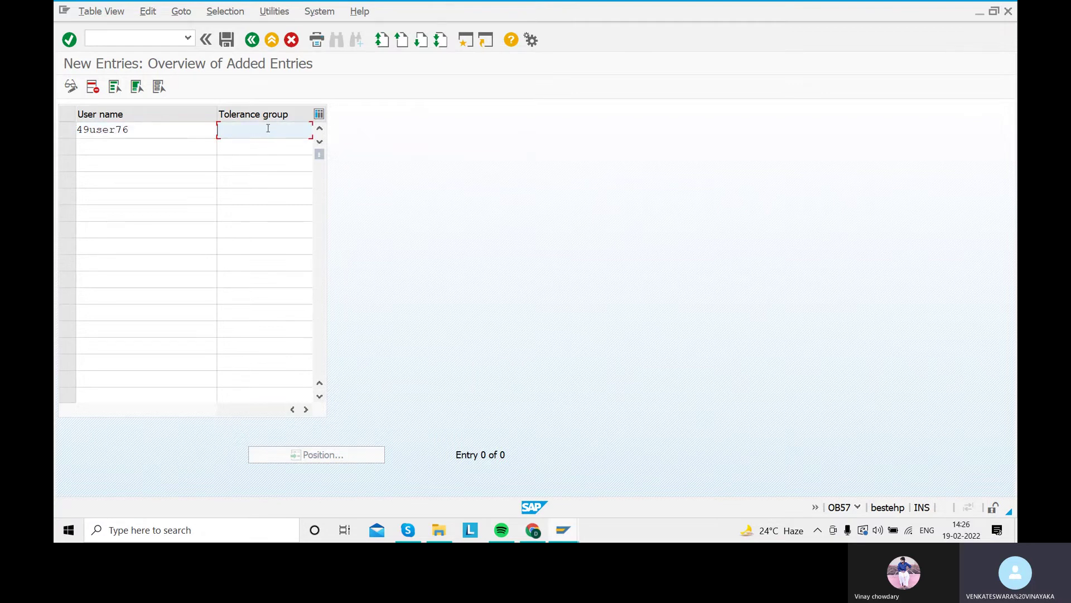
type("SARA")
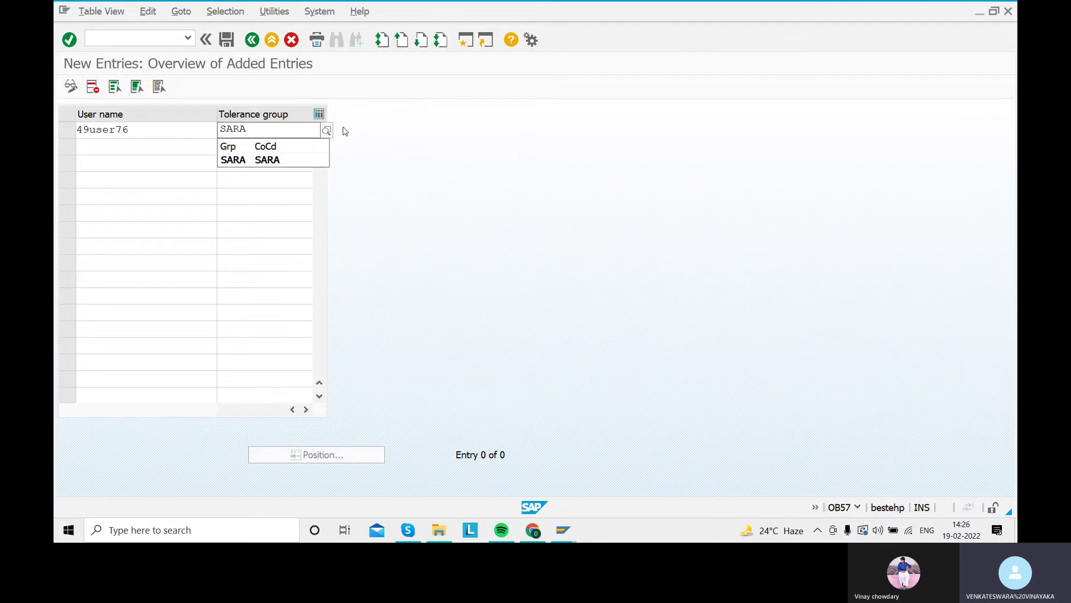
key("Return")
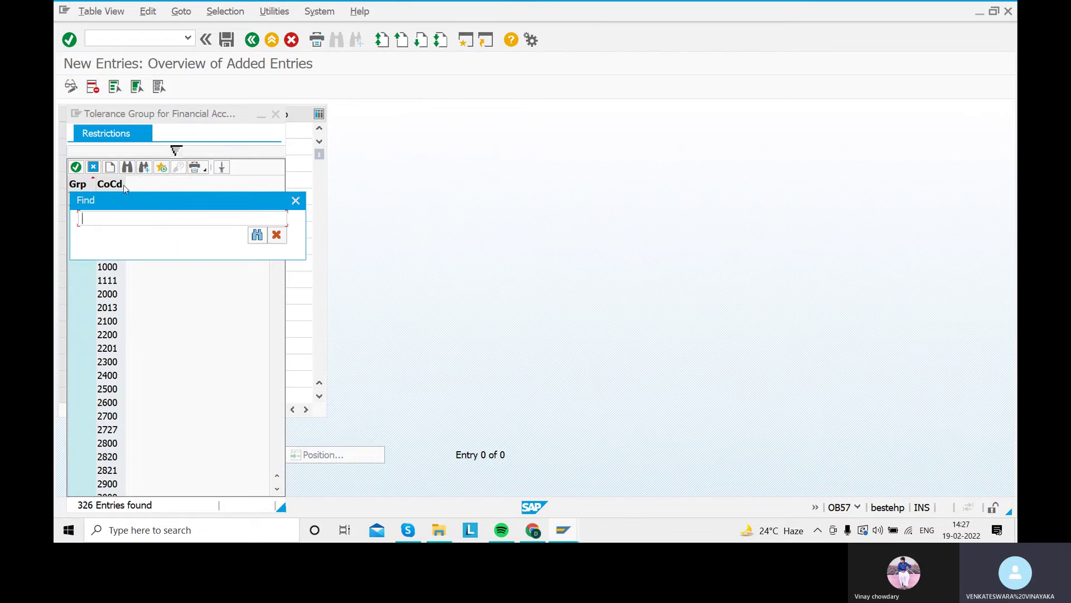
type("SARA")
key("Return")
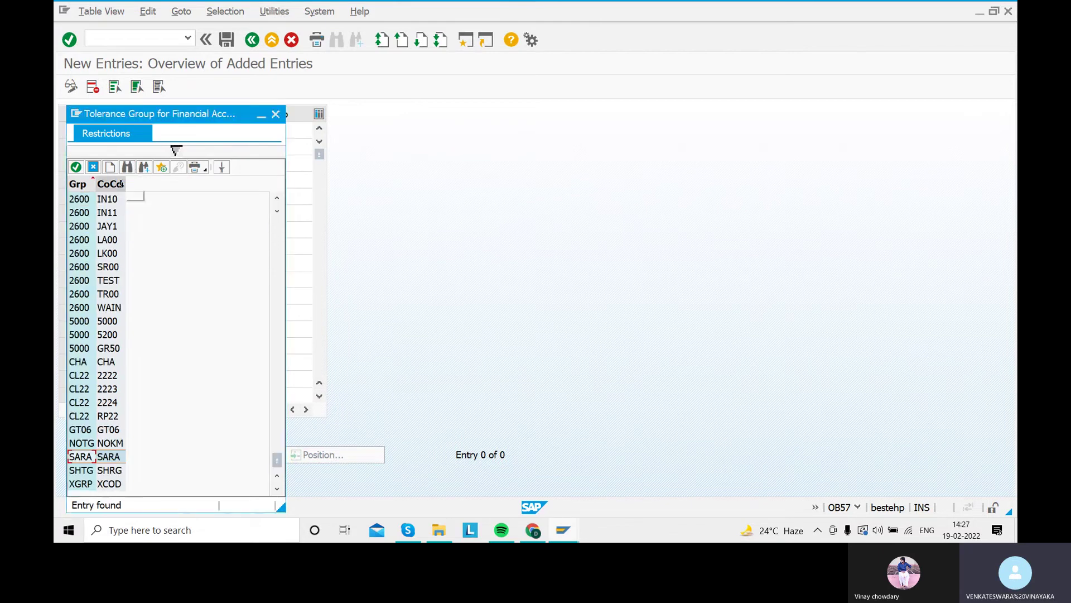
double_click(102, 459)
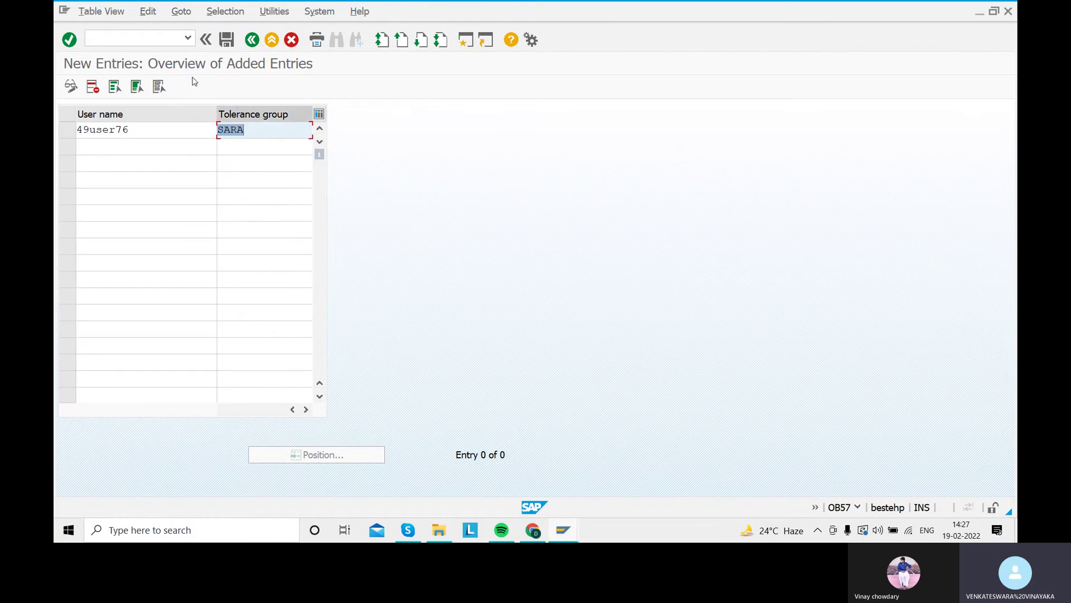
- Try to save the new user assignment, cancel its maintenance, and return to the overview of assigned users
left_click(229, 41)
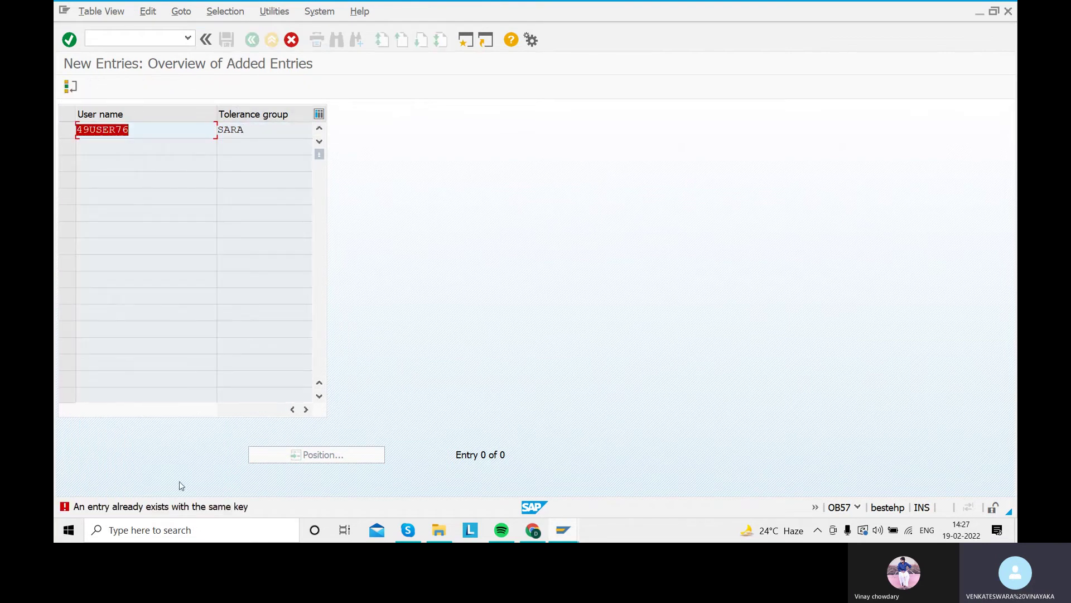
left_click(292, 40)
left_click(298, 279)
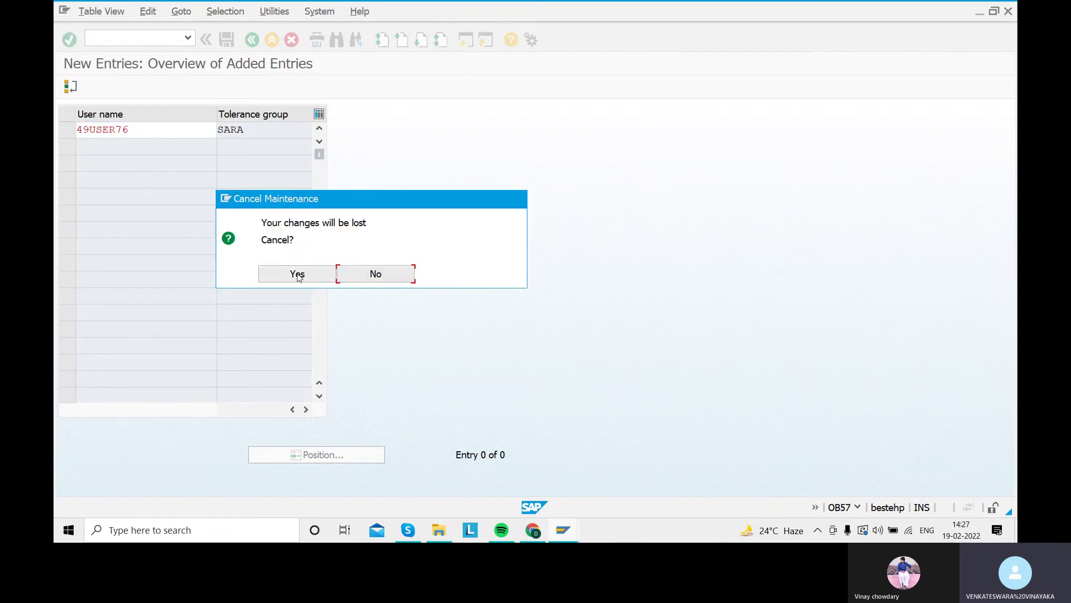
left_click(255, 44)
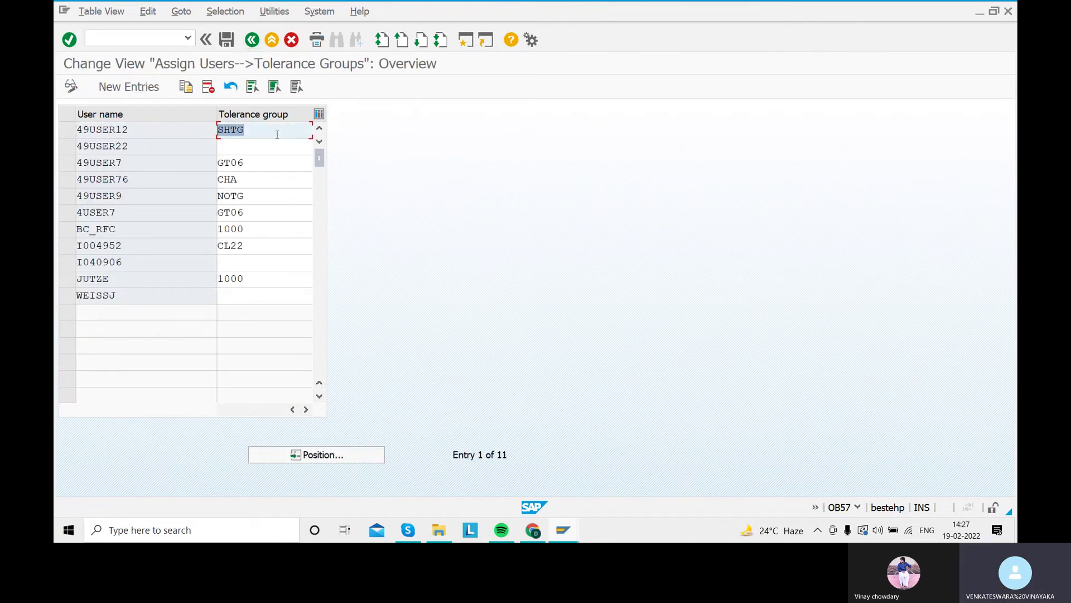
- Position the overview of assigned users at the entry for user 49USER76
left_click(313, 455)
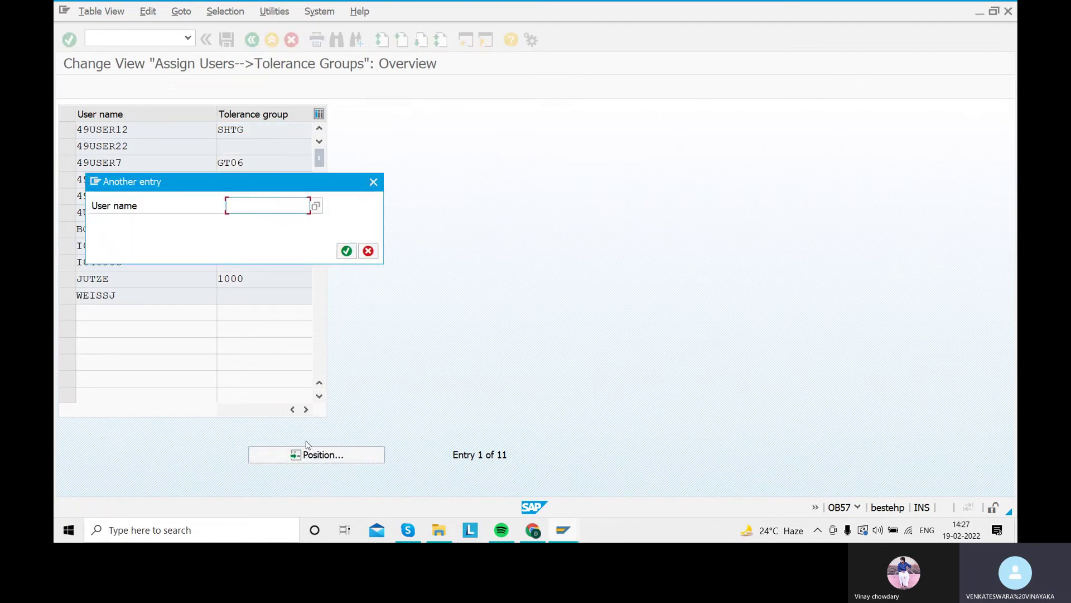
left_click(250, 204)
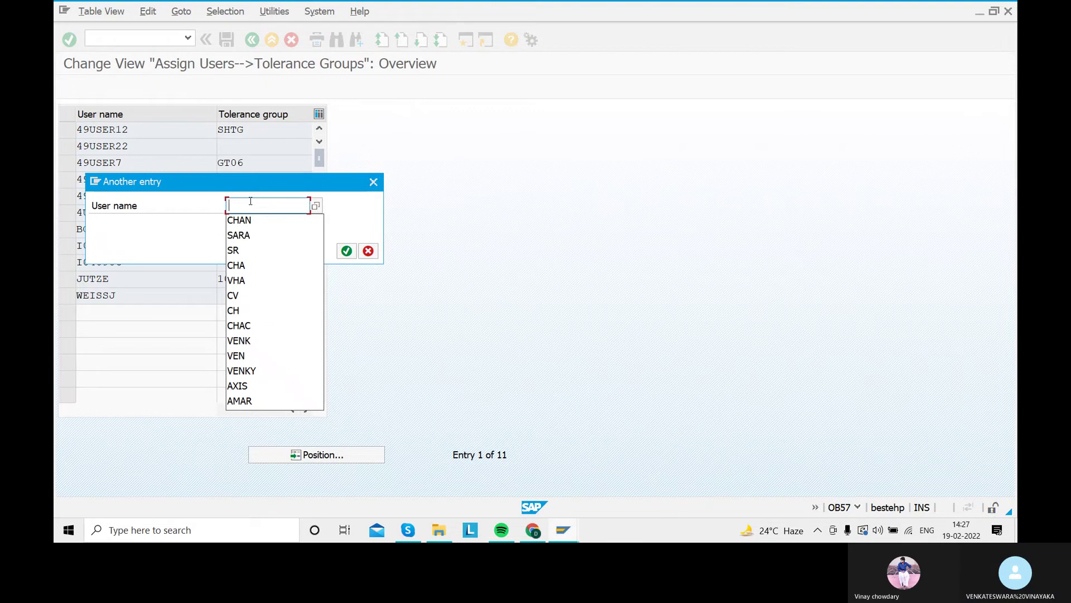
type("49user")
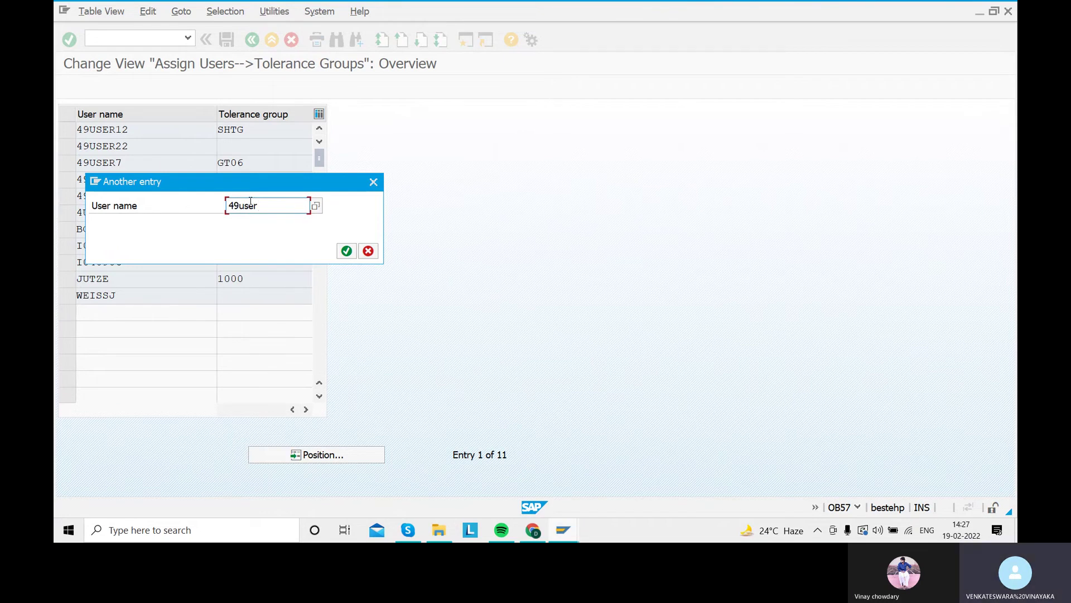
type("6")
key("Return")
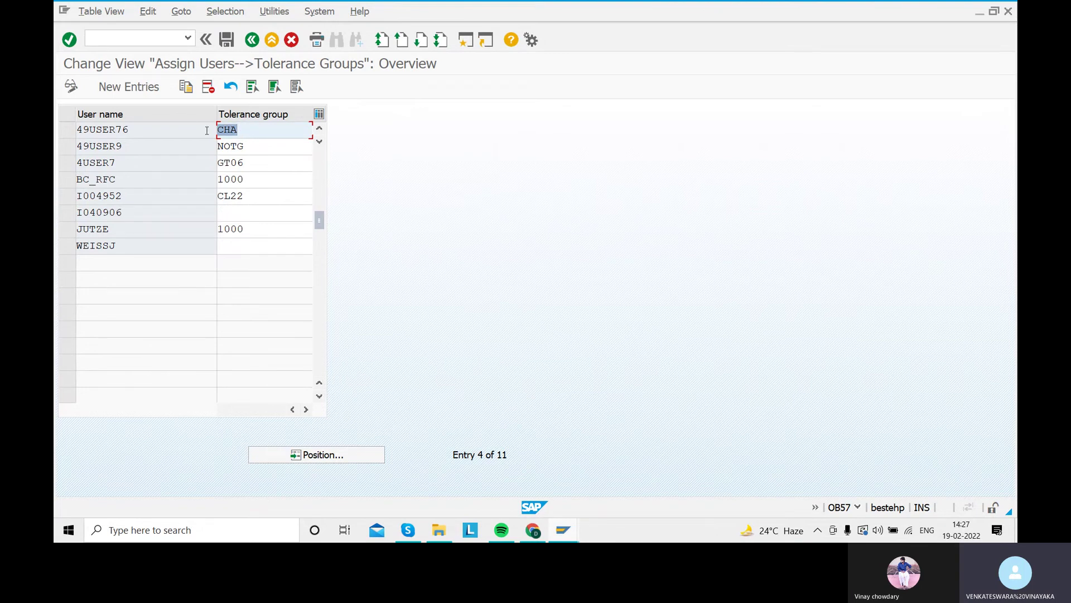
- Replace the tolerance group of user 49USER76 with SARA, written in capitals
key("Delete")
type("sara")
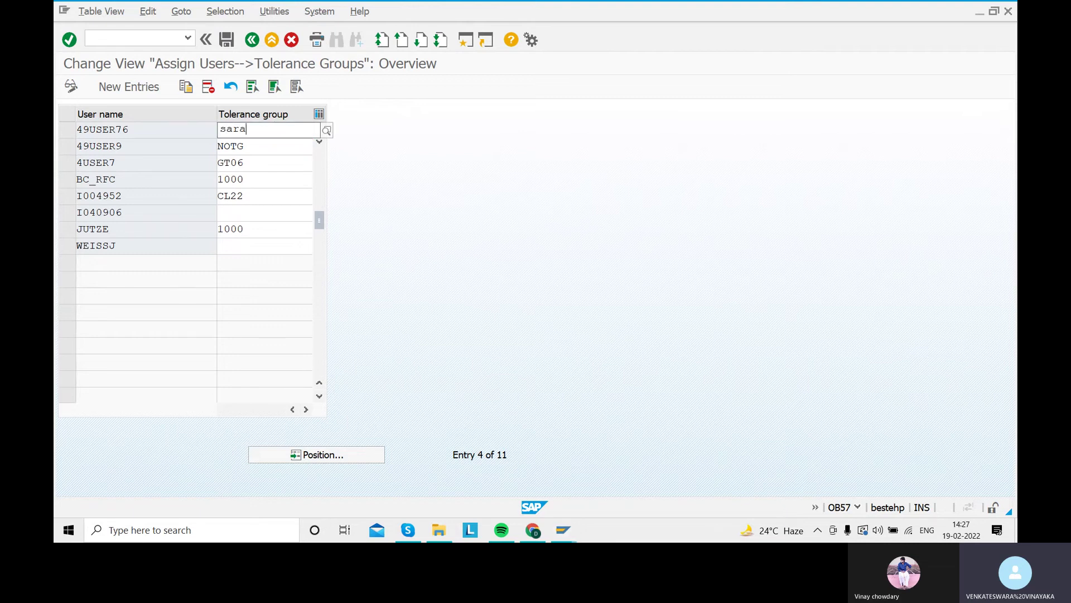
key("BackSpace")
key("BackSpace")
key("BackSpace")
type("SARA")
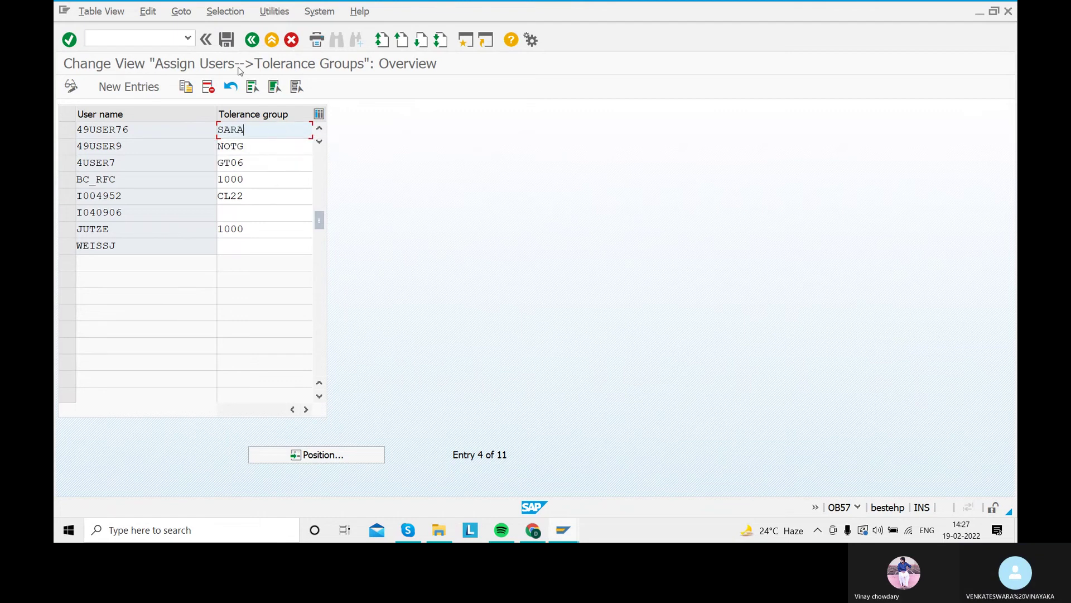
- Save the user assignment under a new customizing request with the short description ASSIGN TOLERANCE GROUP TO USERS
left_click(228, 41)
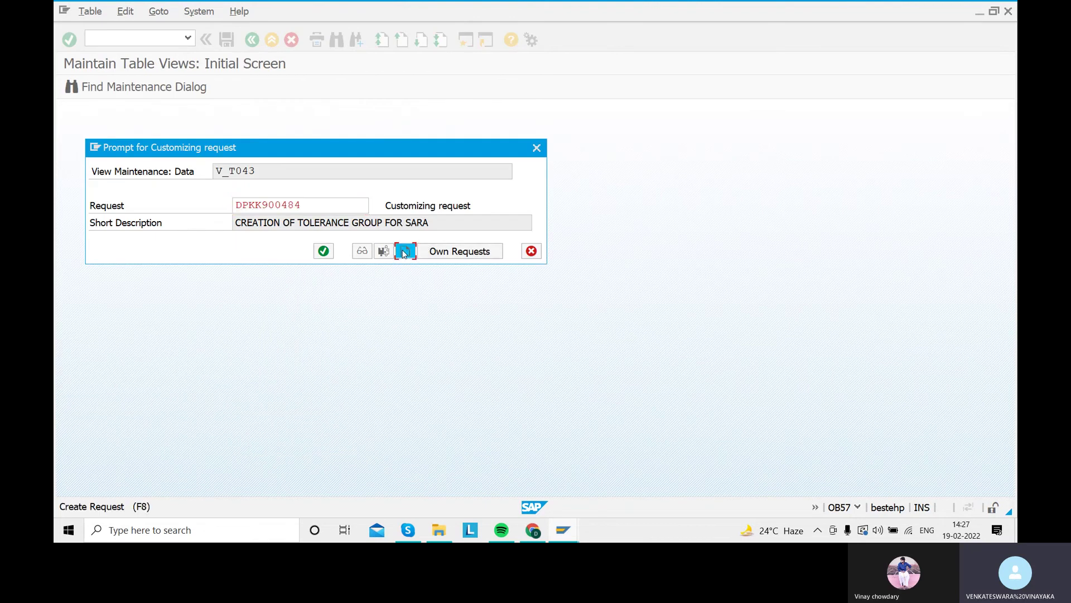
left_click(404, 251)
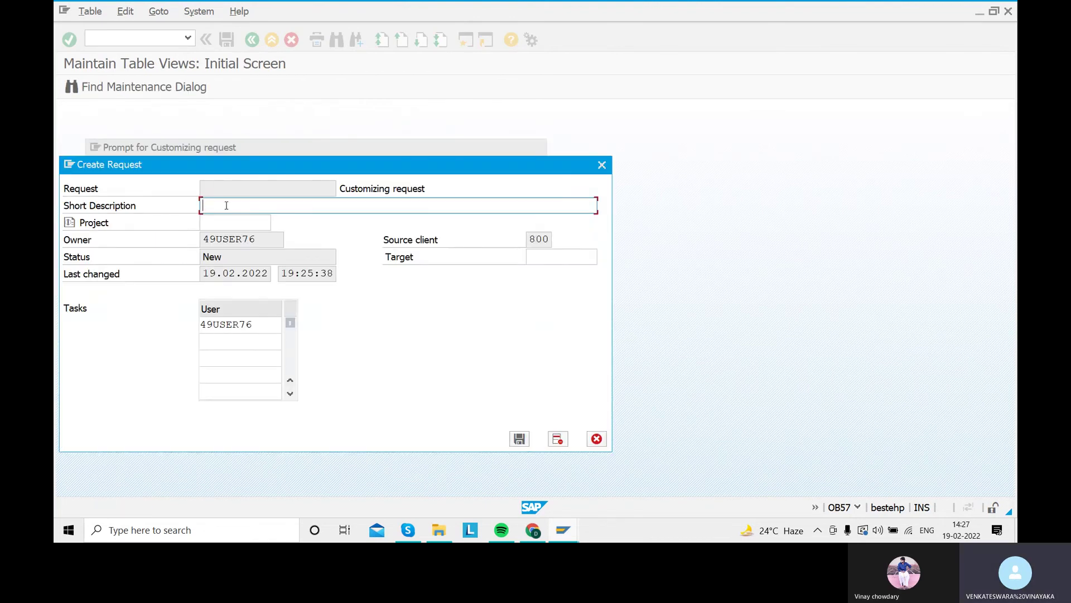
type("ASSIGN TOLERANCE GROUP TO USERS")
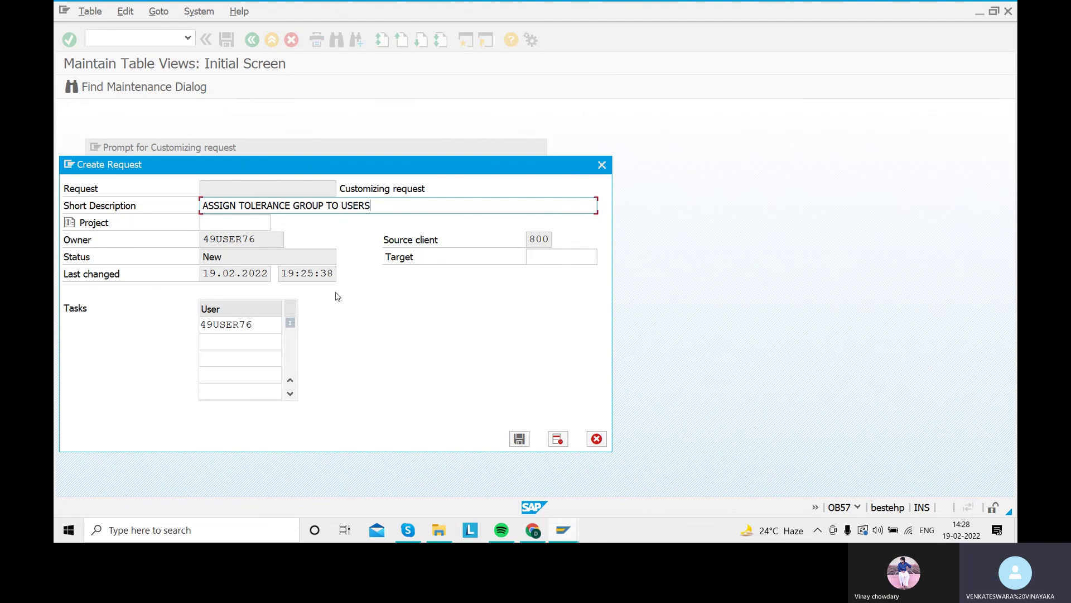
left_click(519, 438)
left_click(325, 252)
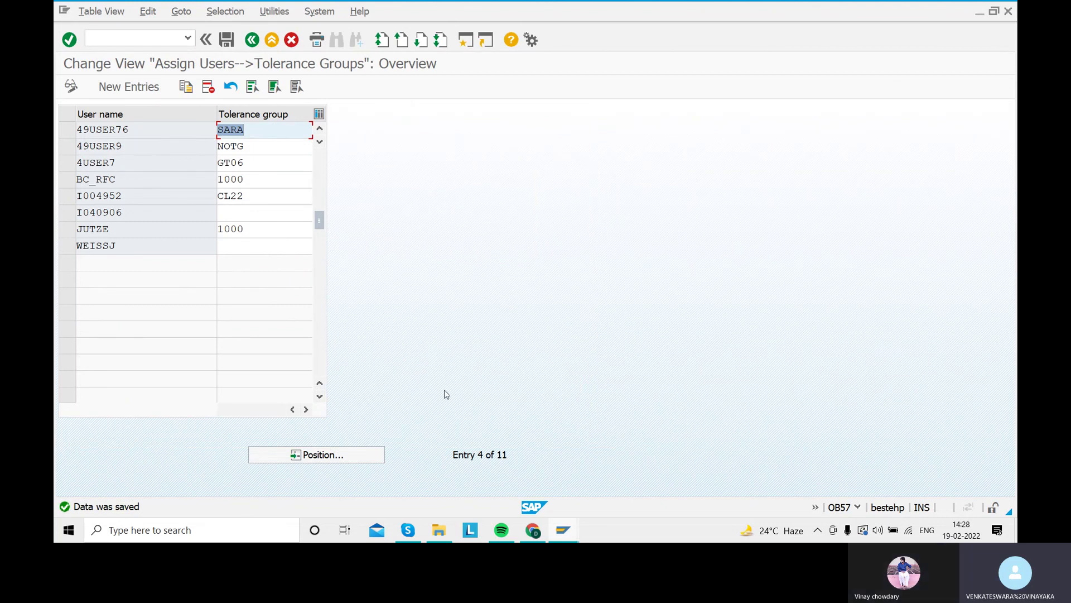
left_click(409, 533)
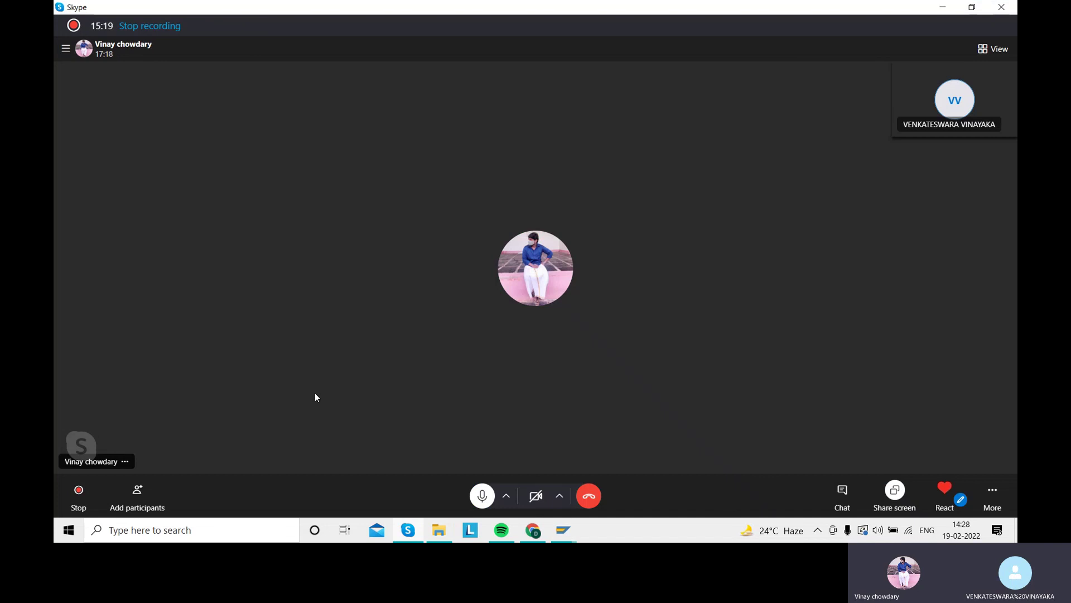